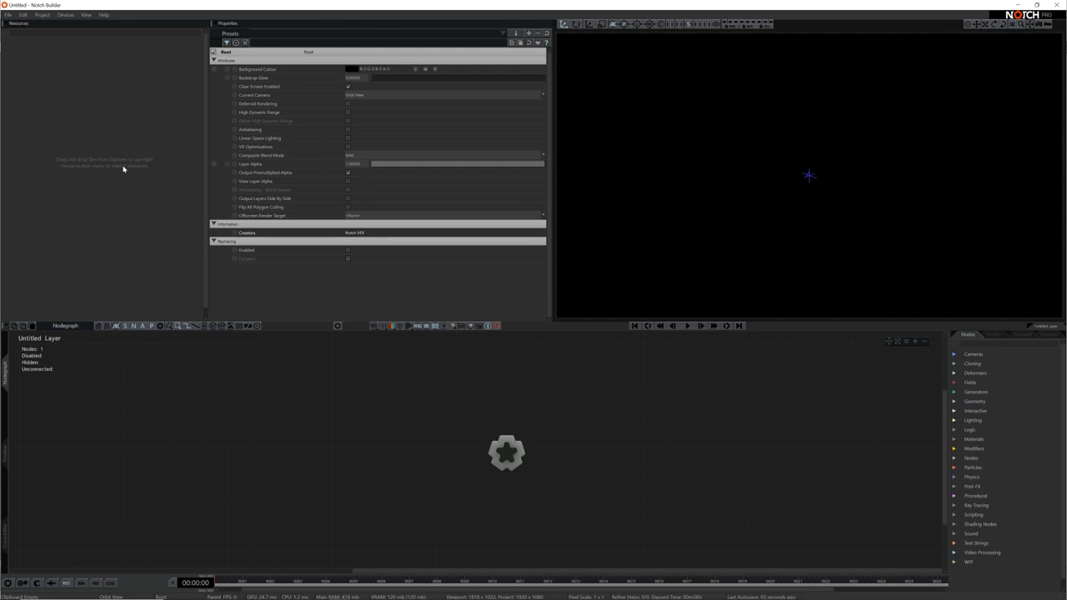
Step: Import the image file Iceberg_Logo.png from the Example folder as a resource
right_click(117, 116)
mouse_move(142, 121)
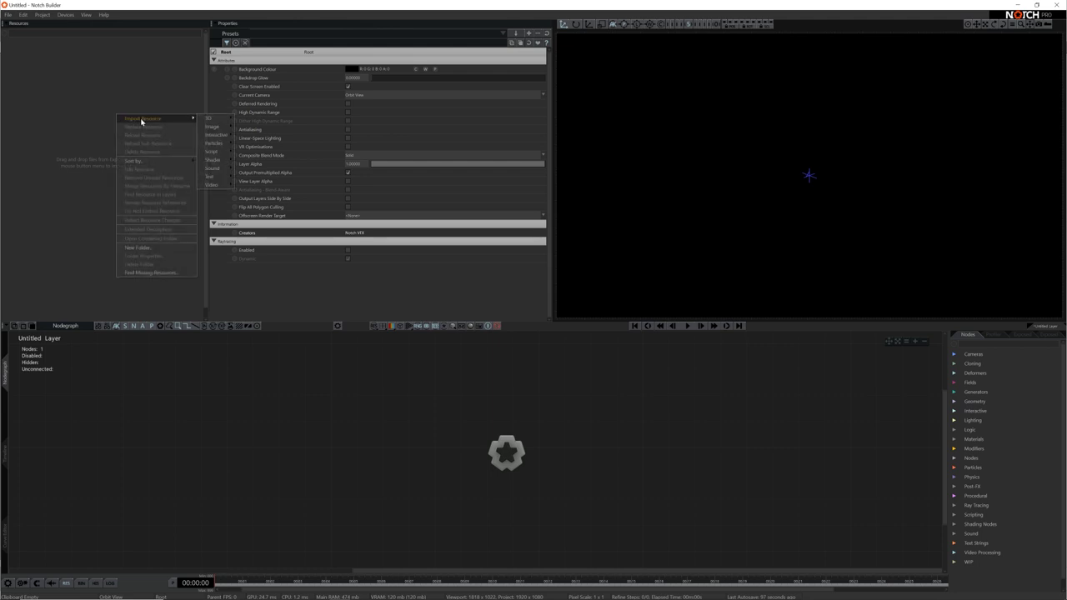
left_click(248, 130)
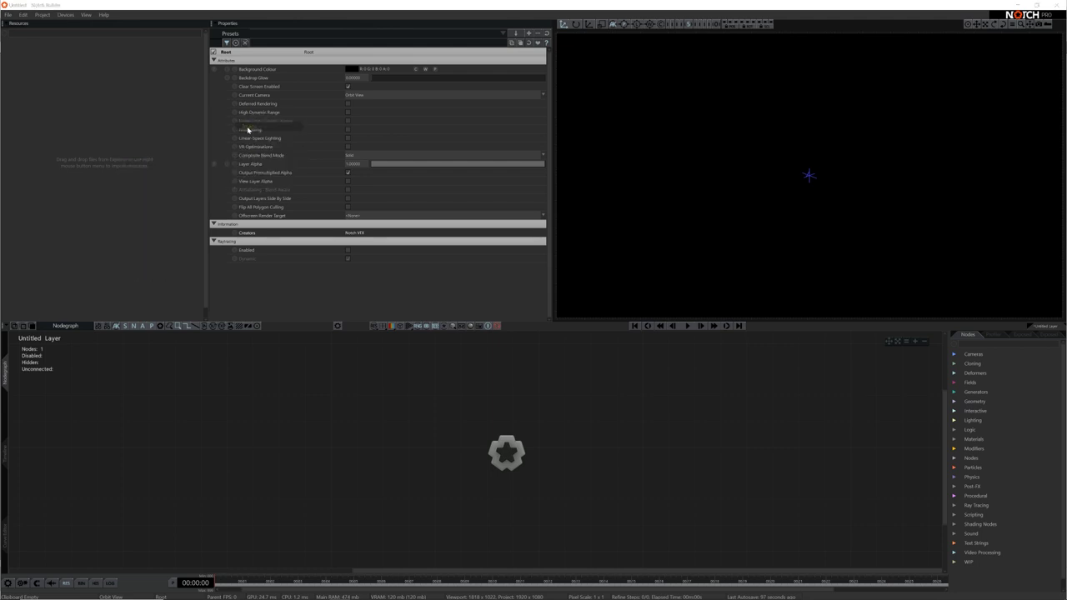
left_click(552, 243)
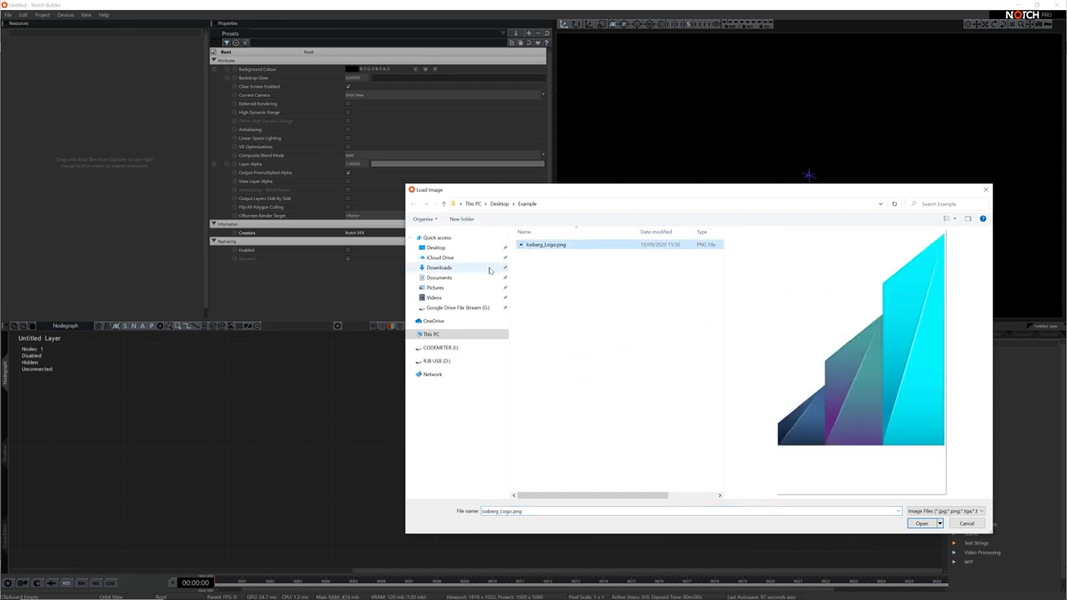
left_click(921, 525)
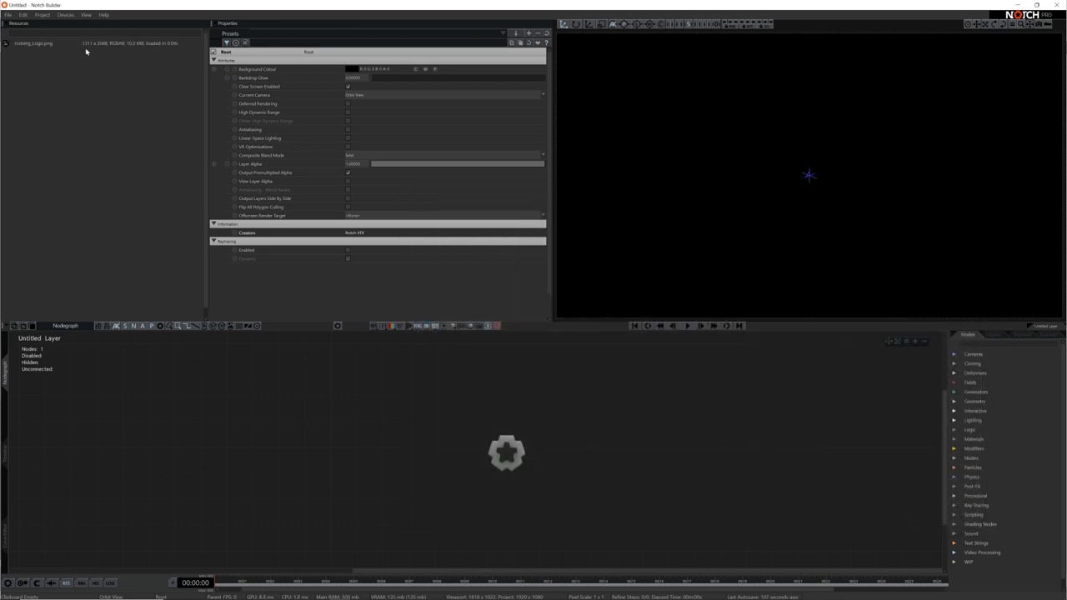
Step: Place the Iceberg_Logo.png resource in the nodegraph below the Root as a Video Loader node
left_click_drag(34, 45, 493, 507)
middle_click_drag(641, 482, 542, 452)
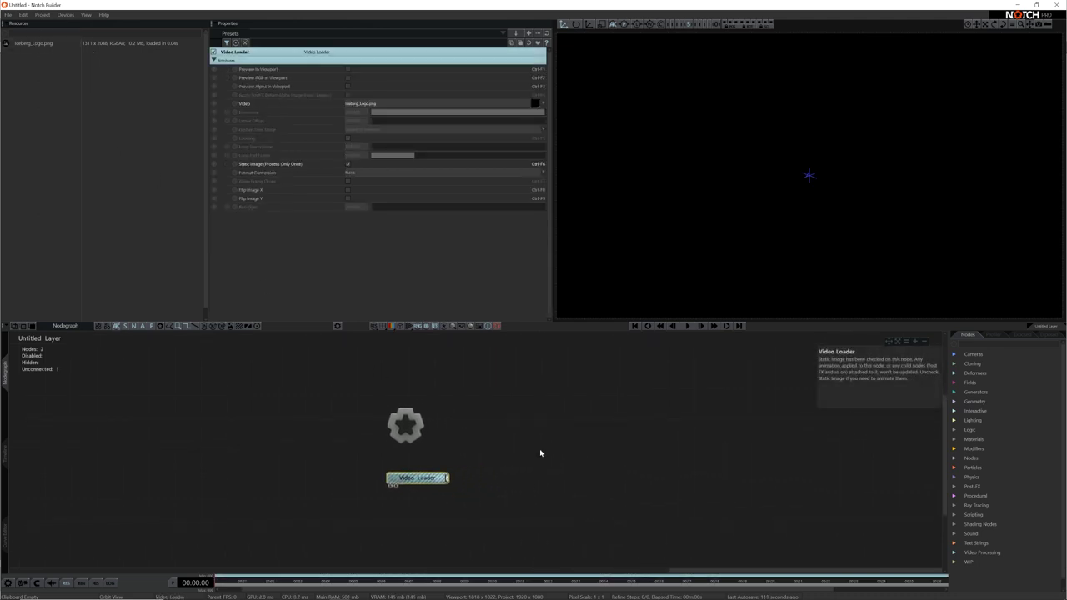
left_click(543, 453)
Step: Preview the Video Loader's alpha and then its RGB in the viewport, turning each preview off again
left_click(431, 481)
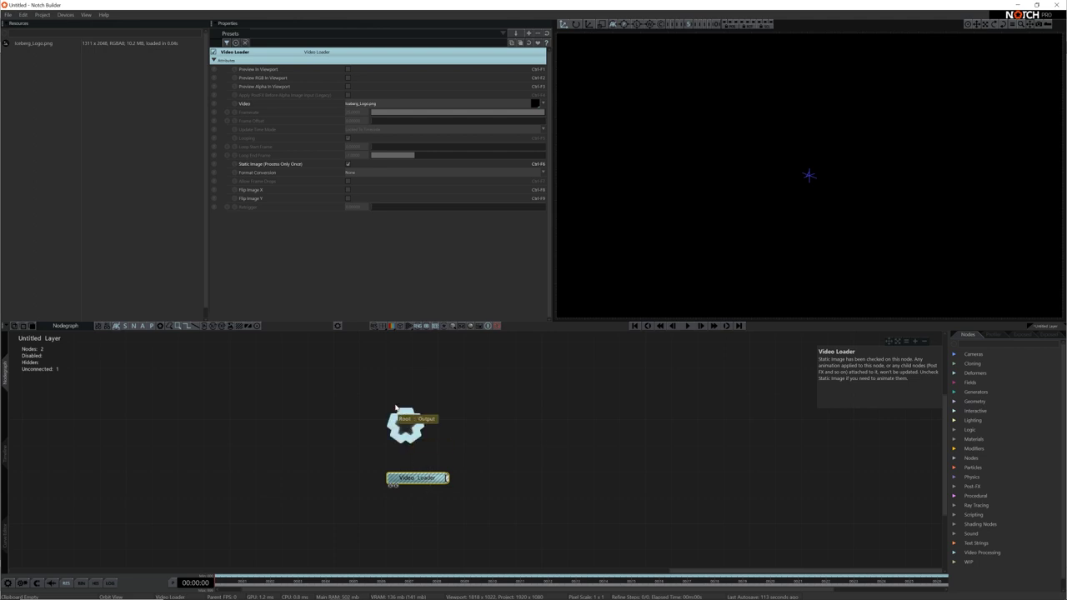
left_click(348, 87)
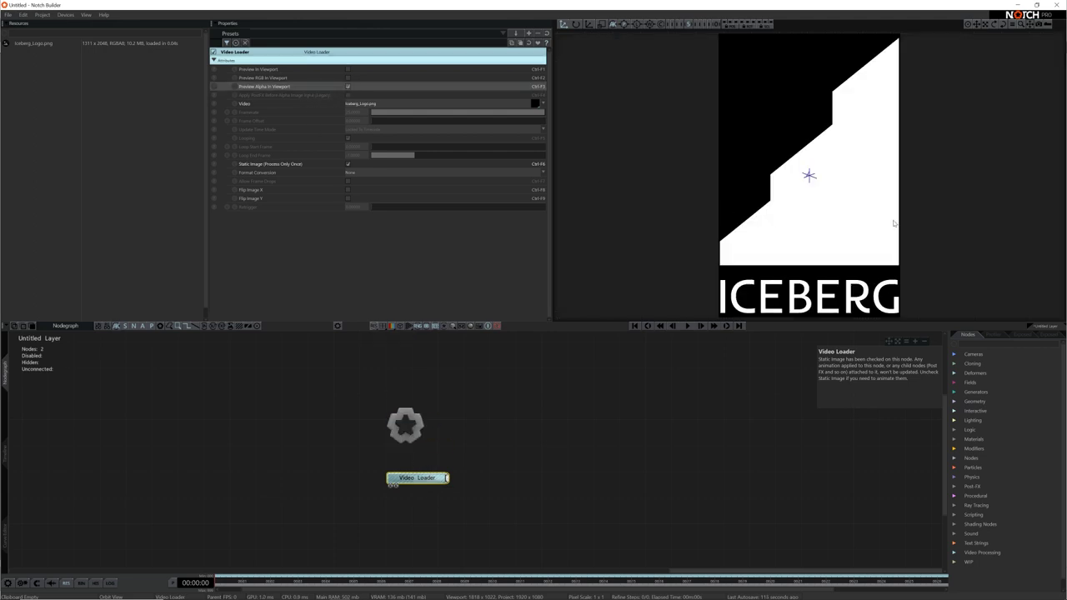
left_click(348, 86)
left_click(347, 77)
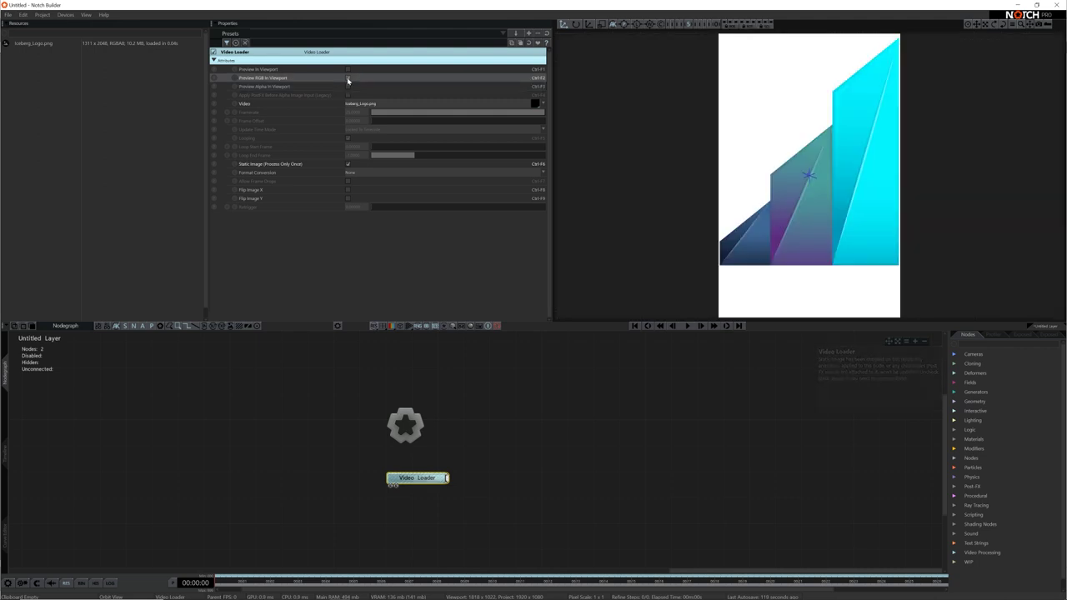
left_click(347, 78)
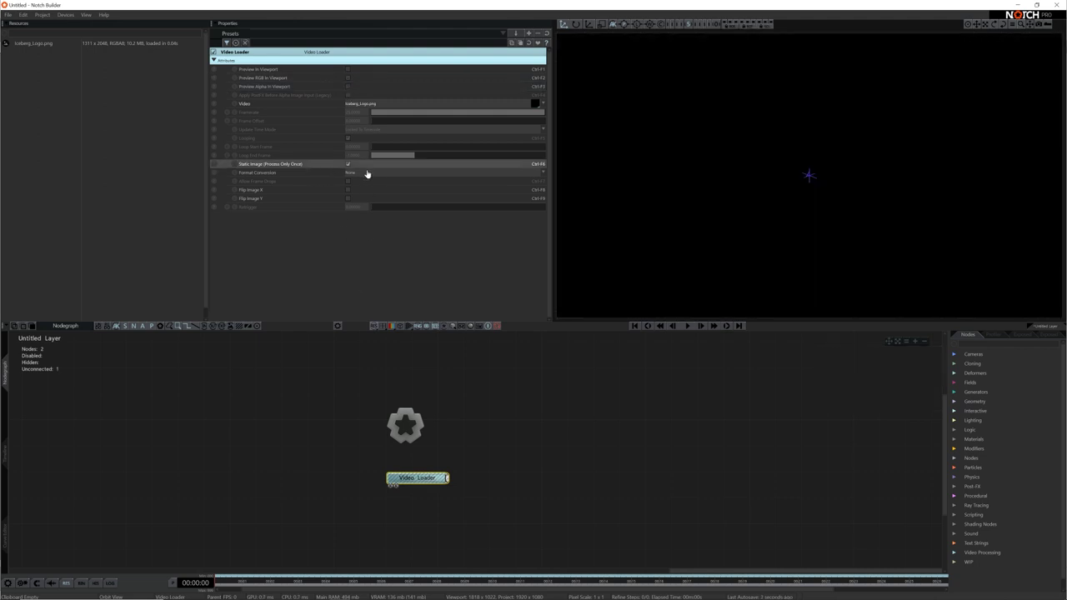
Step: Add an Image Plane node, connect it to the Root, and feed the Video Loader into its image input
left_click(482, 432)
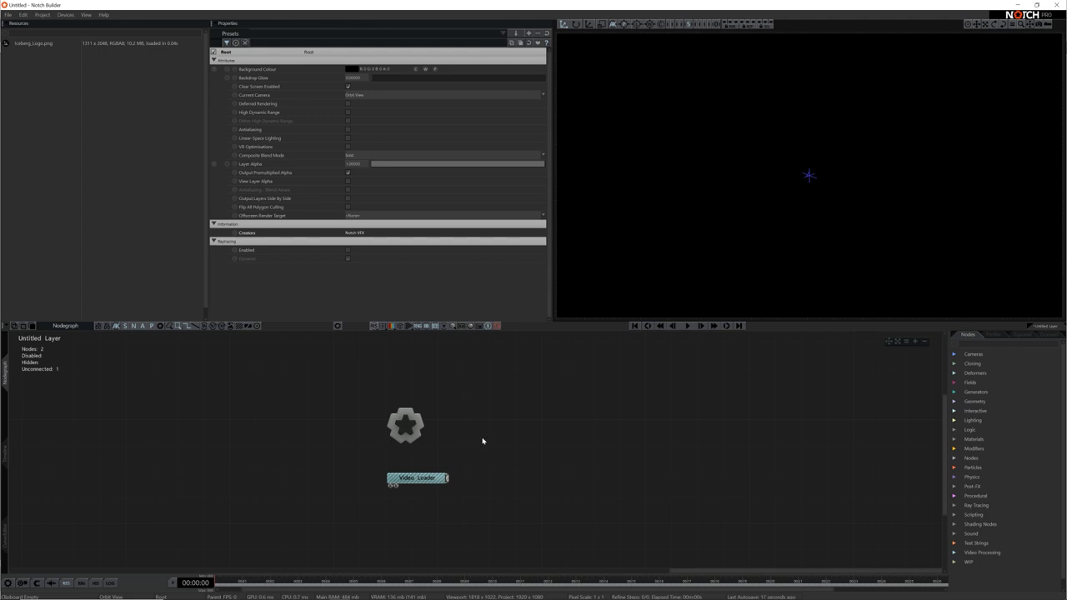
type("Image")
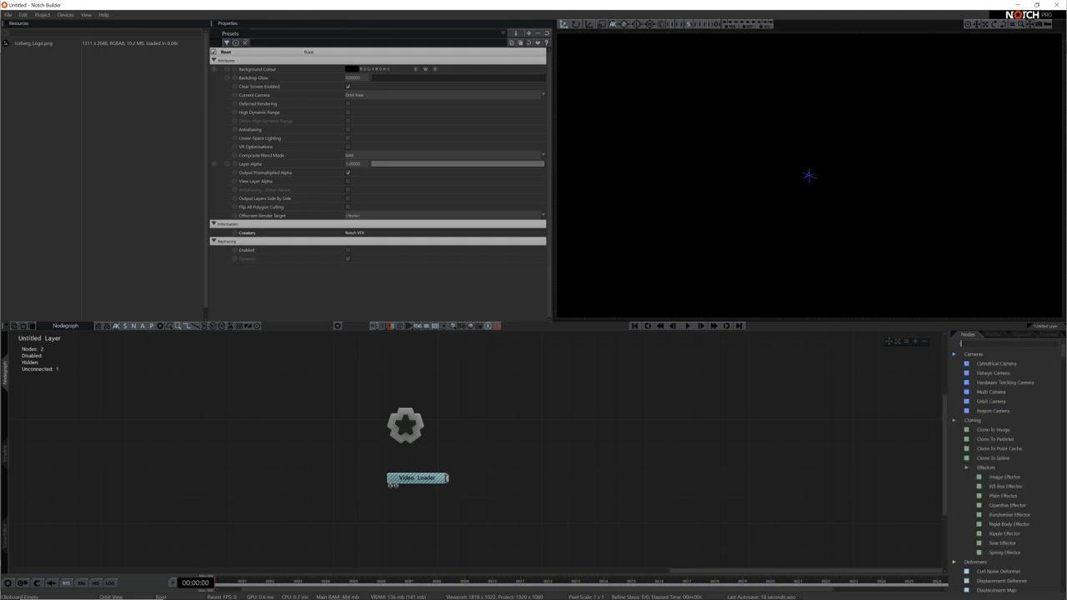
left_click_drag(990, 449, 483, 450)
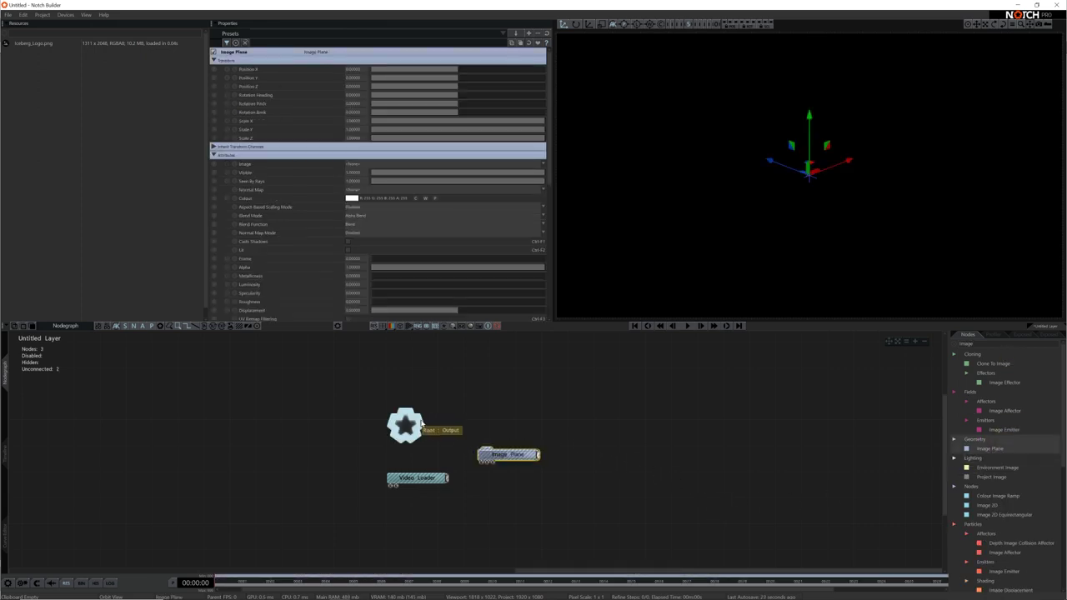
left_click_drag(427, 427, 488, 451)
left_click_drag(447, 482, 485, 458)
left_click(659, 461)
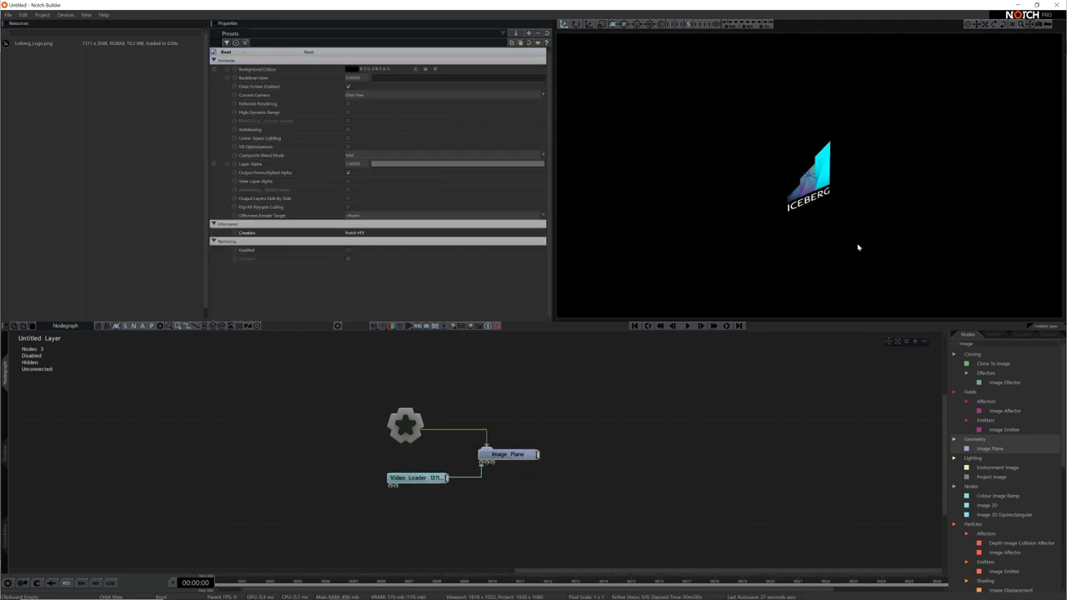
Step: Set the viewport's current camera to Current Playing Camera so the logo is seen from the front
left_click_drag(858, 245, 788, 221)
scroll(834, 221, "up", 4)
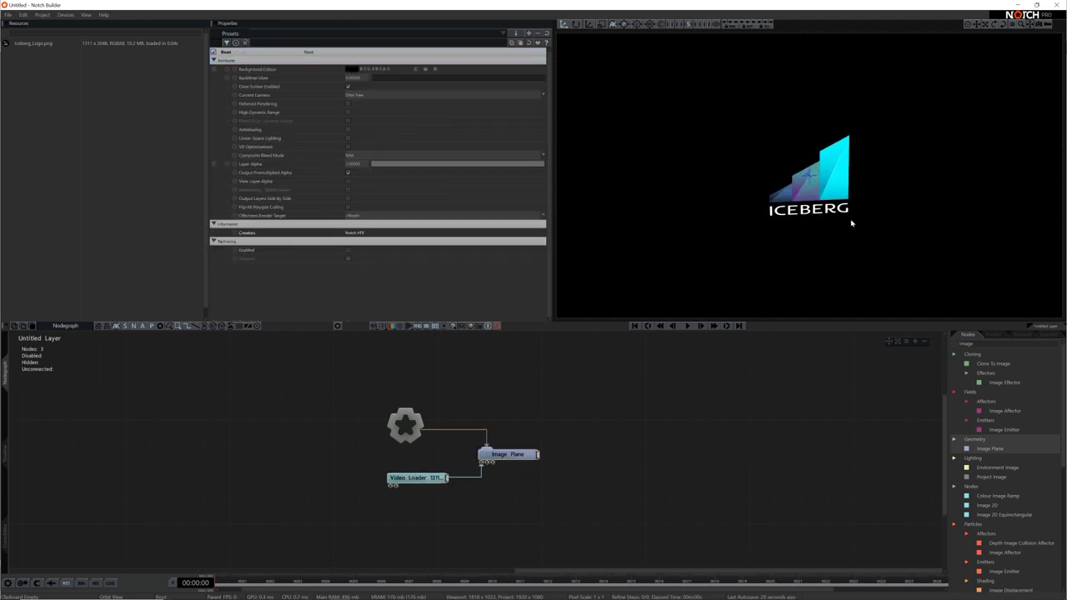
left_click(716, 26)
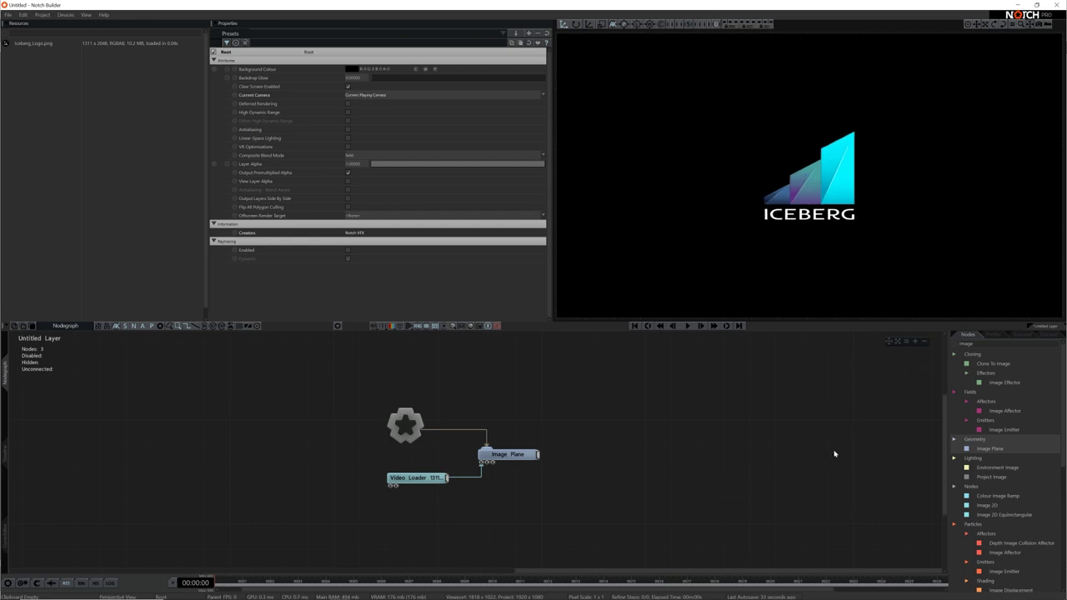
left_click(527, 456)
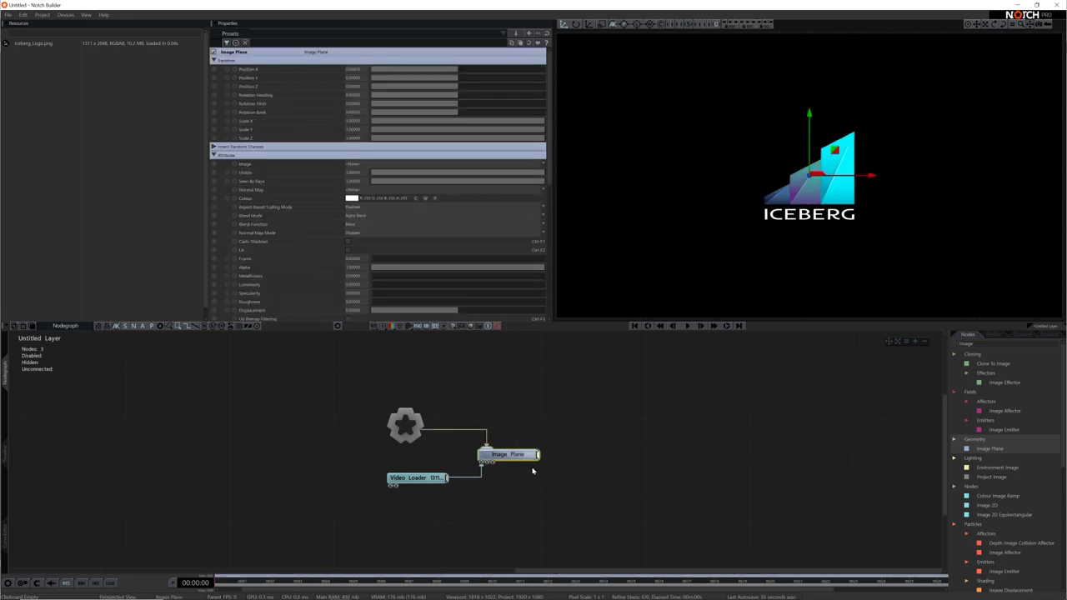
left_click(727, 394)
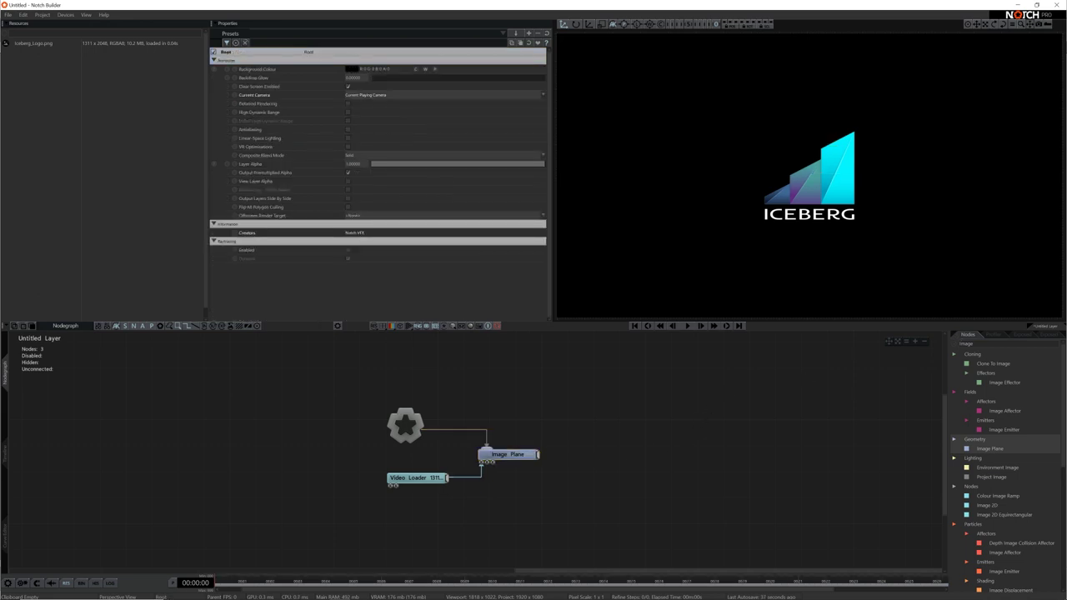
Step: Add a Camera node connected to the Root and move it back along Z to frame the logo
double_click(966, 343)
type("camera")
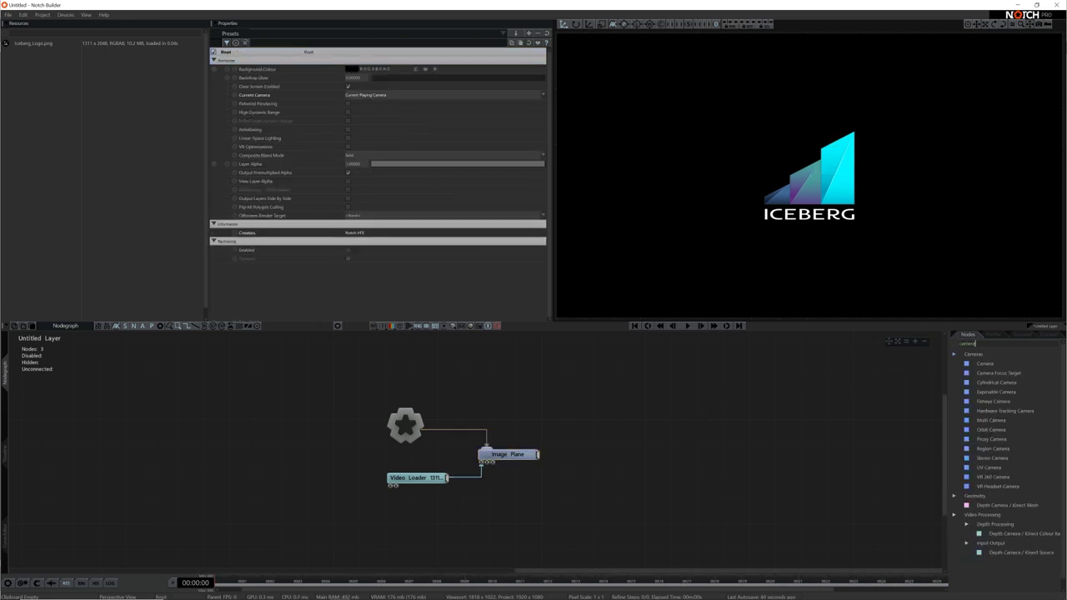
left_click_drag(985, 364, 238, 469)
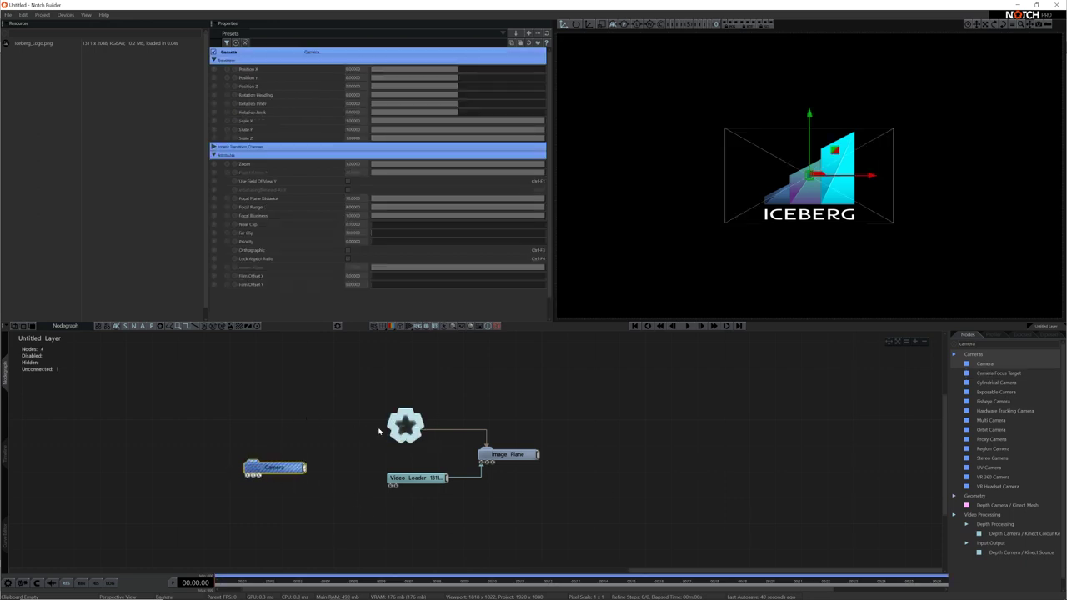
left_click_drag(385, 426, 284, 470)
left_click_drag(456, 87, 204, 131)
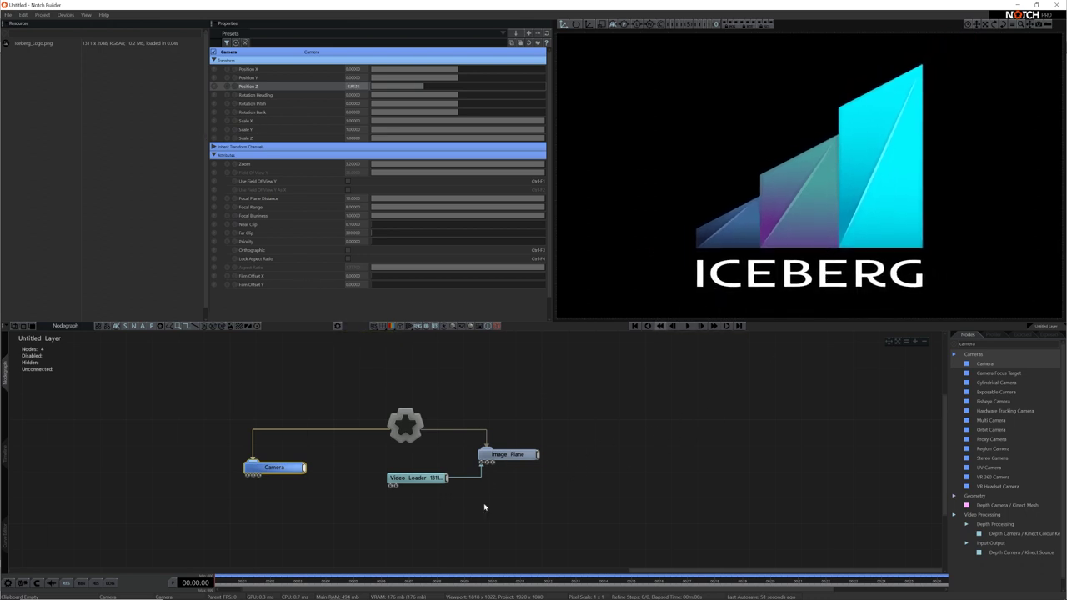
Step: Set the Image Plane's Aspect Based Scaling Mode to Scale X
left_click(508, 455)
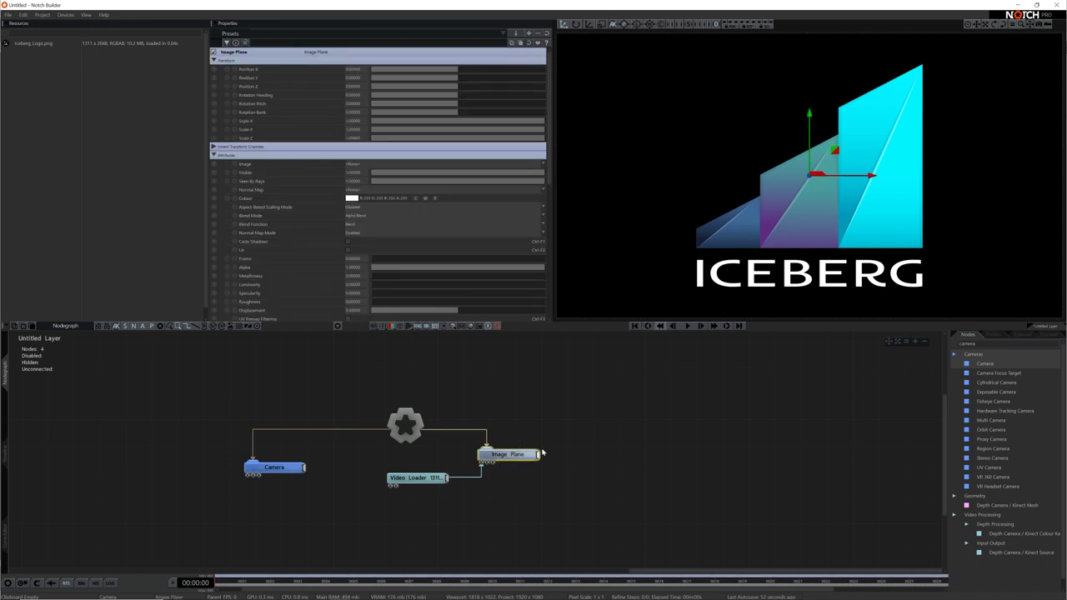
left_click(351, 207)
left_click(357, 223)
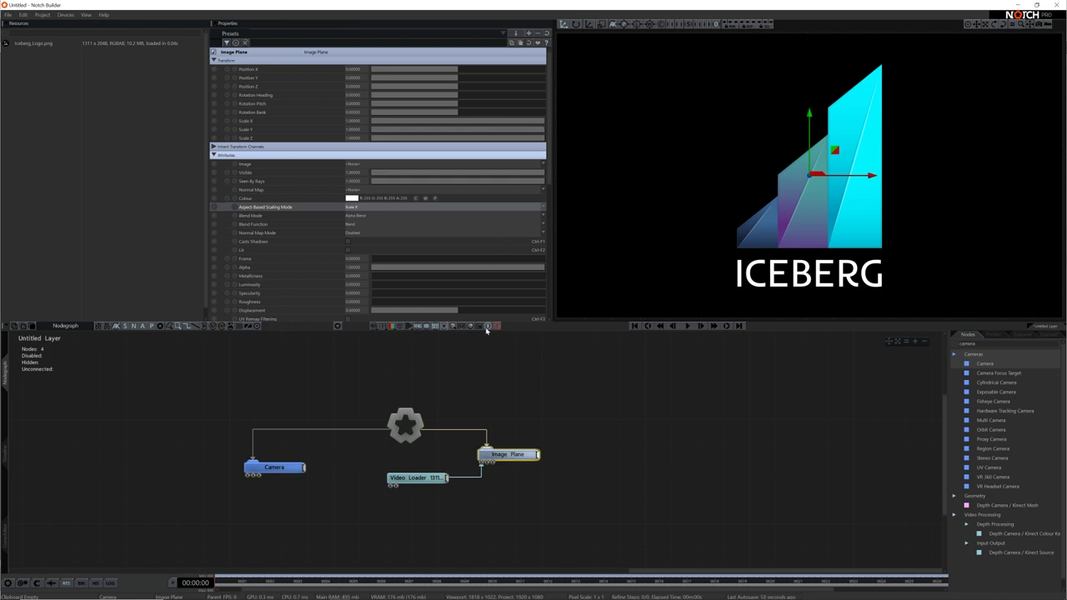
left_click(658, 426)
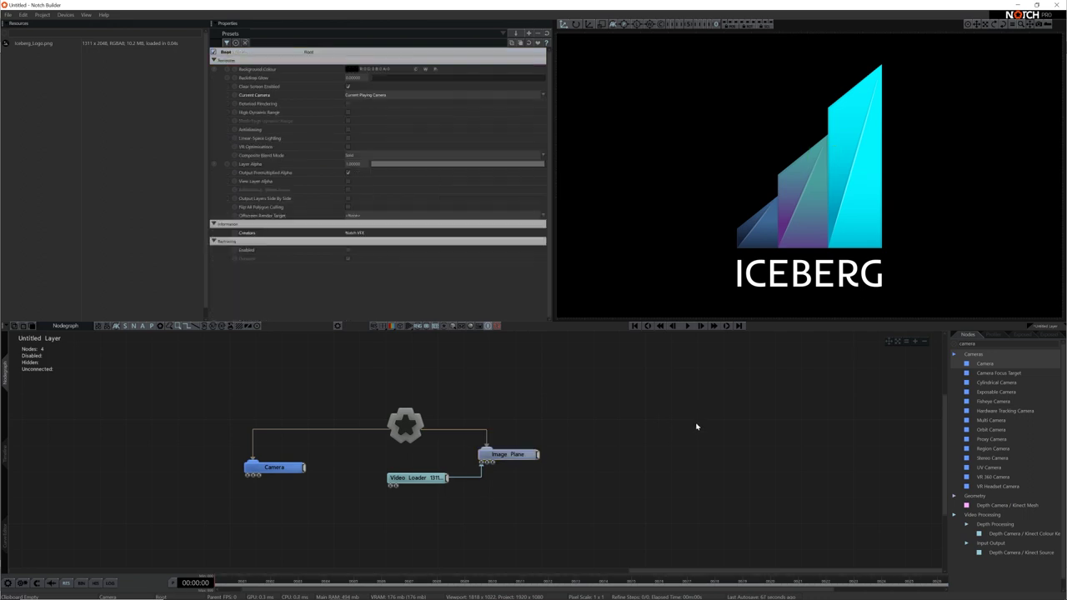
Step: Rearrange the Video Loader and Image Plane nodes to leave space between them in the nodegraph
middle_click_drag(601, 481, 679, 431)
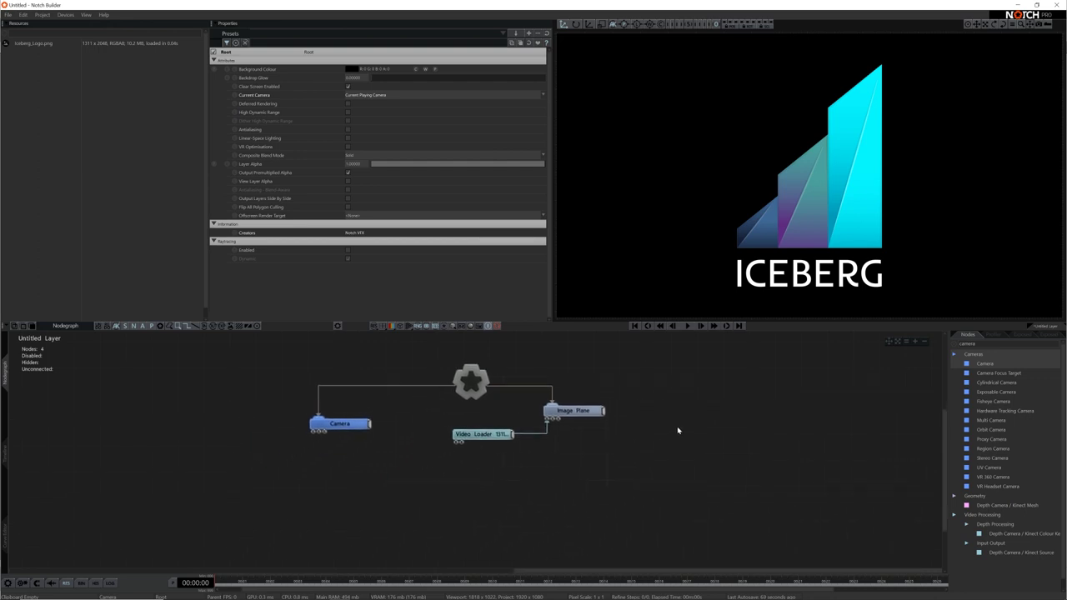
scroll(753, 436, "down", 2)
left_click_drag(595, 473, 575, 450)
left_click_drag(494, 464, 447, 464)
left_click_drag(566, 442, 577, 434)
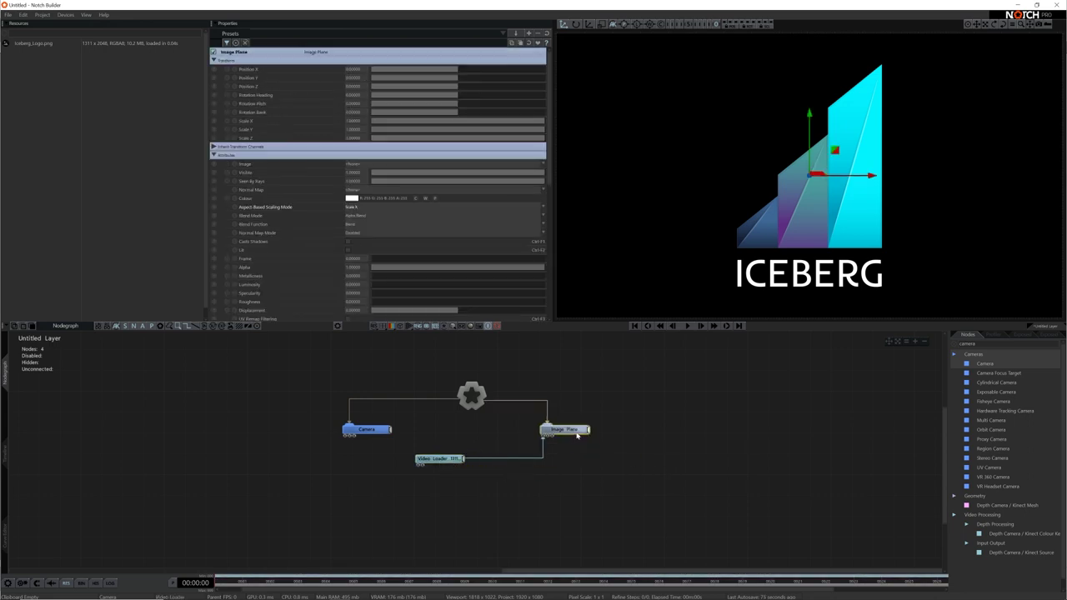
left_click(708, 464)
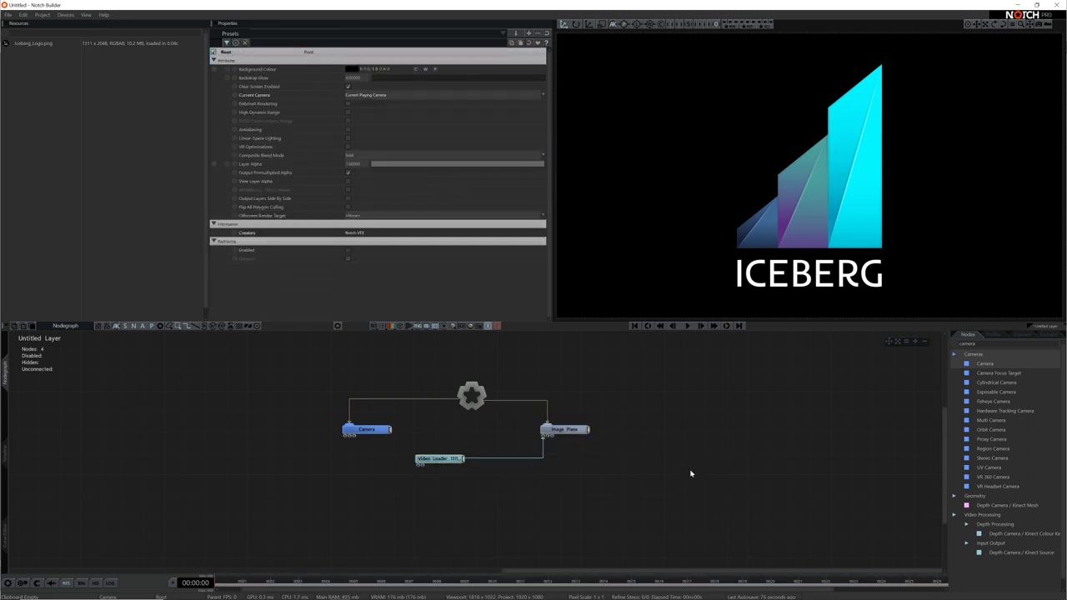
Step: Add a Video Null node fed by the Video Loader and enable Preview In Viewport on it
double_click(967, 344)
type("video")
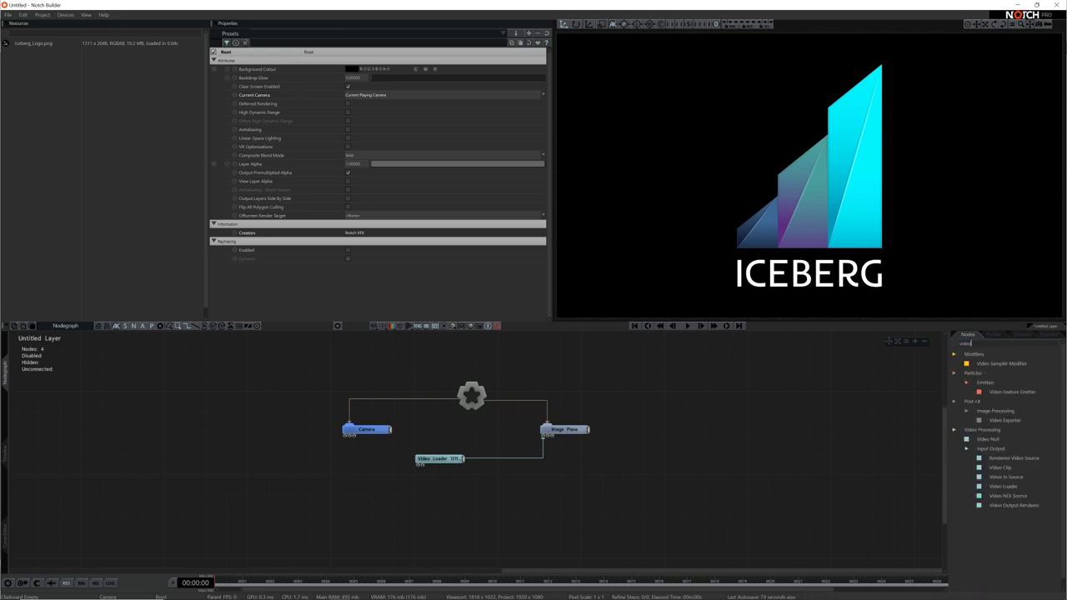
left_click_drag(1011, 440, 511, 474)
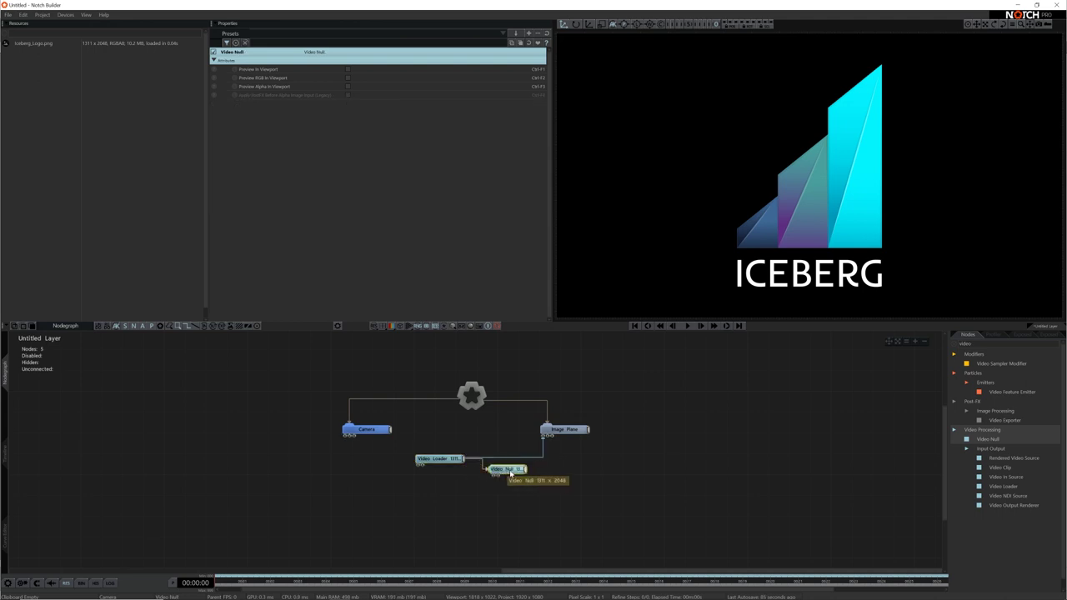
left_click(348, 70)
left_click(728, 468)
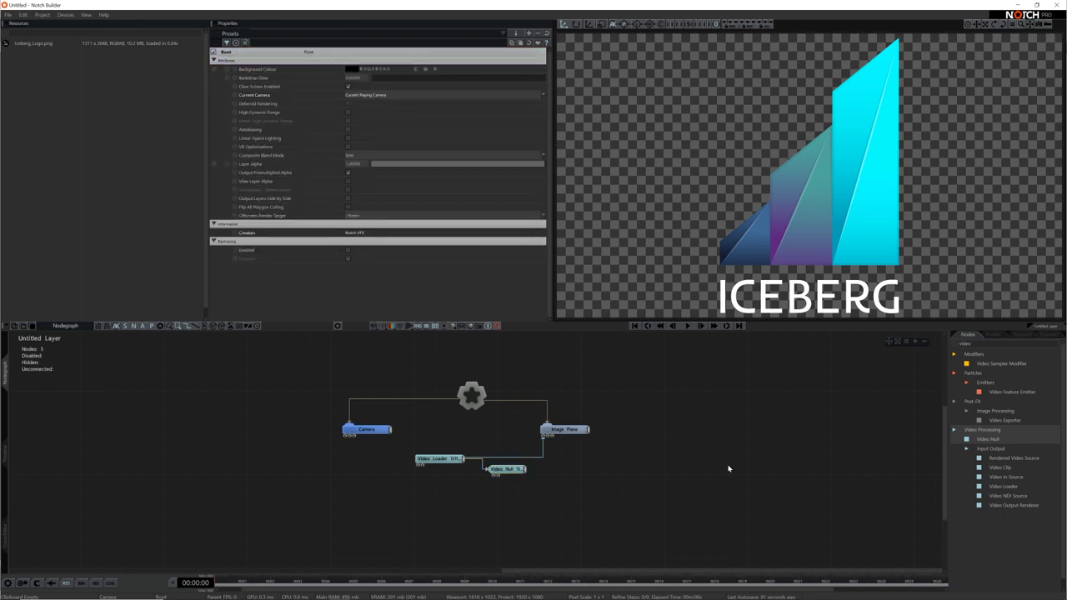
Step: Add a Channel Boolean image processing node and attach it to the Video Null
middle_click_drag(710, 463, 674, 445)
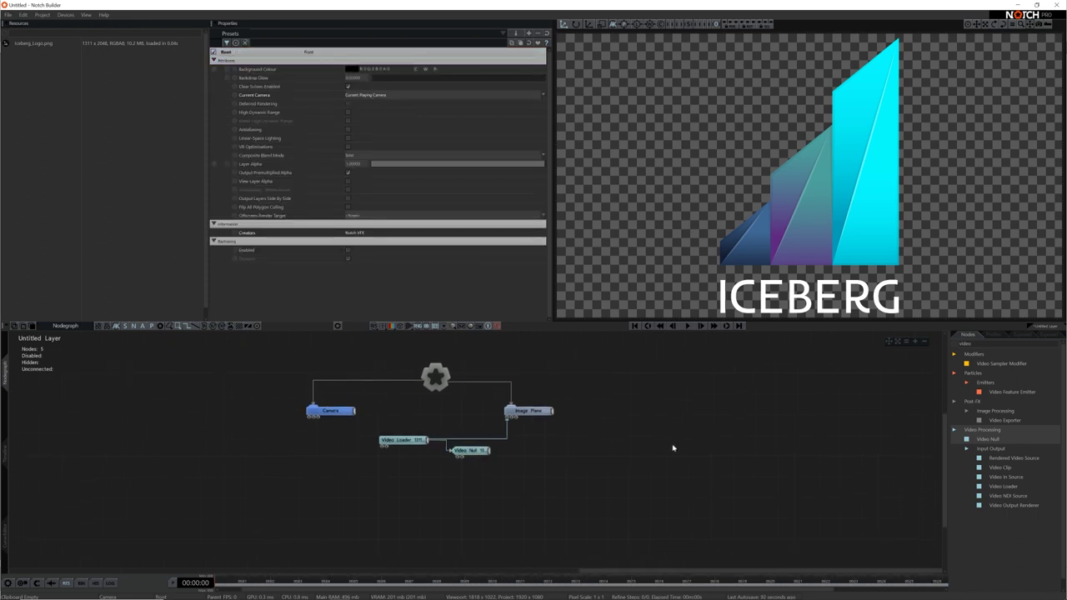
double_click(968, 343)
type("Chann")
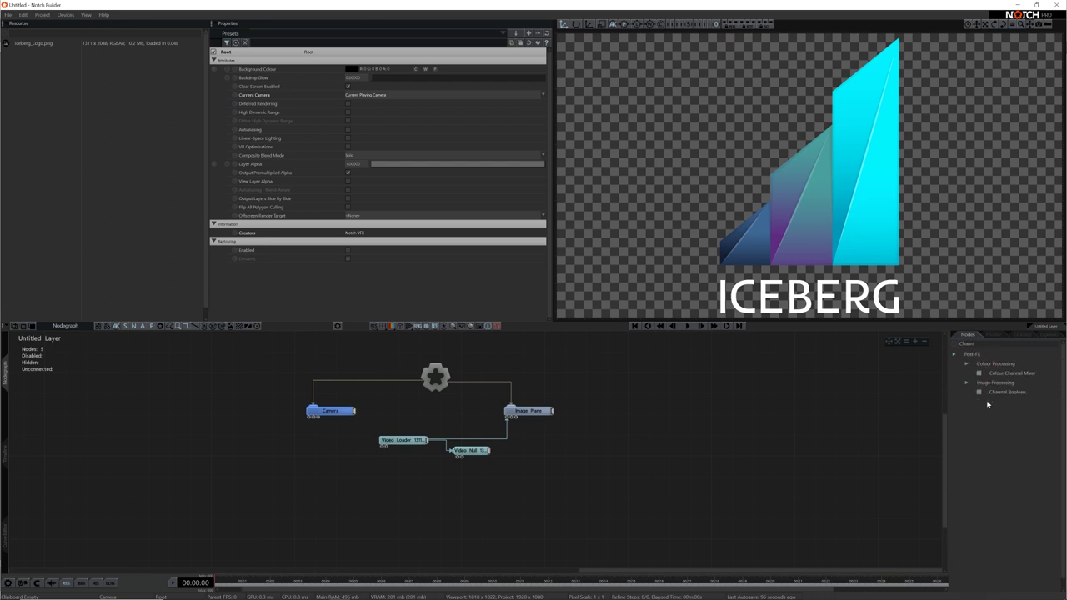
left_click_drag(999, 396, 507, 461)
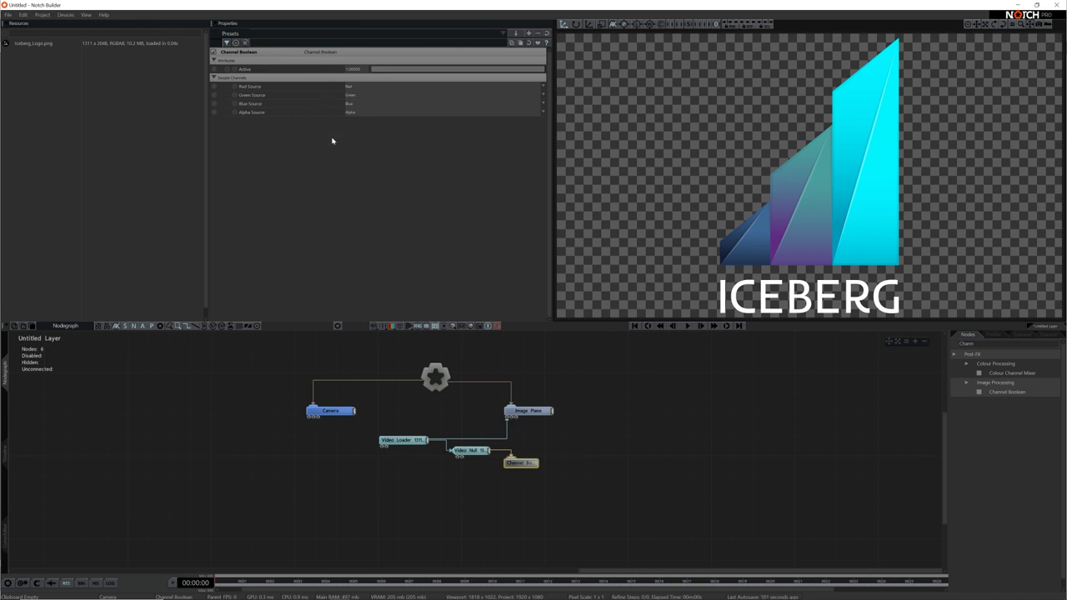
Step: Set the Channel Boolean's Red, Green and Blue Source to Alpha and shift the node slightly lower in the nodegraph
left_click(358, 87)
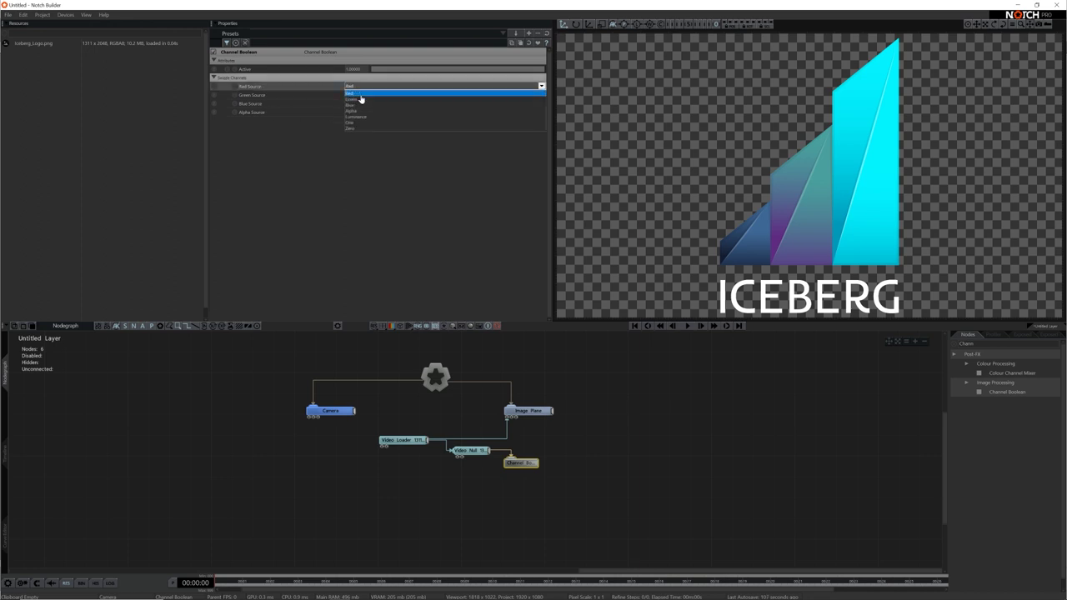
left_click(365, 118)
left_click(367, 96)
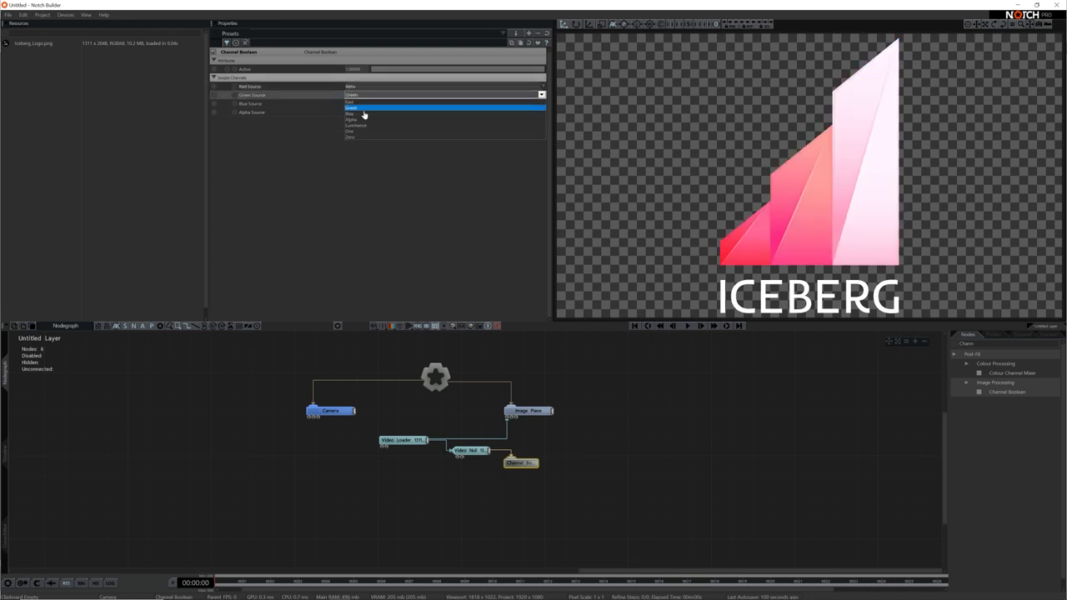
left_click(360, 122)
left_click(367, 103)
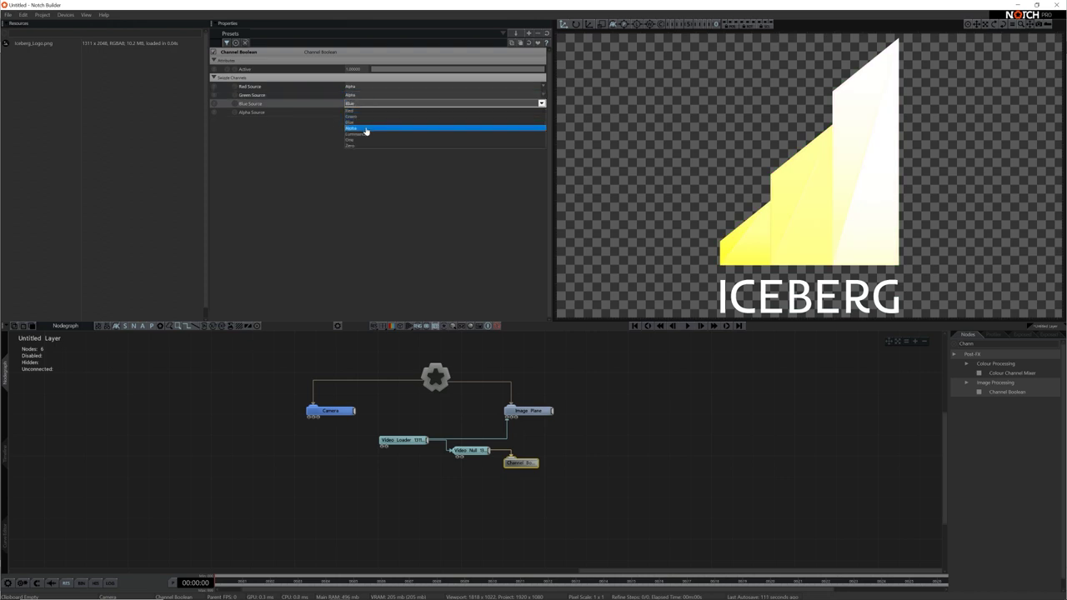
left_click(364, 128)
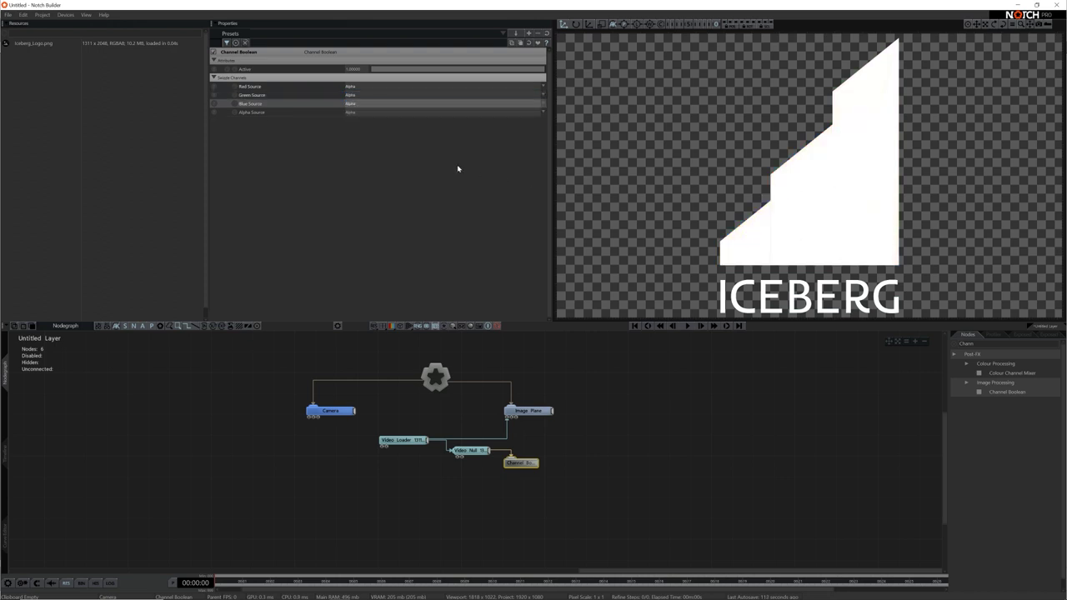
left_click(619, 472)
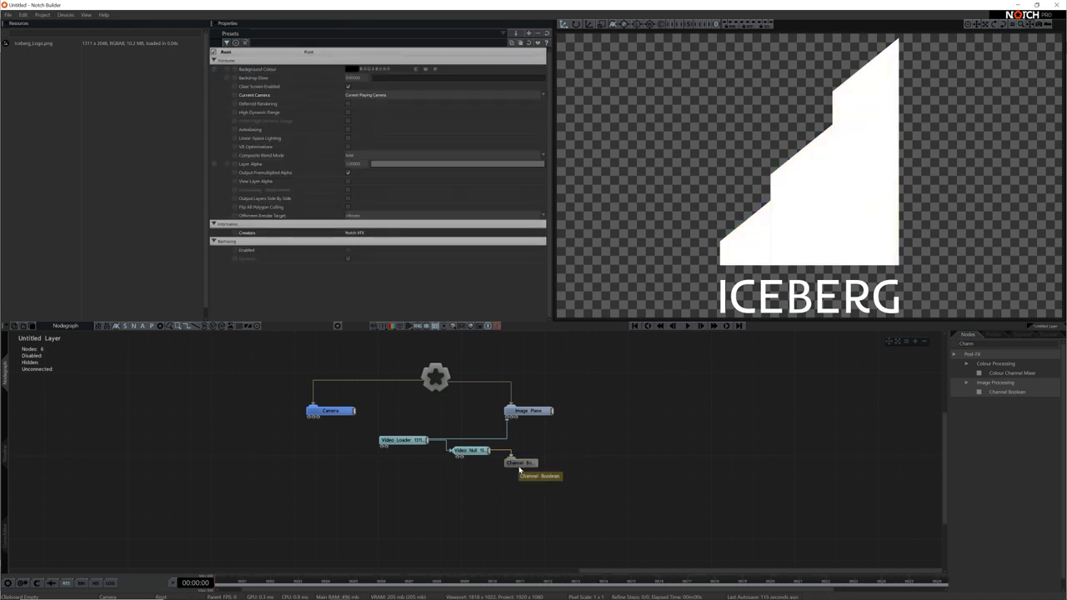
left_click_drag(518, 463, 518, 474)
left_click(655, 484)
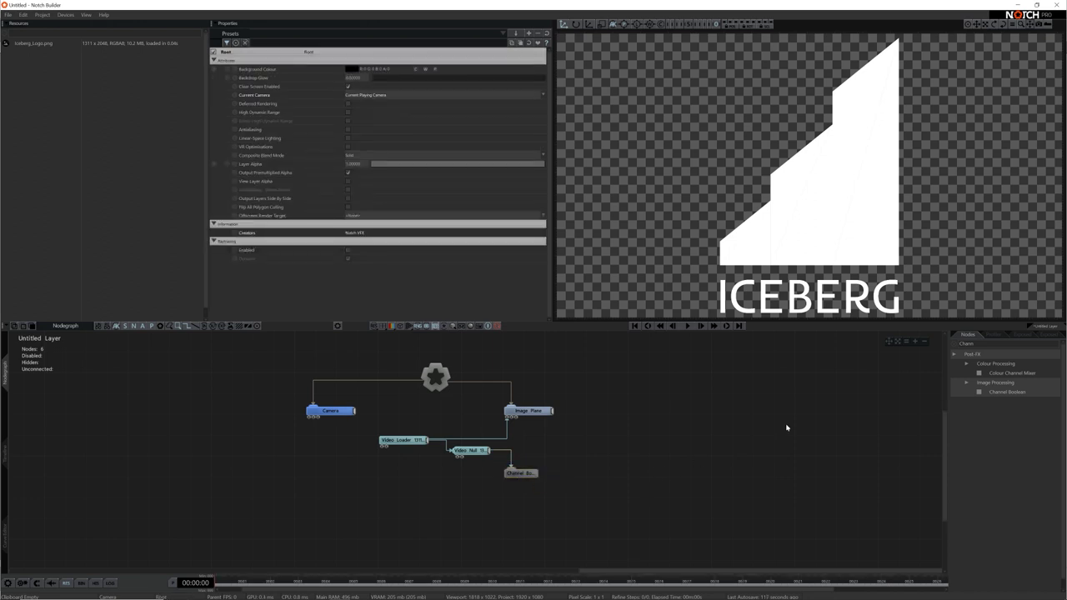
Step: Add a Fractal Noise generator node below the Video Null and enable Preview In Viewport on it
double_click(968, 343)
type("Fra")
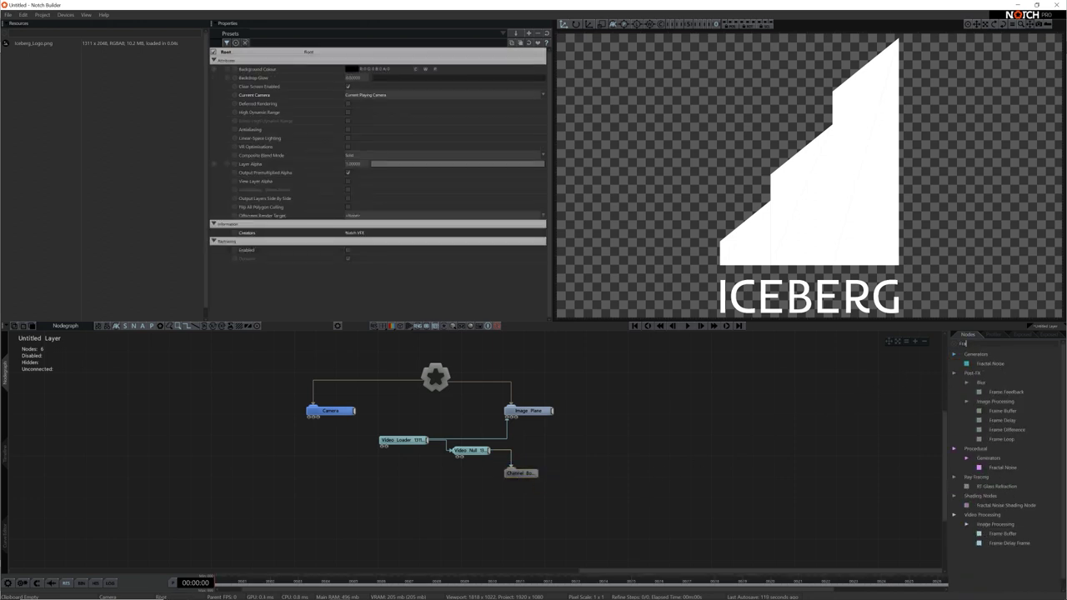
type("ct")
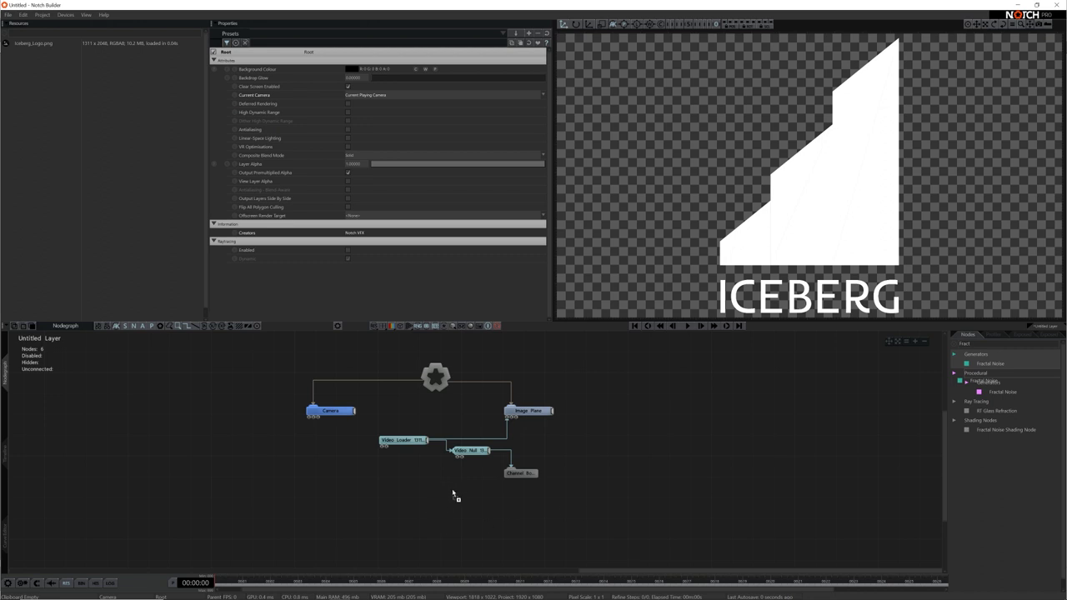
left_click_drag(455, 496, 454, 495)
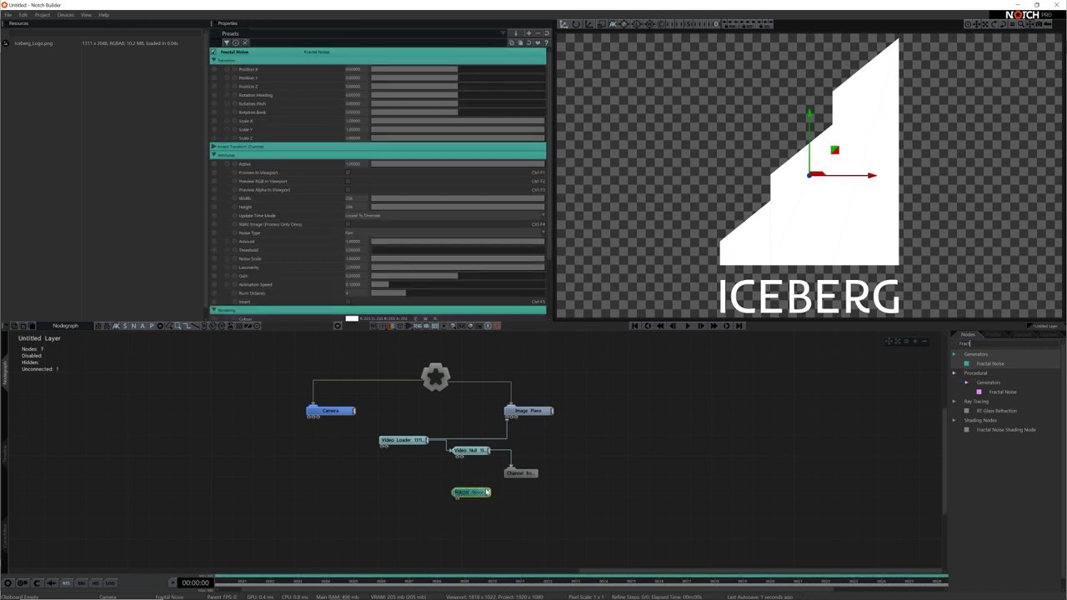
left_click(349, 173)
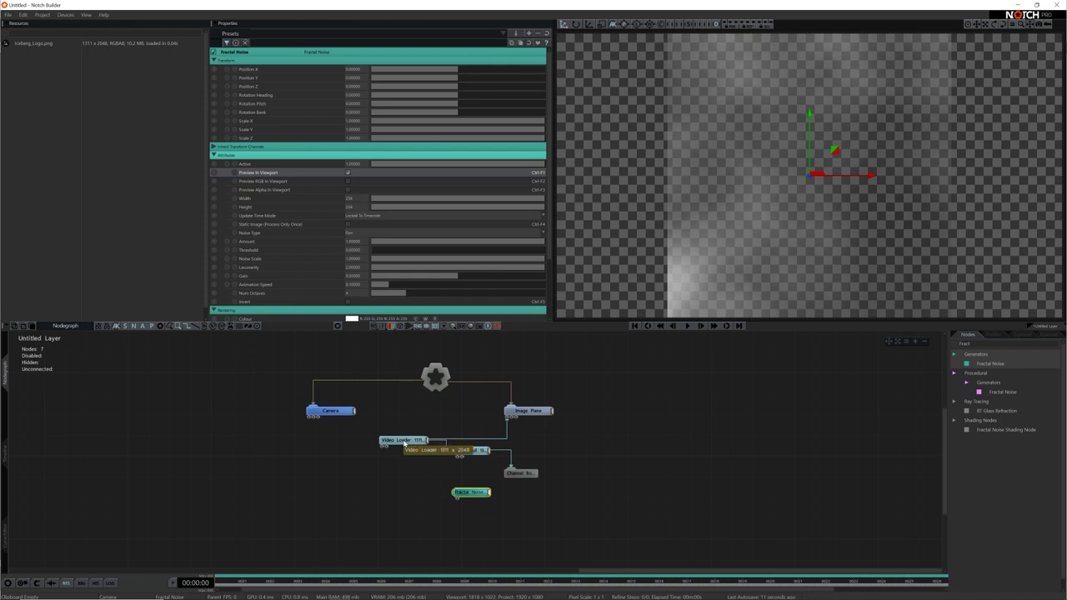
Step: Match the Fractal Noise resolution to the logo by setting its Width to 1311 and Height to 2048
left_click(350, 199)
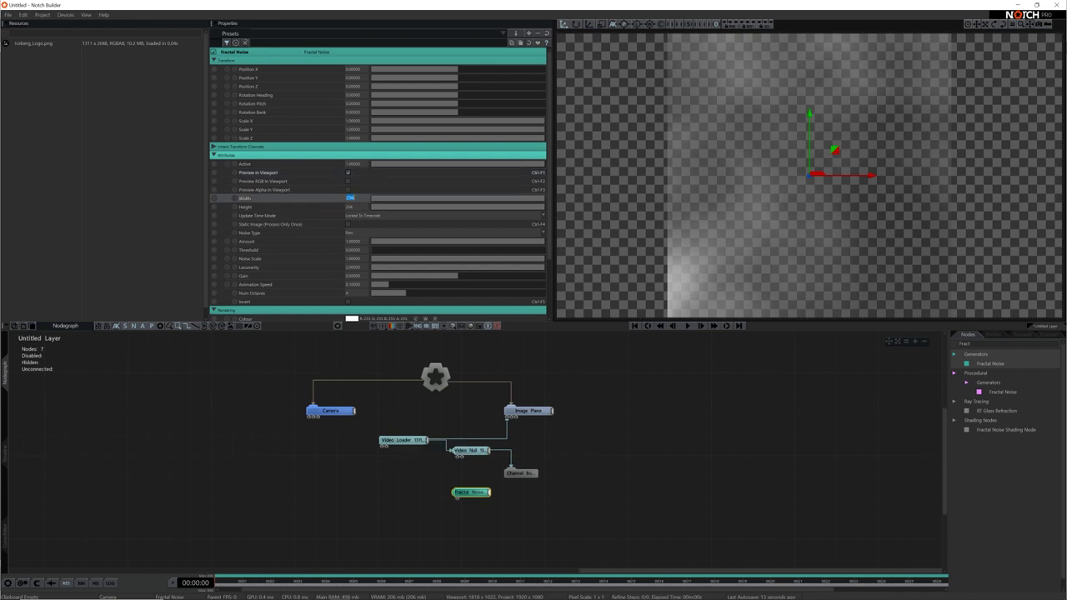
type("135")
key("Return")
type("1311")
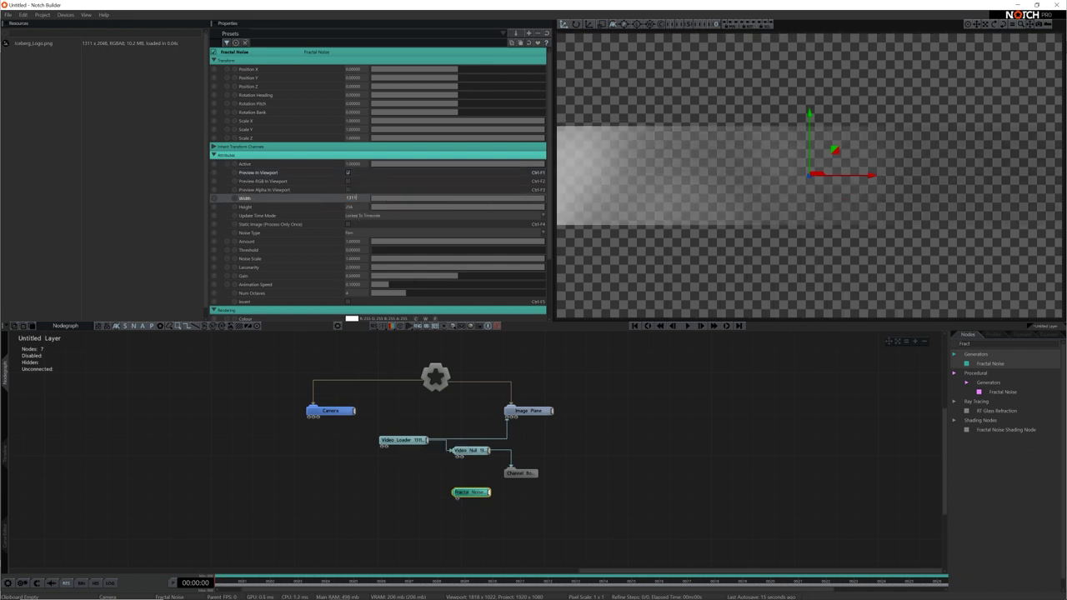
key("Return")
double_click(351, 207)
type("20")
key("Return")
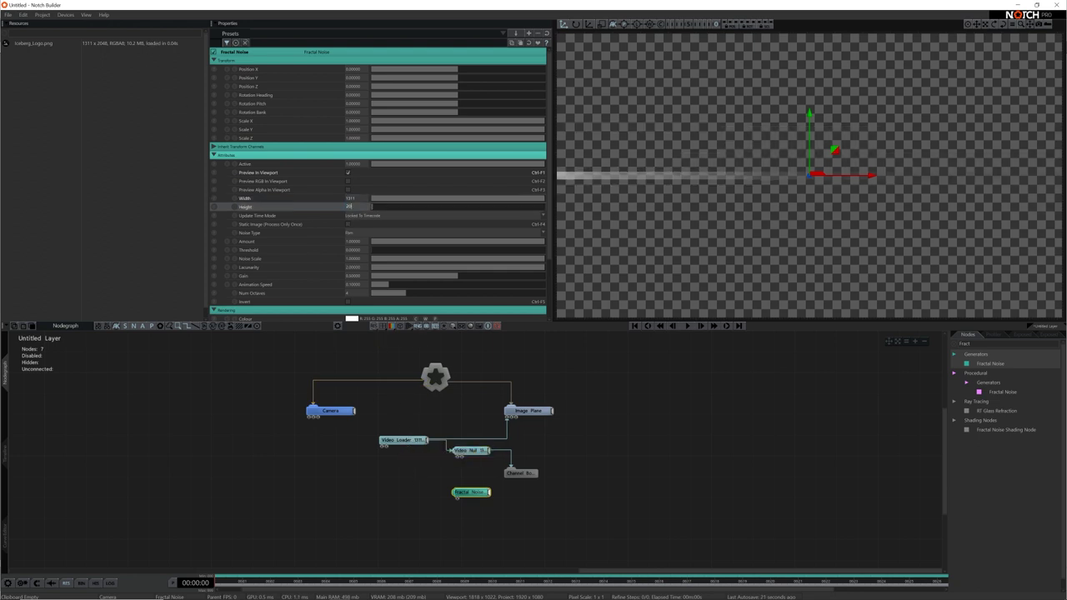
type("48")
key("Return")
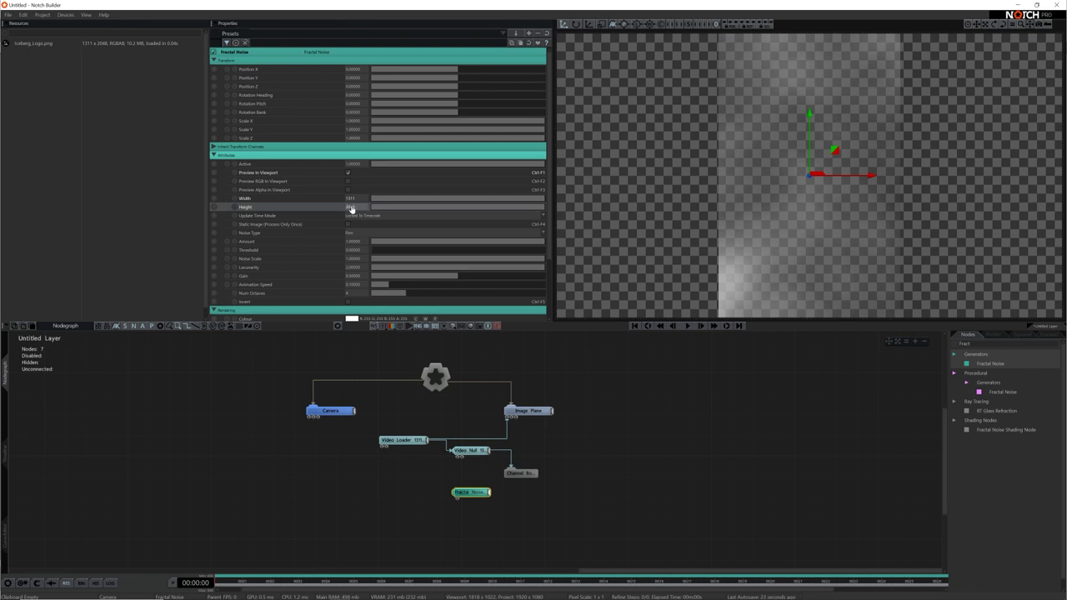
Step: Adjust the Fractal Noise to Num Octaves 6, Noise Scale about 1.9, Gain about 0.76 and Animation Speed 0, and disable its viewport preview
left_click_drag(432, 295, 443, 298)
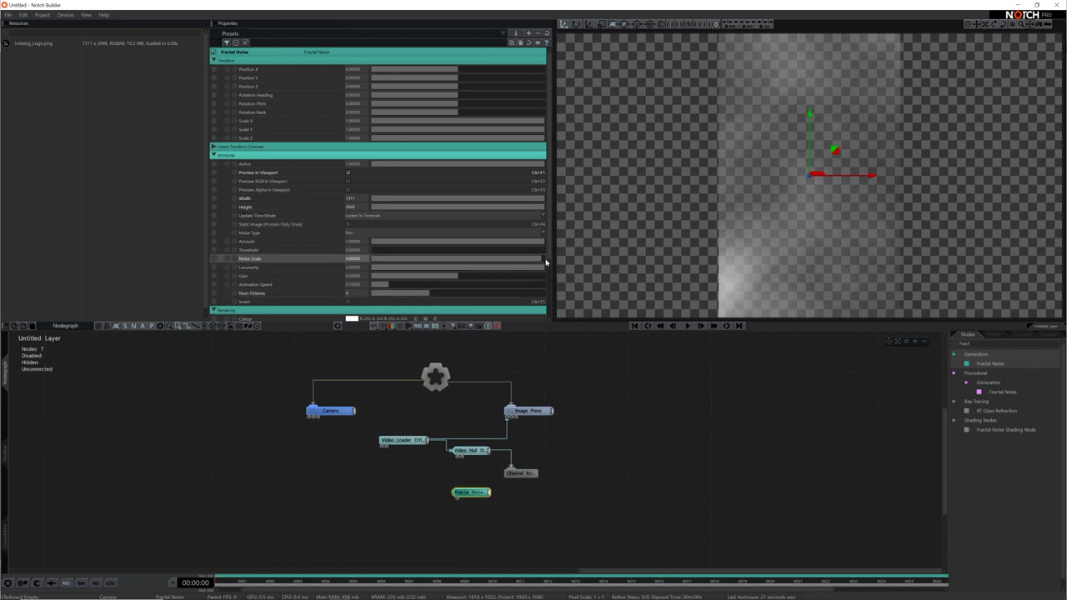
left_click_drag(547, 261, 707, 251)
left_click_drag(472, 275, 501, 276)
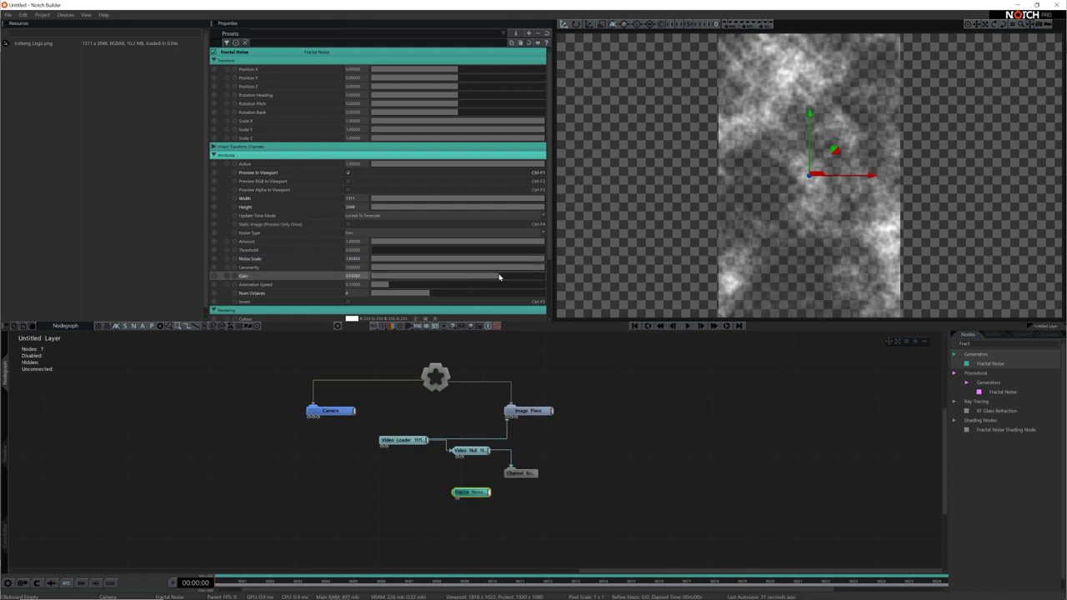
left_click_drag(394, 288, 357, 290)
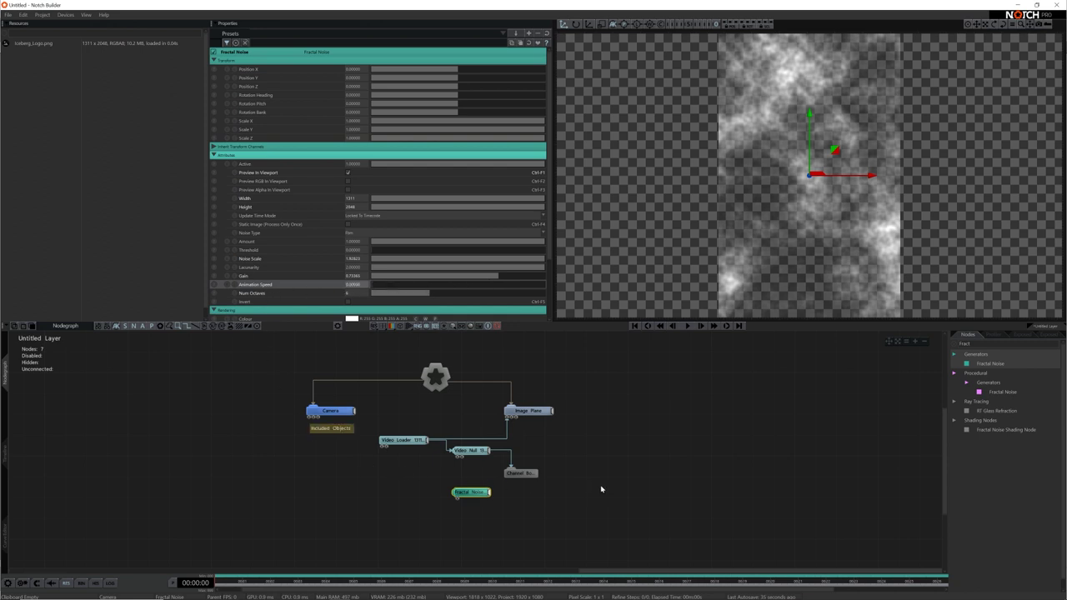
left_click(504, 277)
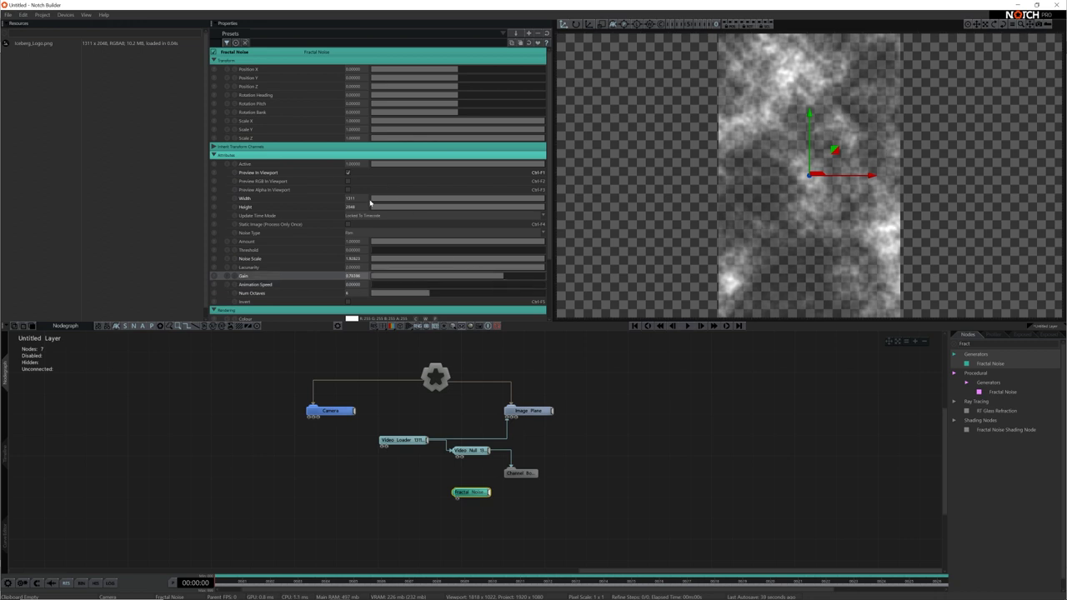
left_click(347, 173)
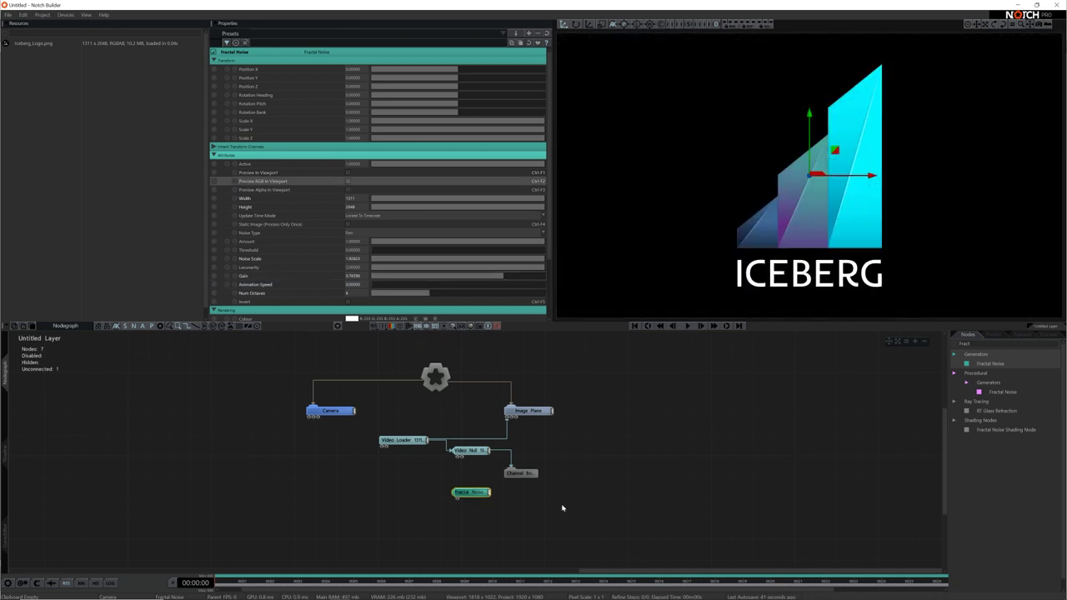
left_click(571, 499)
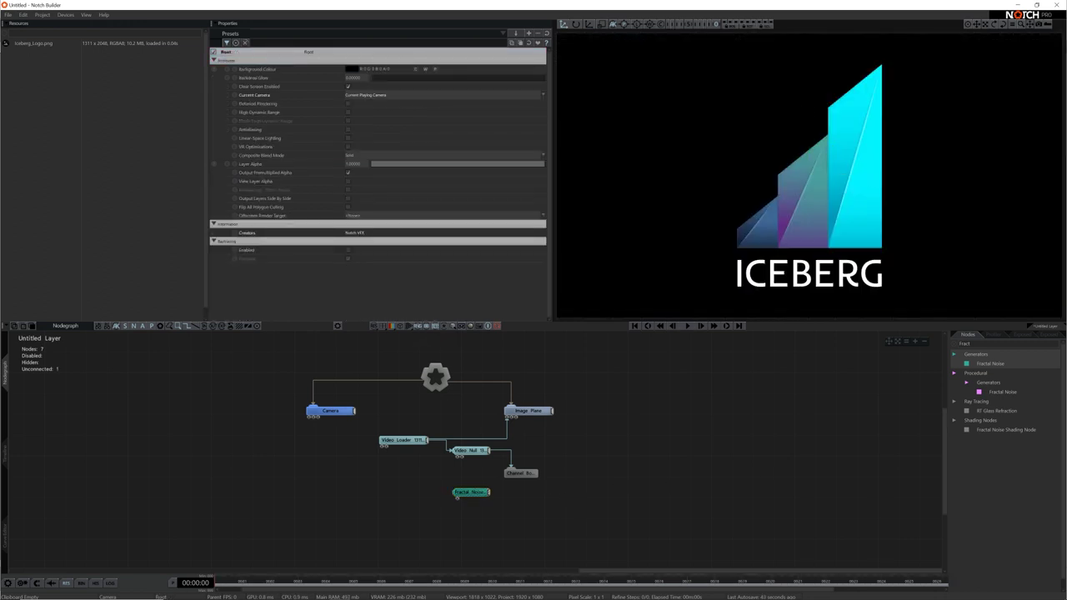
Step: Add a Composite Image node beneath the Channel Boolean, attach it to that node, and feed the Fractal Noise into its Image input
type("Comp")
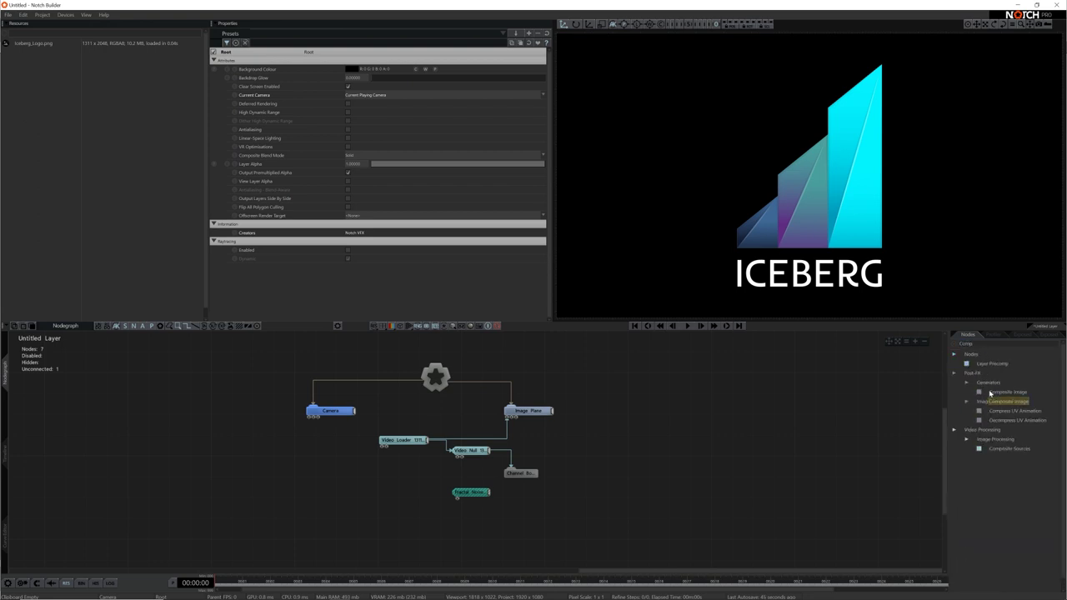
left_click(505, 490)
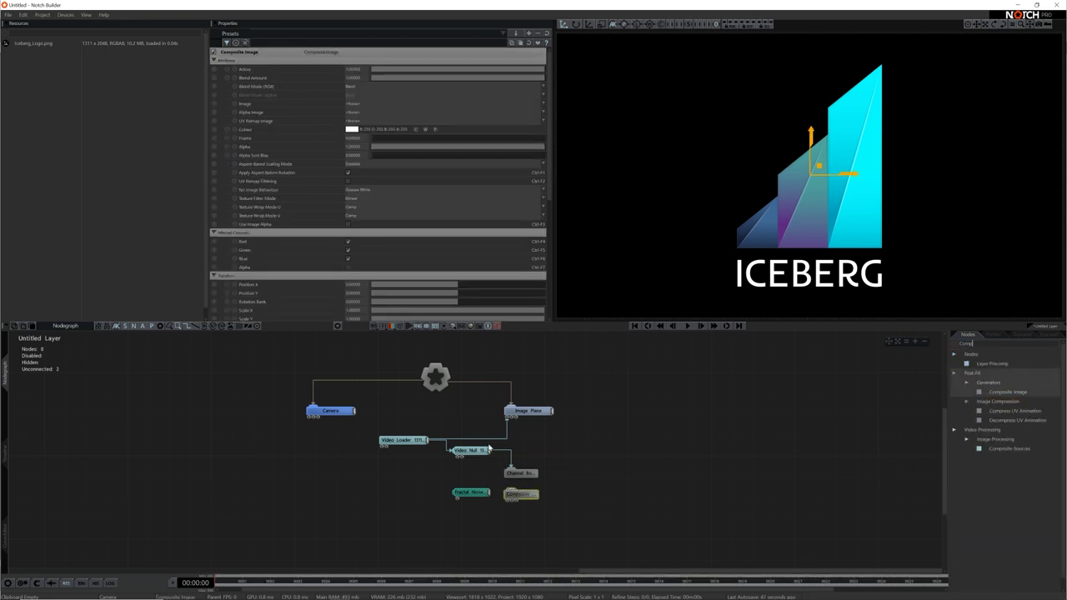
left_click(550, 489)
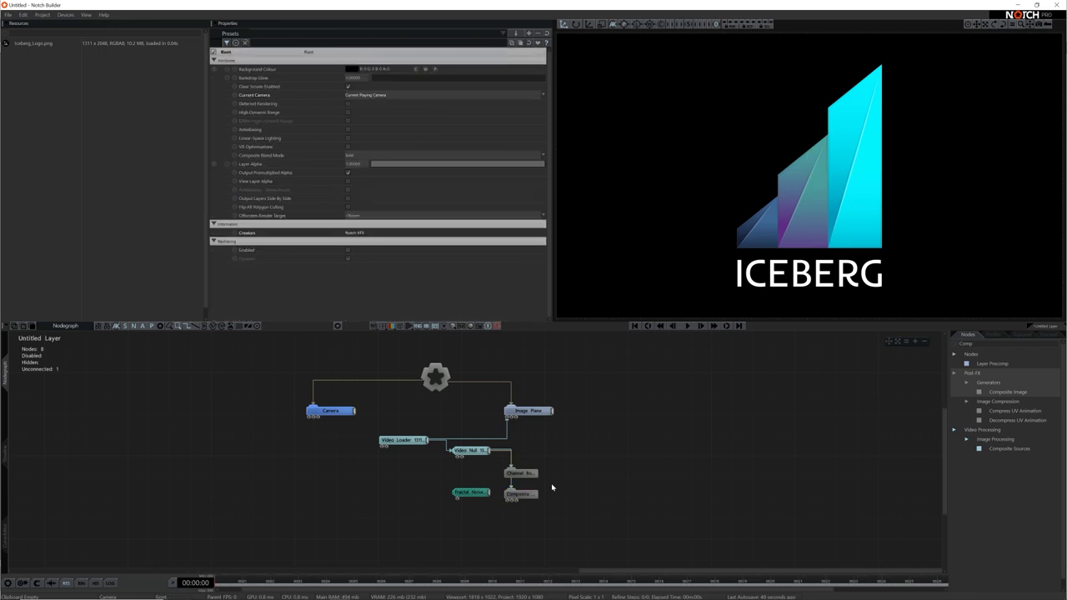
left_click(522, 495)
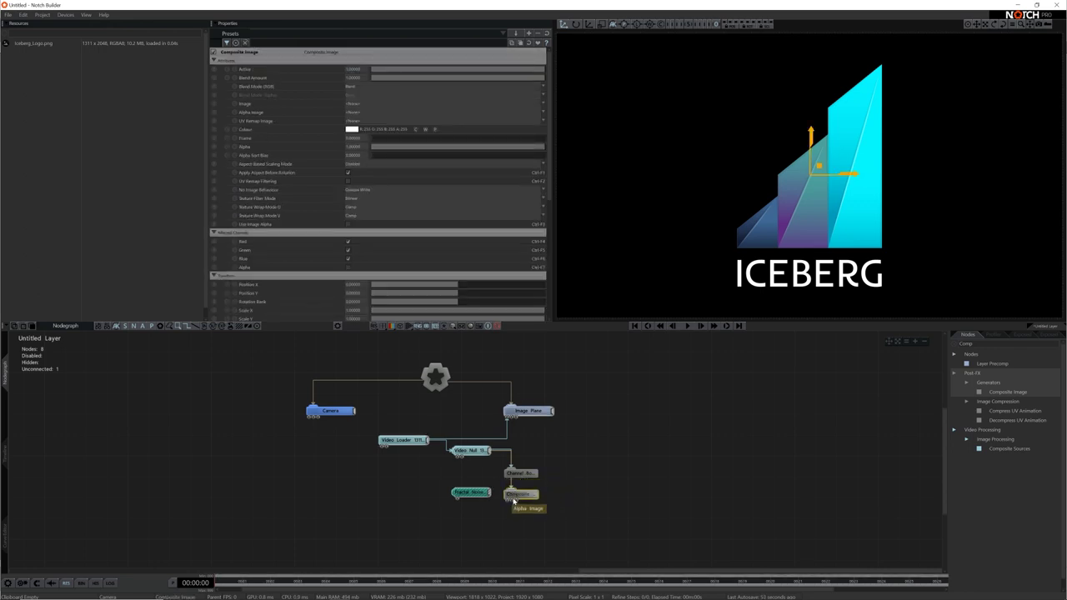
mouse_move(490, 496)
left_mouse_down()
mouse_move(493, 474)
mouse_move(508, 500)
left_mouse_up()
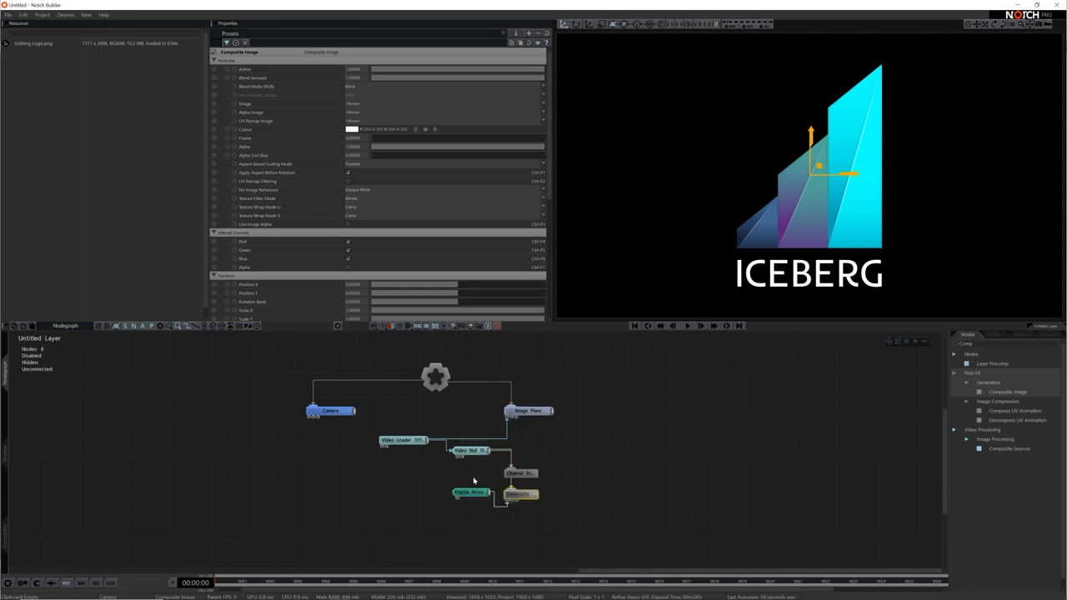
Step: Enable Preview In Viewport on the Video Null and set the Composite Image's Blend Mode (RGB) to Multiply
left_click(464, 451)
left_click(347, 78)
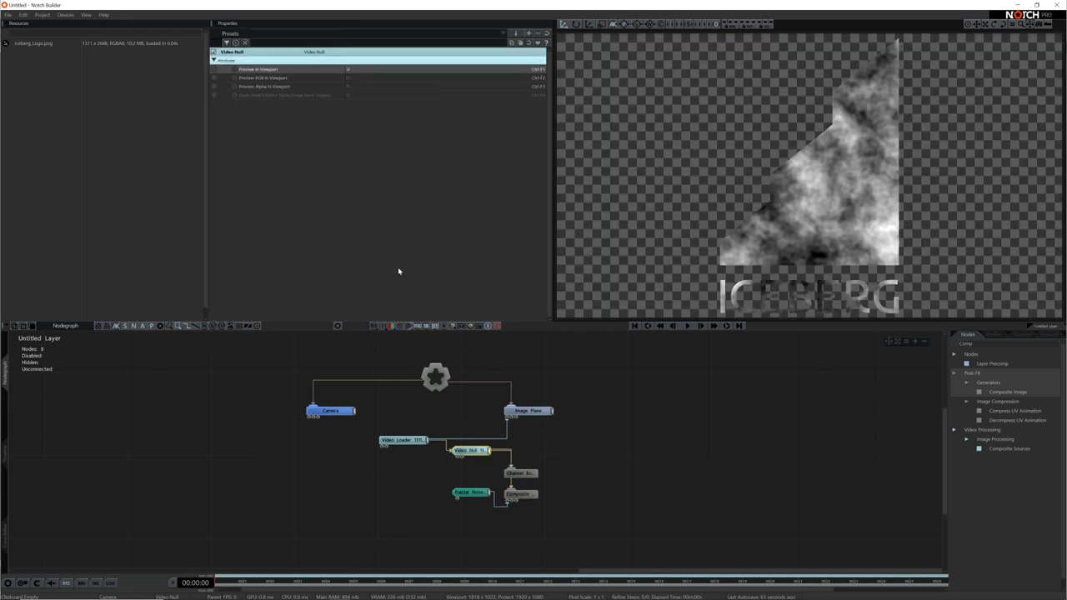
left_click(518, 495)
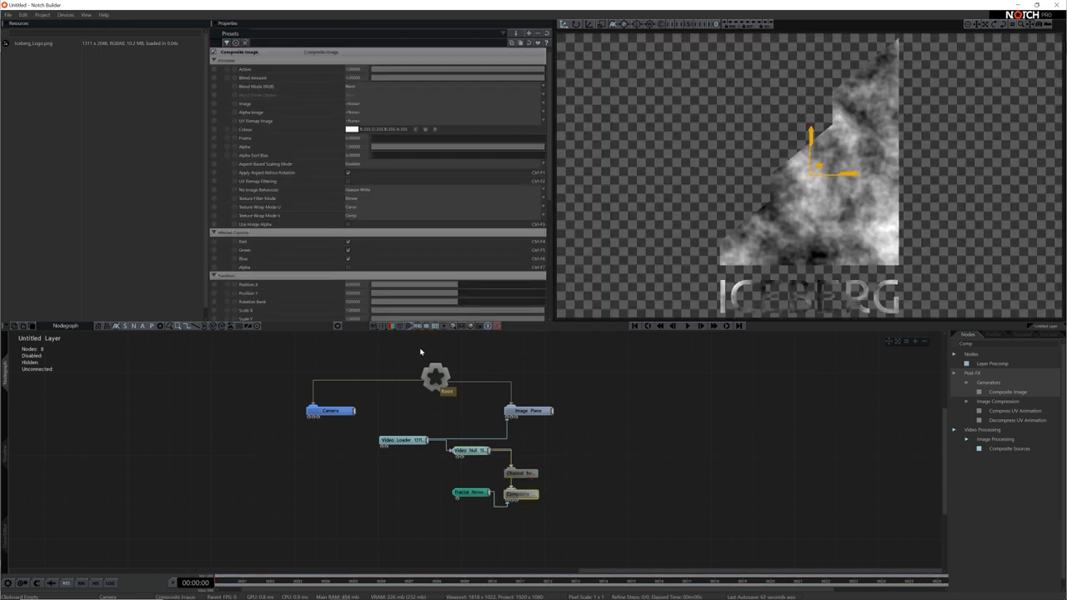
left_click(351, 87)
left_click(359, 121)
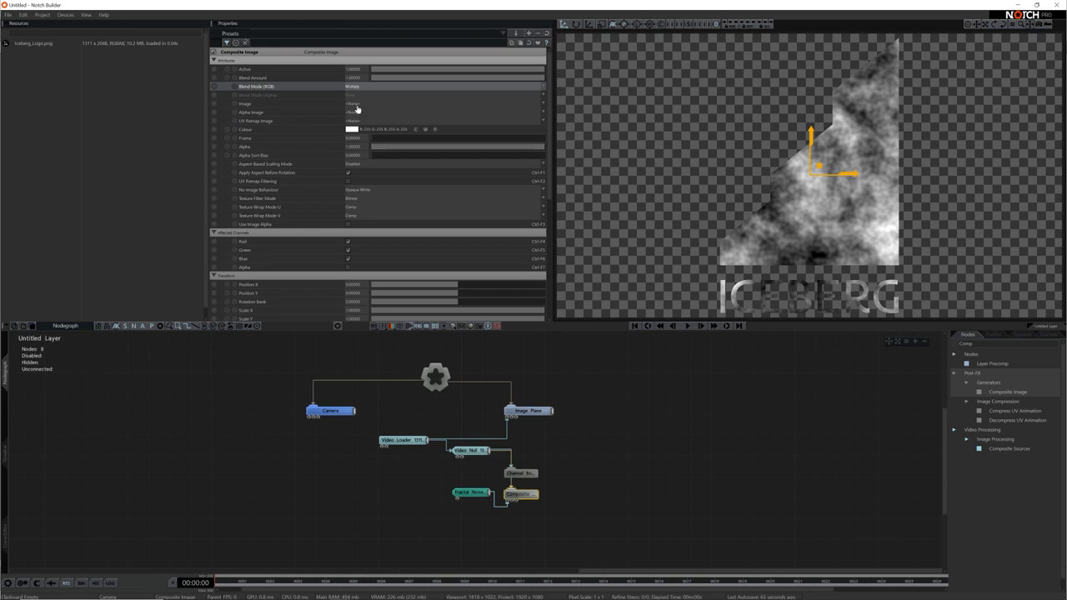
left_click(693, 410)
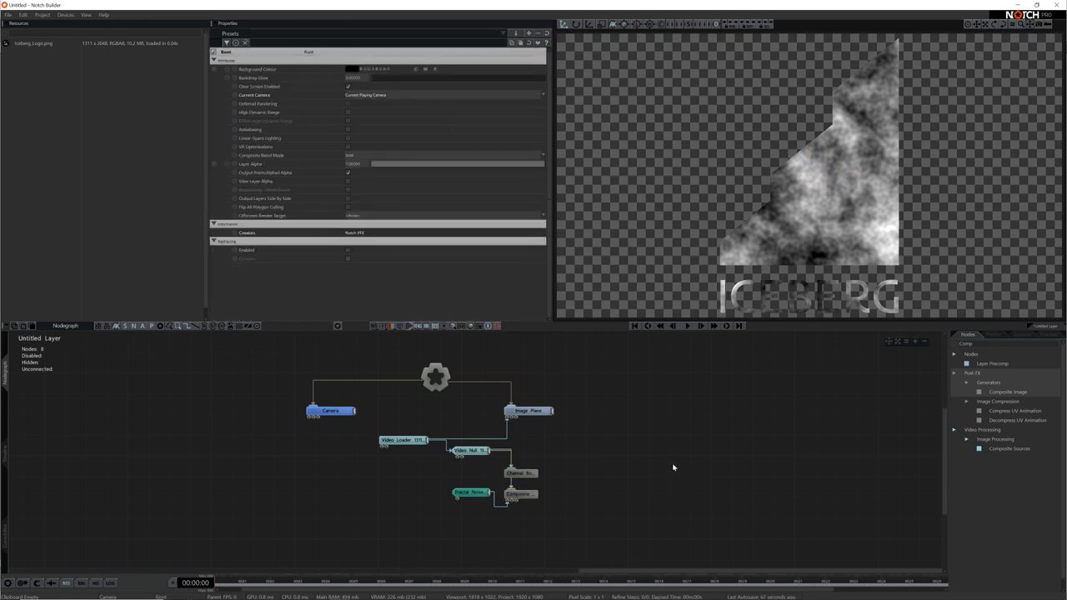
left_click(471, 451)
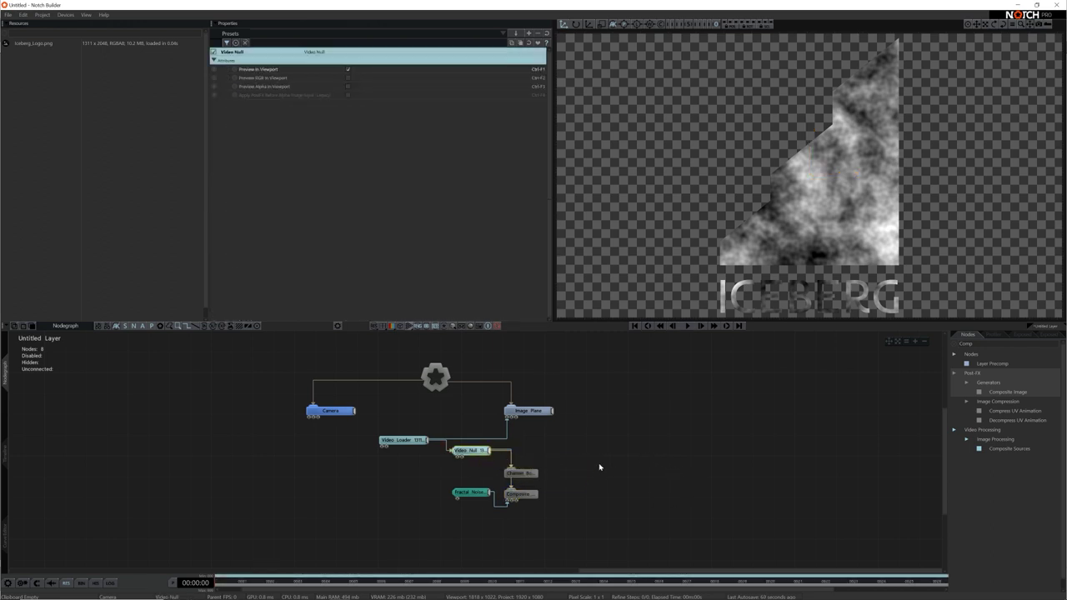
left_click(521, 494)
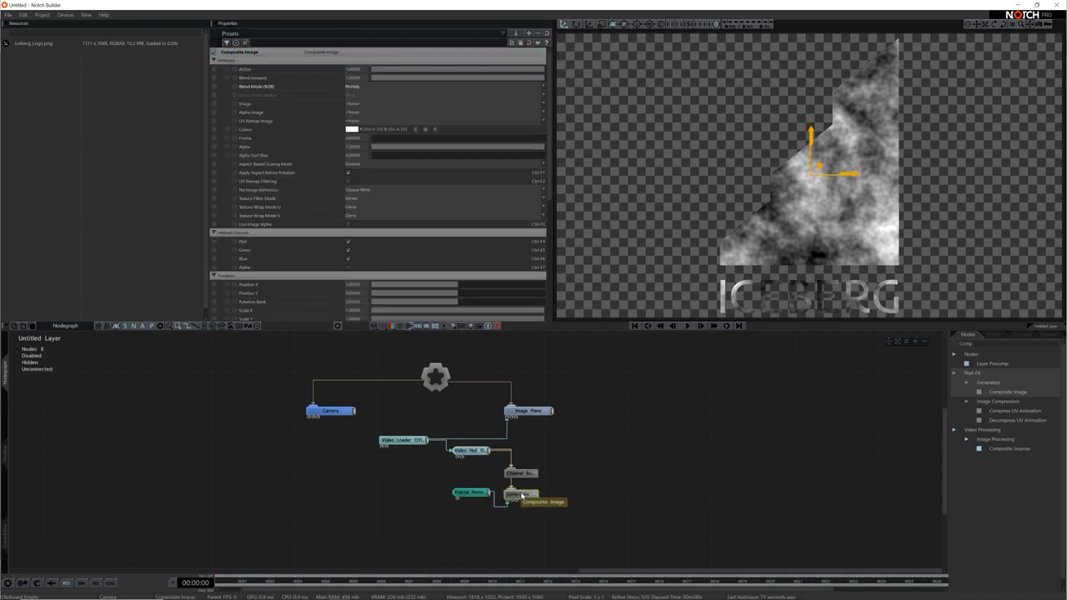
left_click(606, 500)
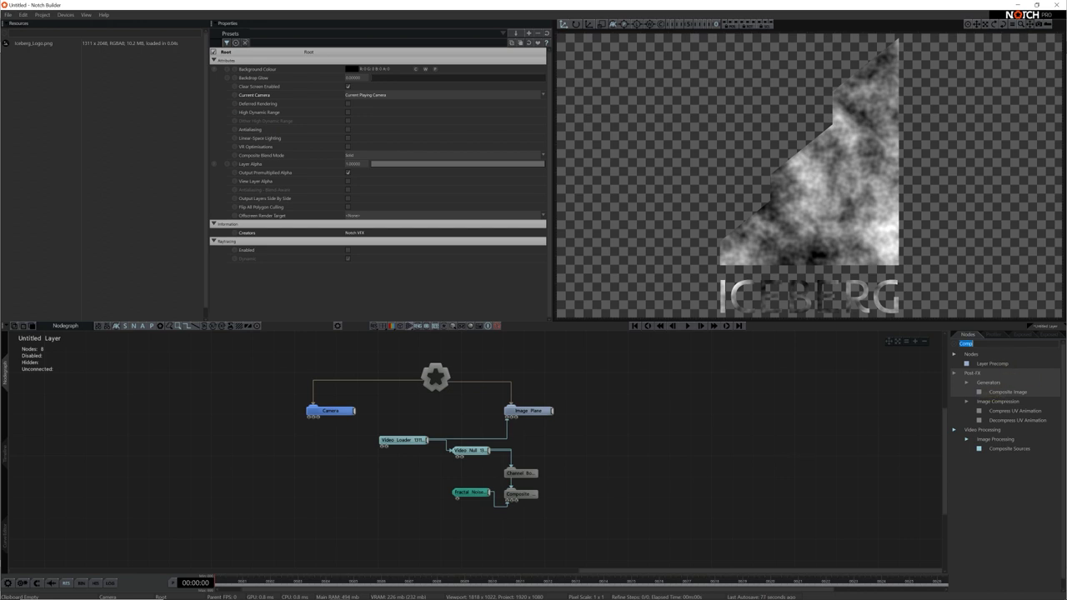
Step: Add a Colour Correction node below the Composite Image and move the Fractal Noise node away to make room
type("Colour")
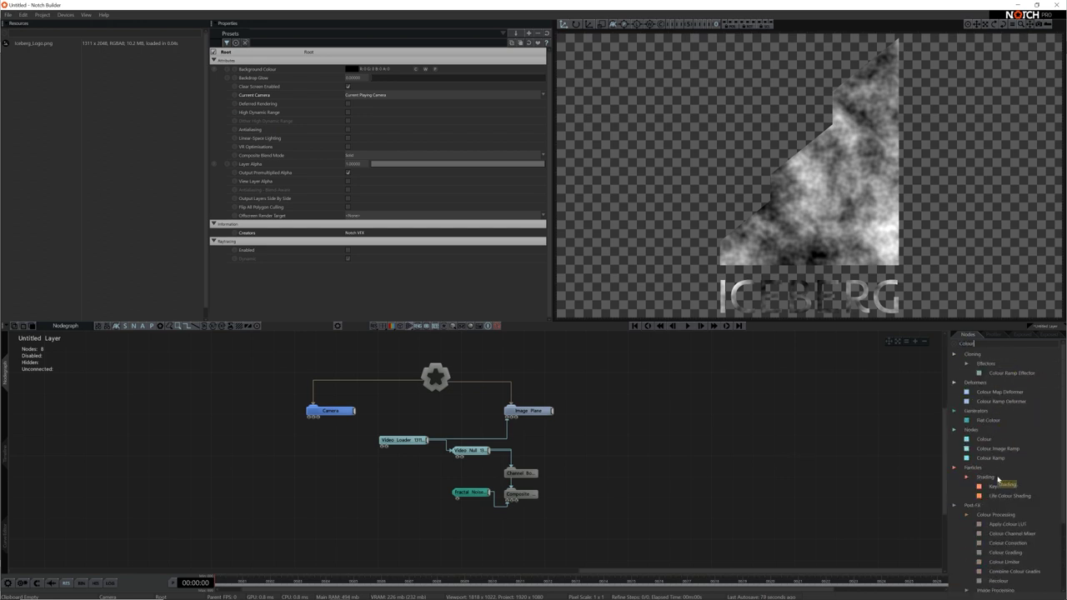
scroll(1000, 492, "down", 1)
left_click_drag(1009, 527, 506, 524)
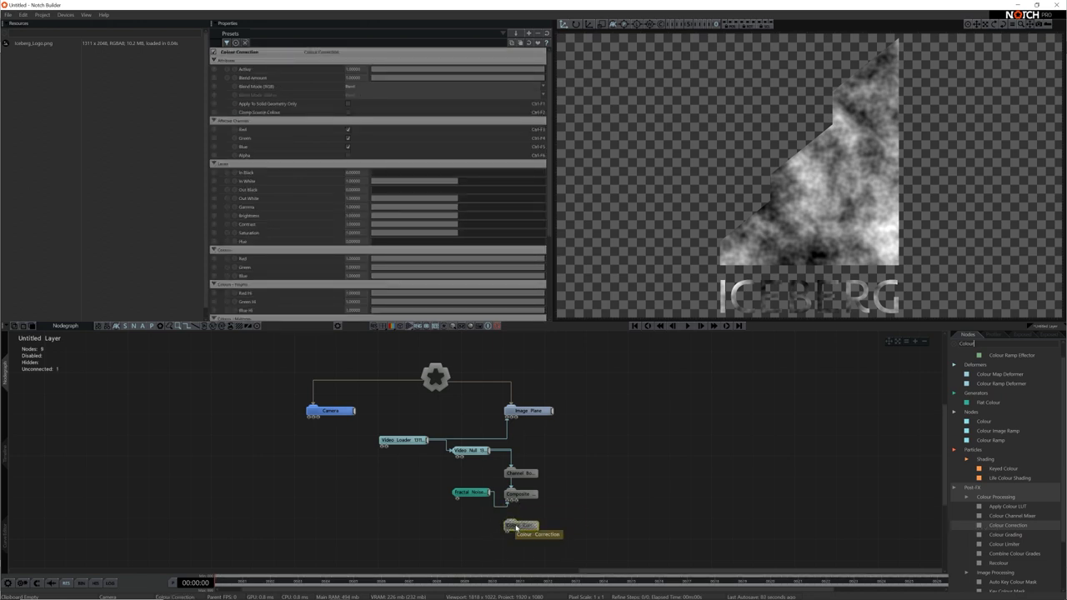
left_click_drag(472, 493, 437, 512)
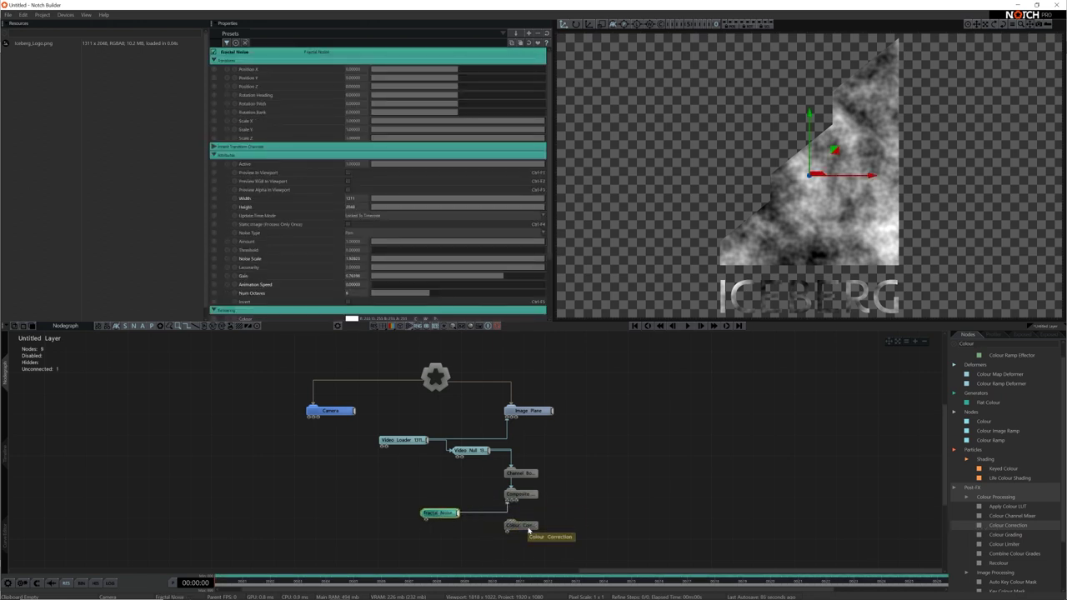
Step: Attach the Colour Correction node to the Fractal Noise and try out its In Black and In White levels
left_click_drag(529, 530, 498, 542)
left_click(553, 535)
left_click(496, 538)
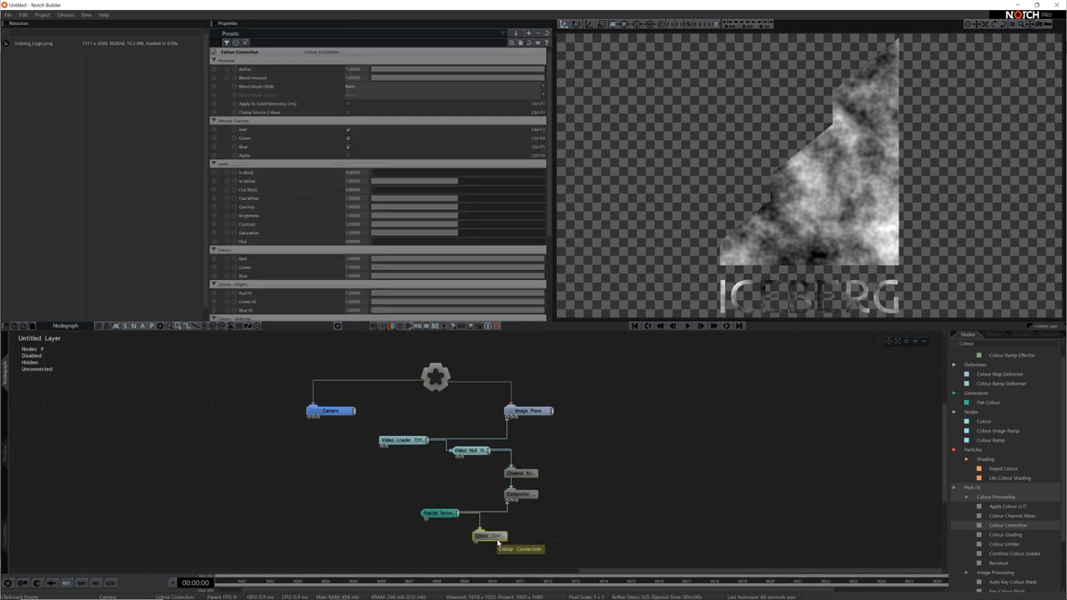
mouse_move(377, 175)
left_mouse_down()
mouse_move(419, 171)
mouse_move(363, 174)
left_mouse_up()
left_click_drag(456, 182, 484, 207)
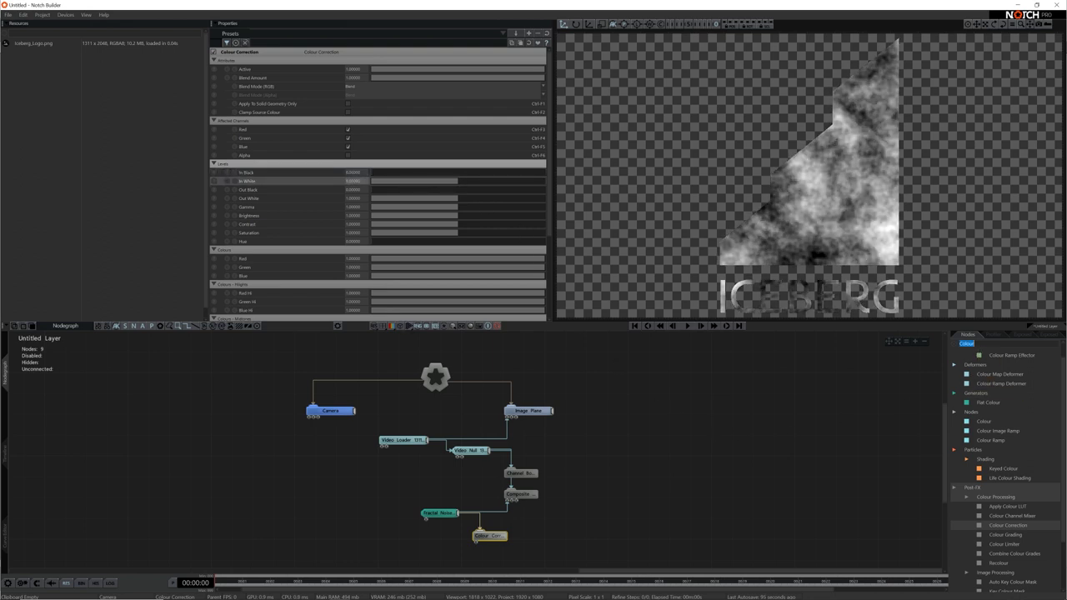
Step: Add an Envelope Modifier near the Colour Correction and connect it to that node's In Black and In White levels
type("Enve")
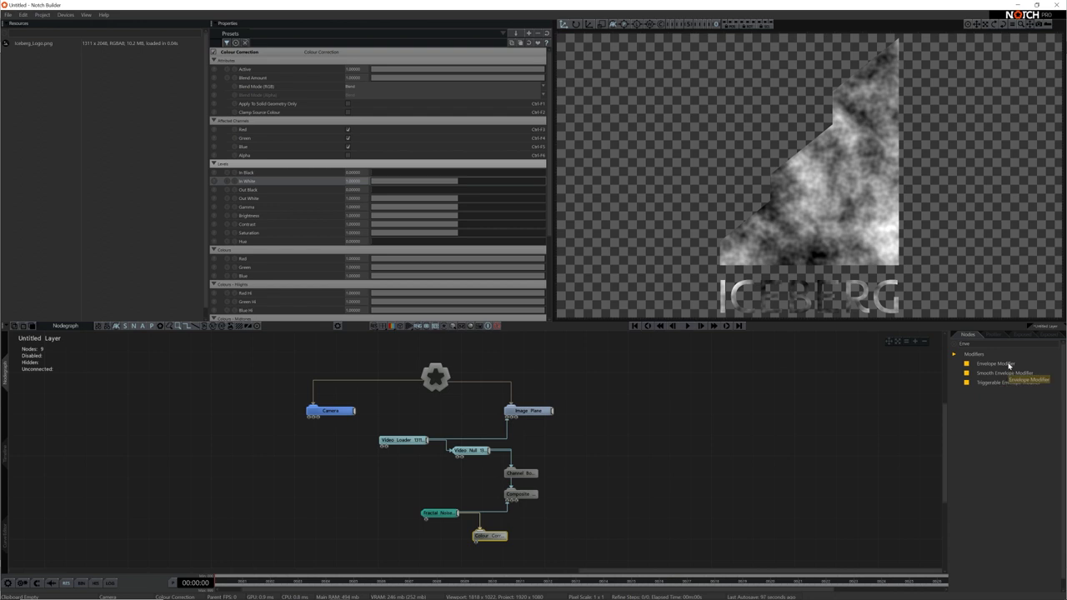
left_click_drag(1010, 365, 383, 544)
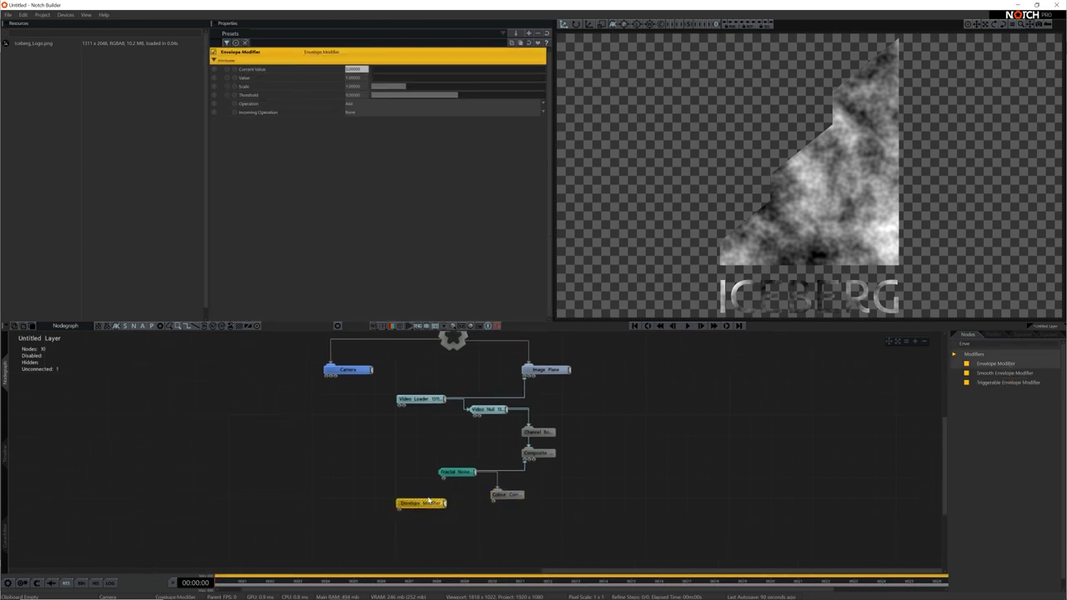
left_click_drag(431, 504, 462, 515)
left_click(514, 494)
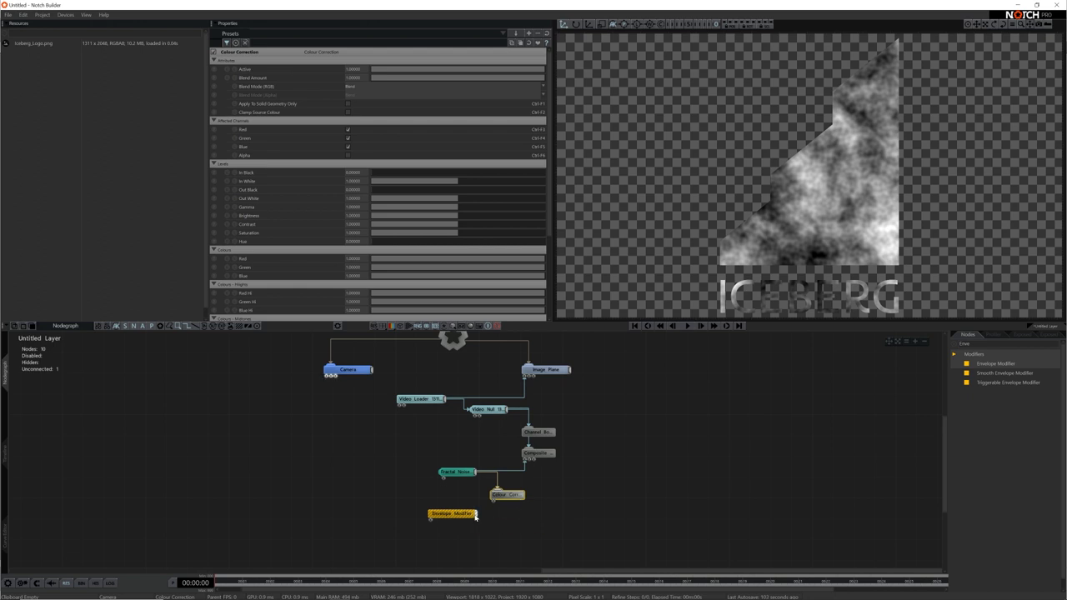
left_click_drag(475, 514, 354, 172)
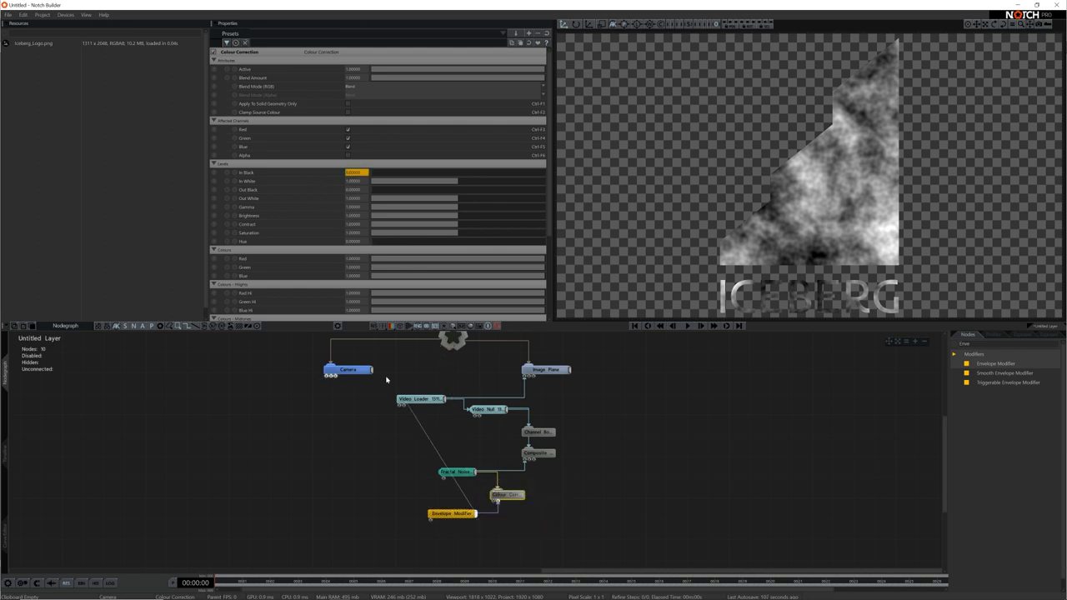
left_click_drag(475, 515, 315, 181)
Step: Try out the Envelope Modifier's Value and set the Colour Correction's In White level to 0
left_click(451, 514)
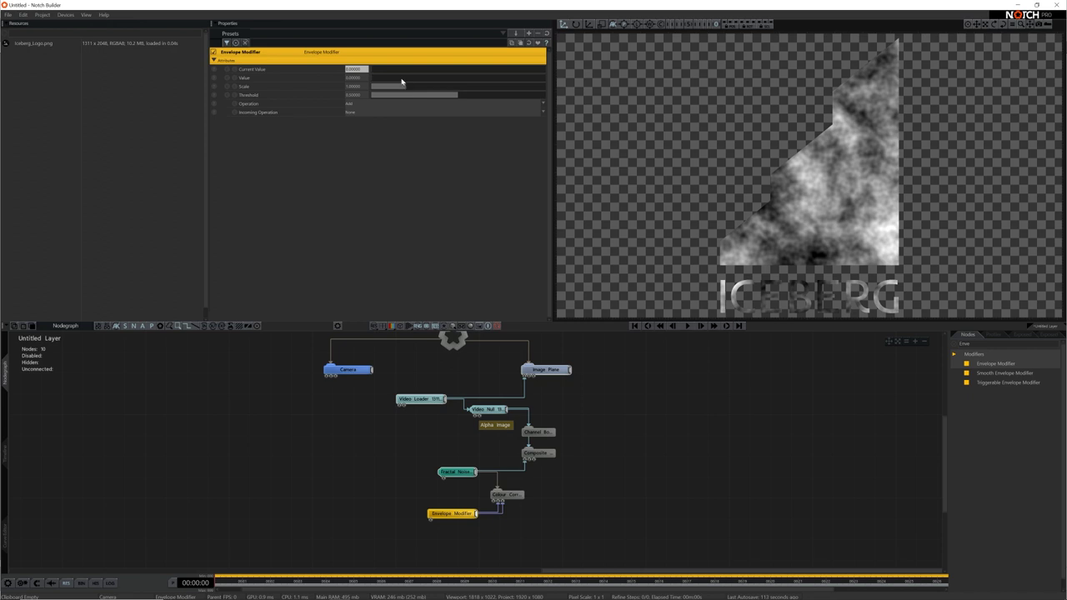
left_click_drag(401, 78, 341, 102)
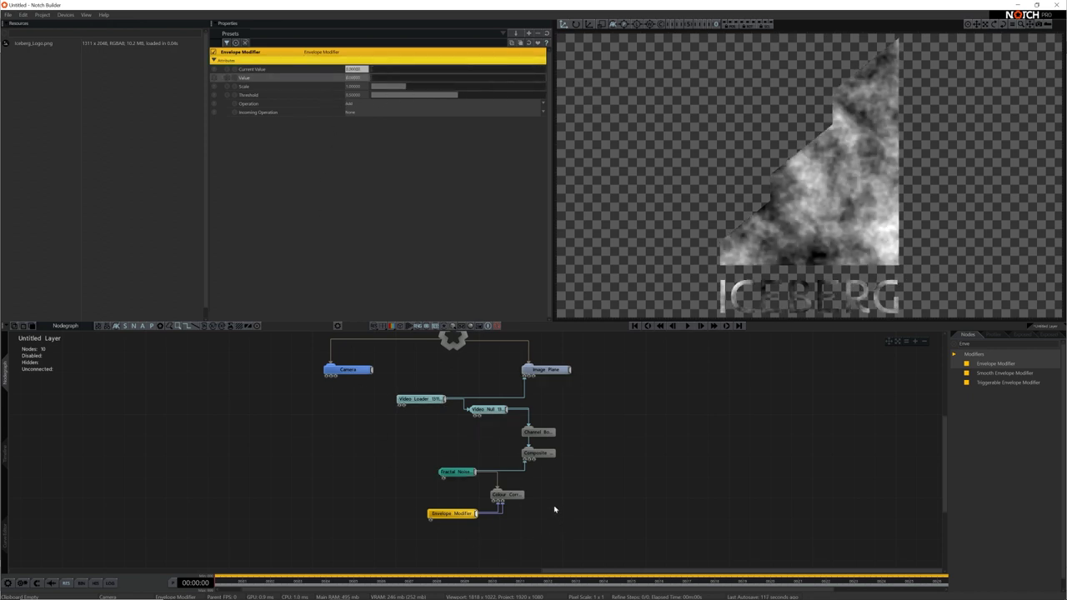
left_click(515, 497)
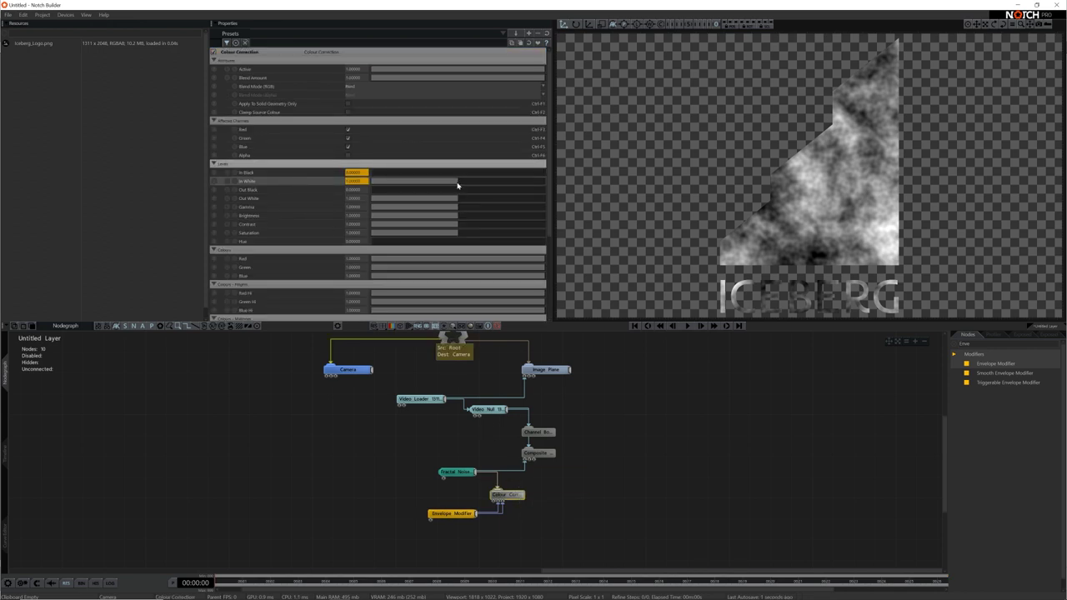
left_click_drag(457, 185, 382, 180)
left_click(344, 182)
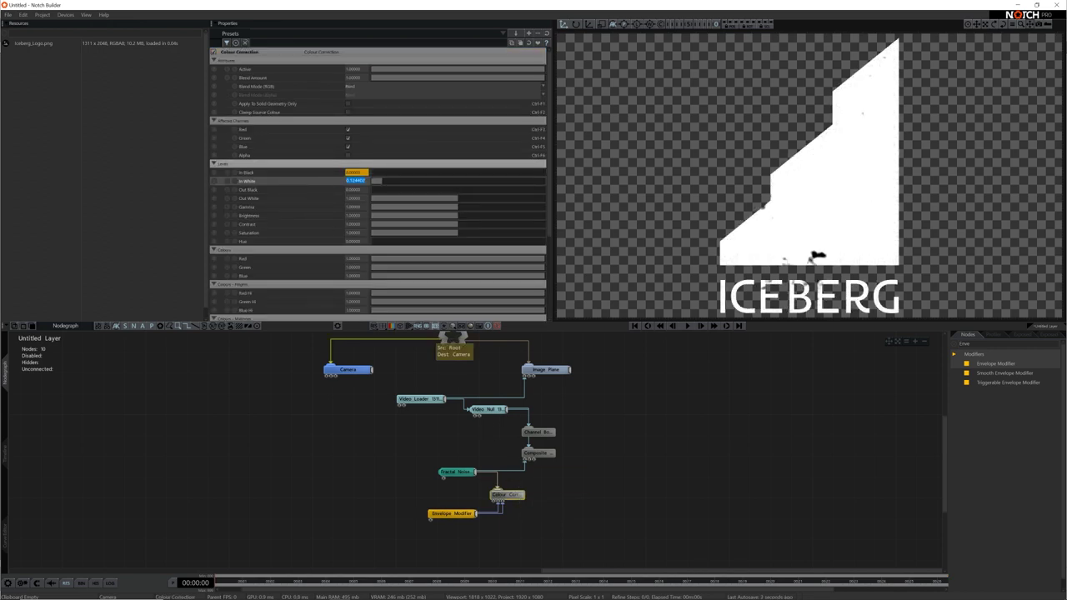
type("0")
key("Return")
Step: Vary the Envelope Modifier's Value to check the noise mask, and disable Preview In Viewport on the Video Null
left_click(450, 513)
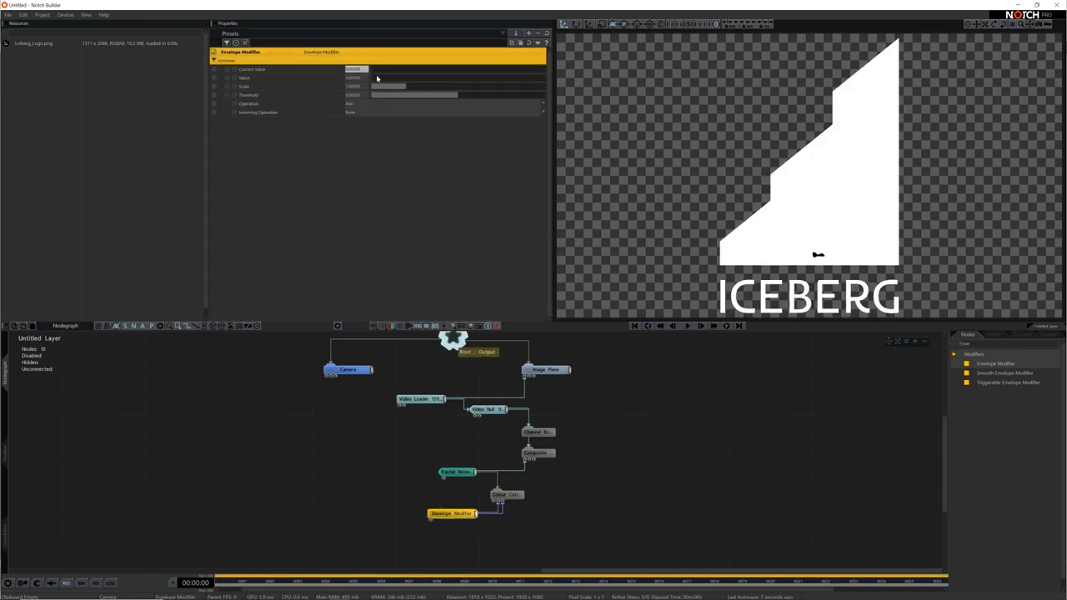
left_click_drag(377, 77, 419, 80)
left_click(488, 410)
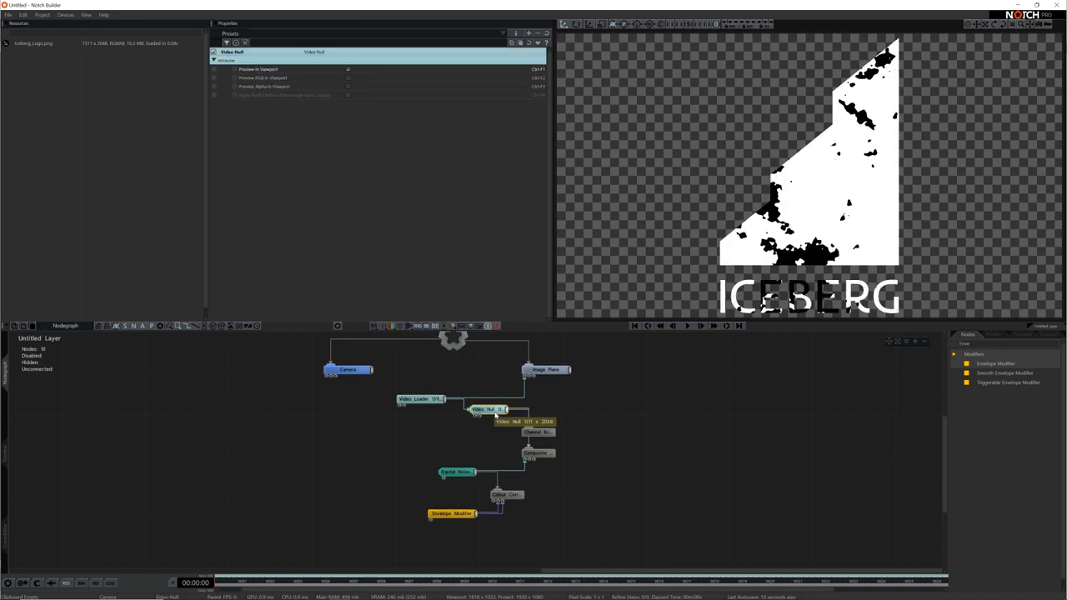
left_click(347, 69)
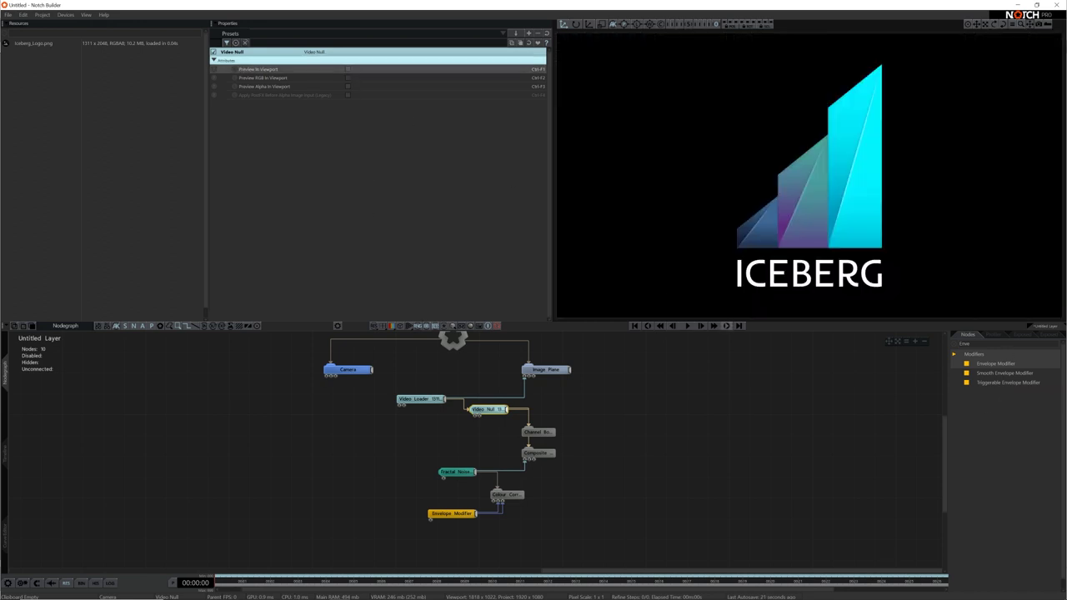
Step: Add a second Video Null between the Video Loader and Image Plane, feed the first one into its Alpha Image input, and test the dissolve
type("video")
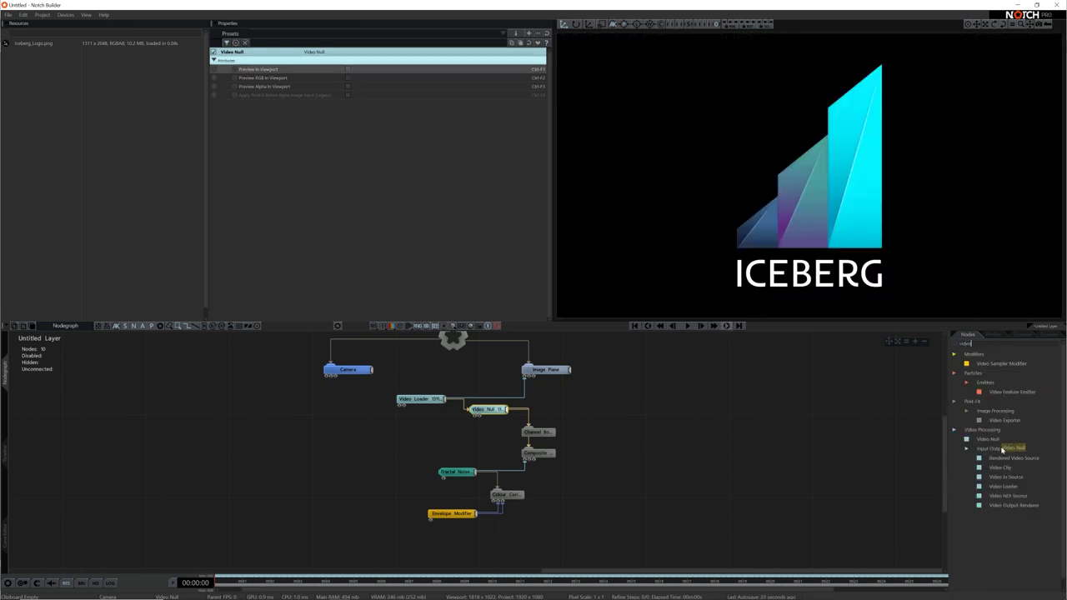
left_click_drag(995, 444, 549, 400)
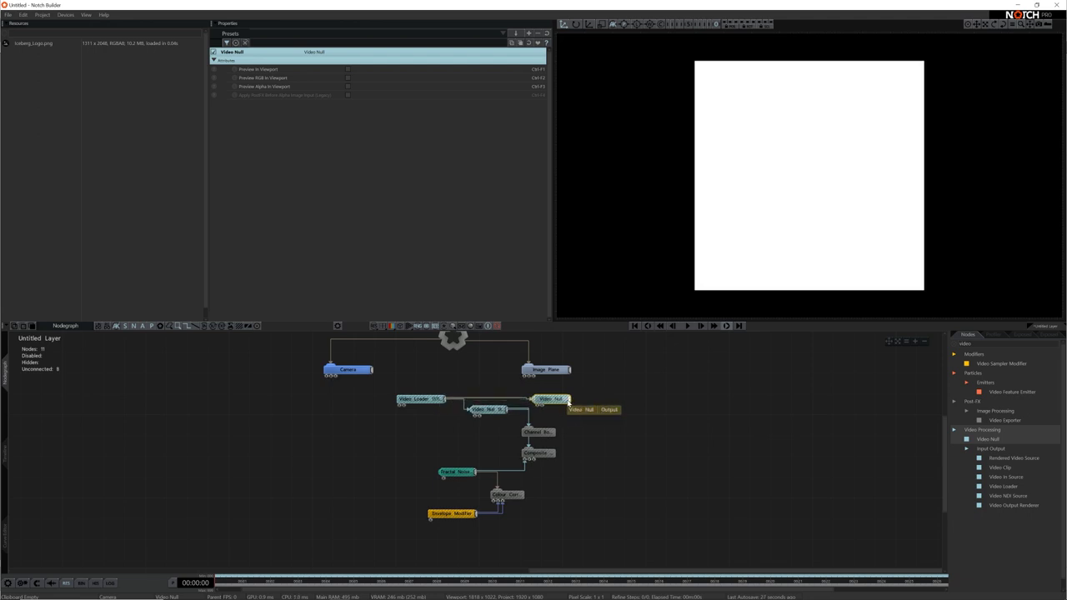
left_click_drag(527, 386, 550, 398)
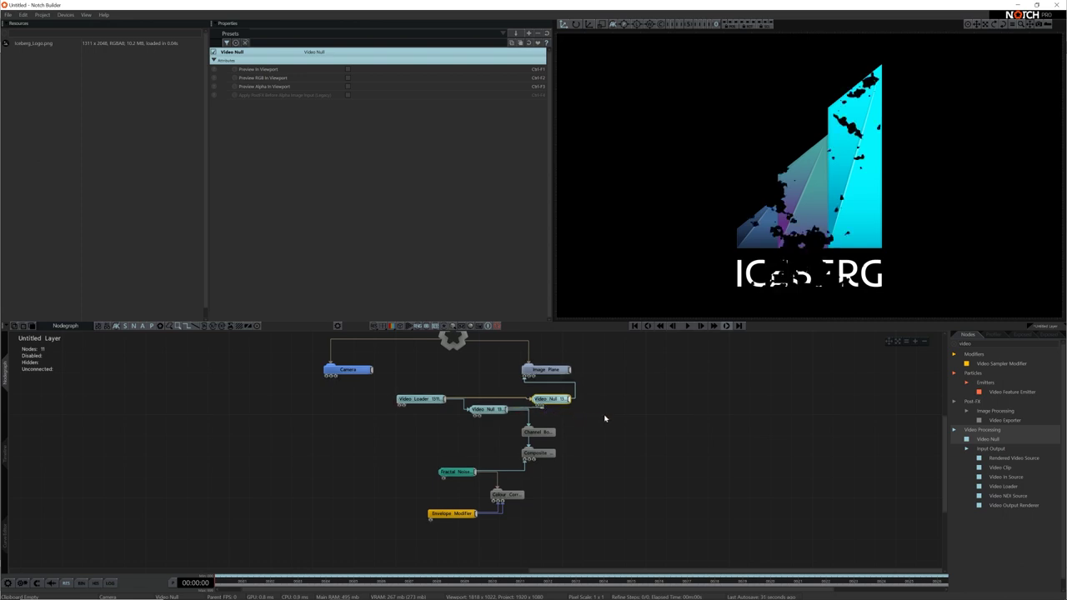
left_click(541, 500)
left_click(454, 514)
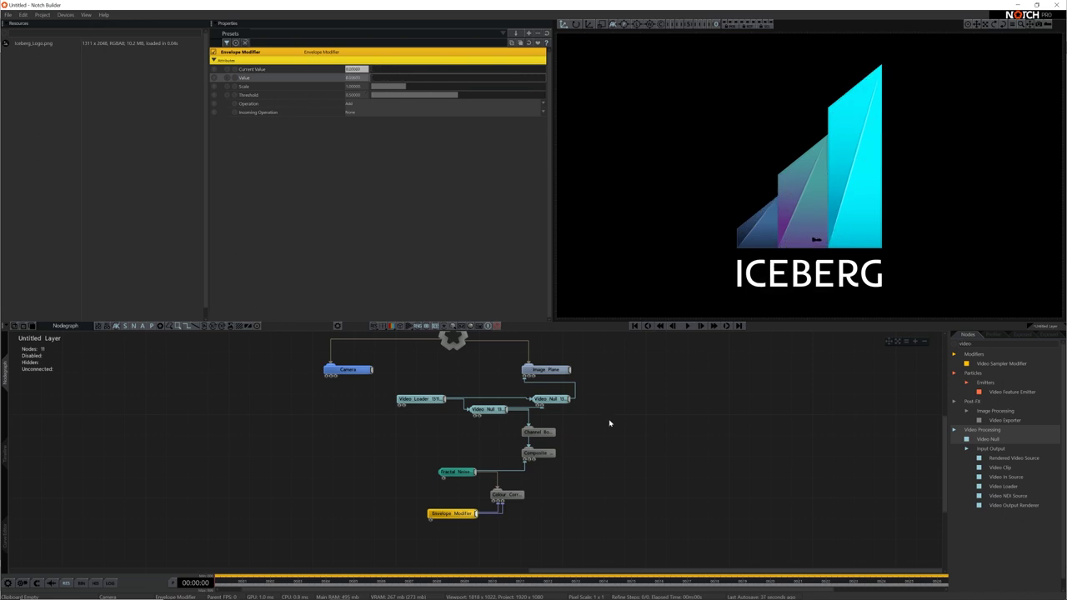
Step: Rearrange the graph by moving the video and mask nodes together away from the Image Plane and lowering the Image Plane slightly
middle_click_drag(614, 414, 634, 407)
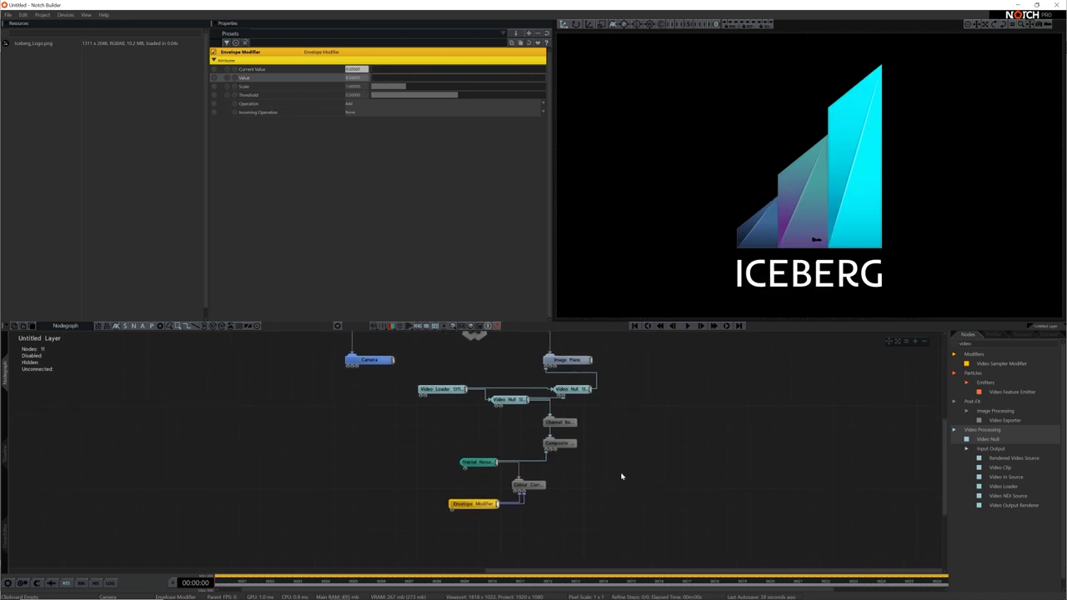
left_click_drag(622, 476, 371, 414)
left_click(631, 422)
left_click_drag(582, 363, 572, 374)
Step: Keyframe the Envelope Modifier's Value from about 1.1 at 0 seconds to about 0 at 4 seconds
left_click(369, 541)
left_click(392, 523)
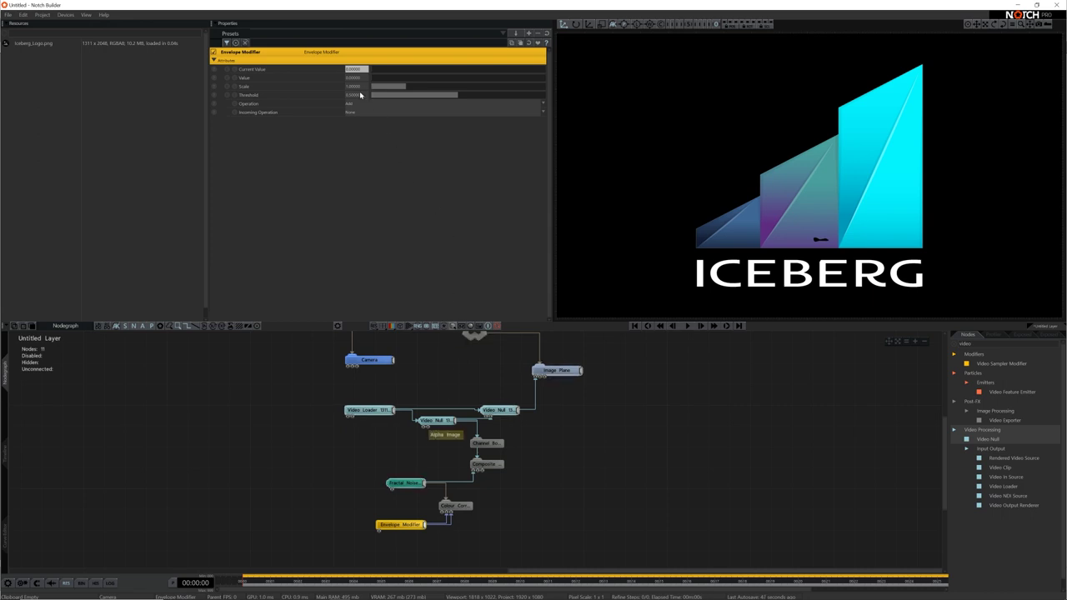
left_click_drag(377, 78, 553, 88)
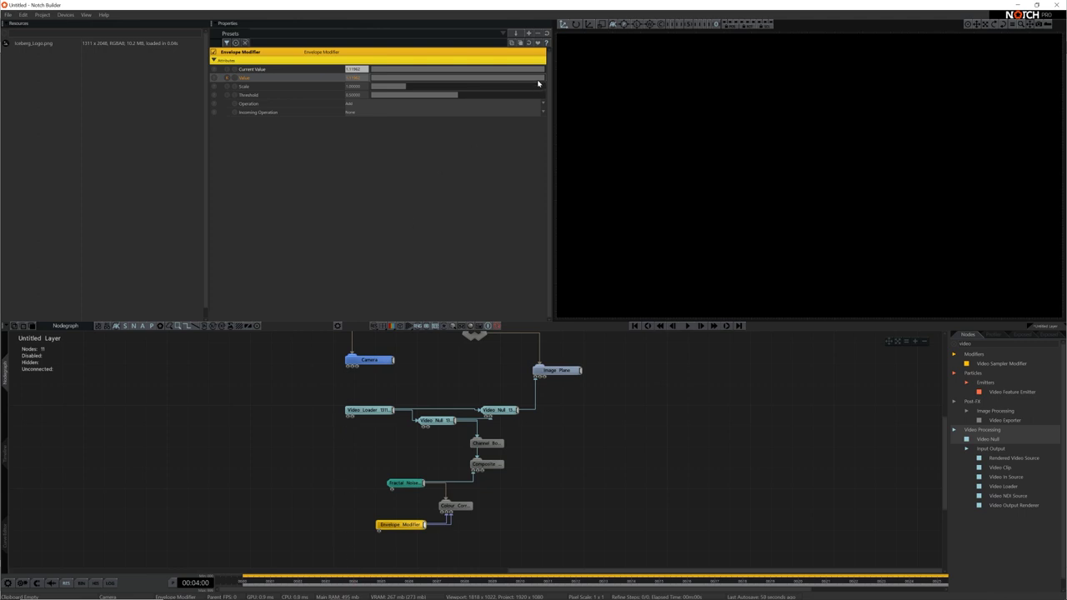
left_click_drag(538, 84, 368, 104)
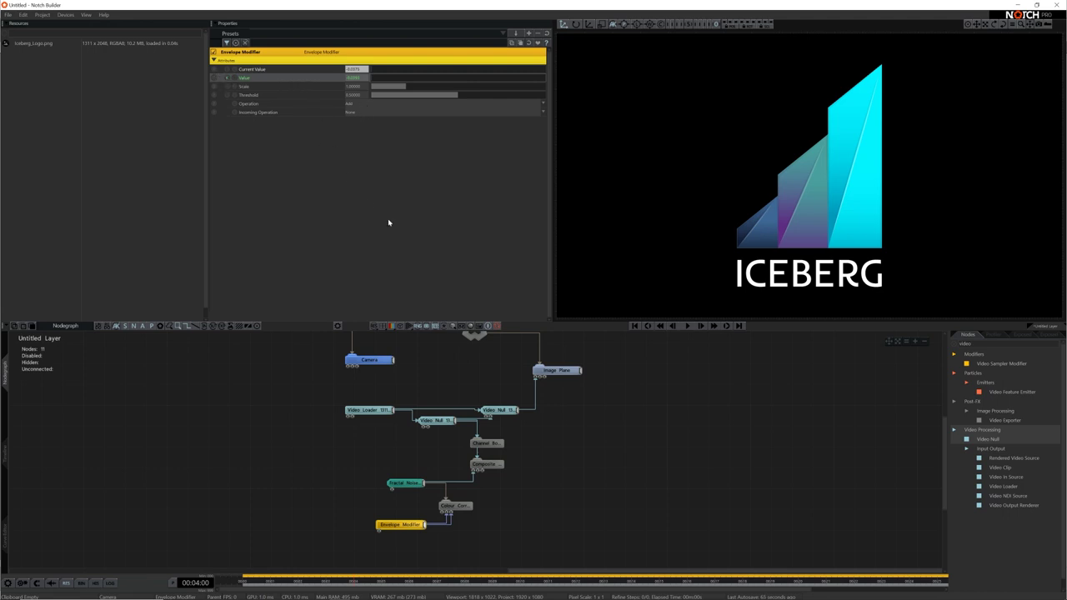
left_click_drag(326, 587, 354, 577)
left_click(595, 410)
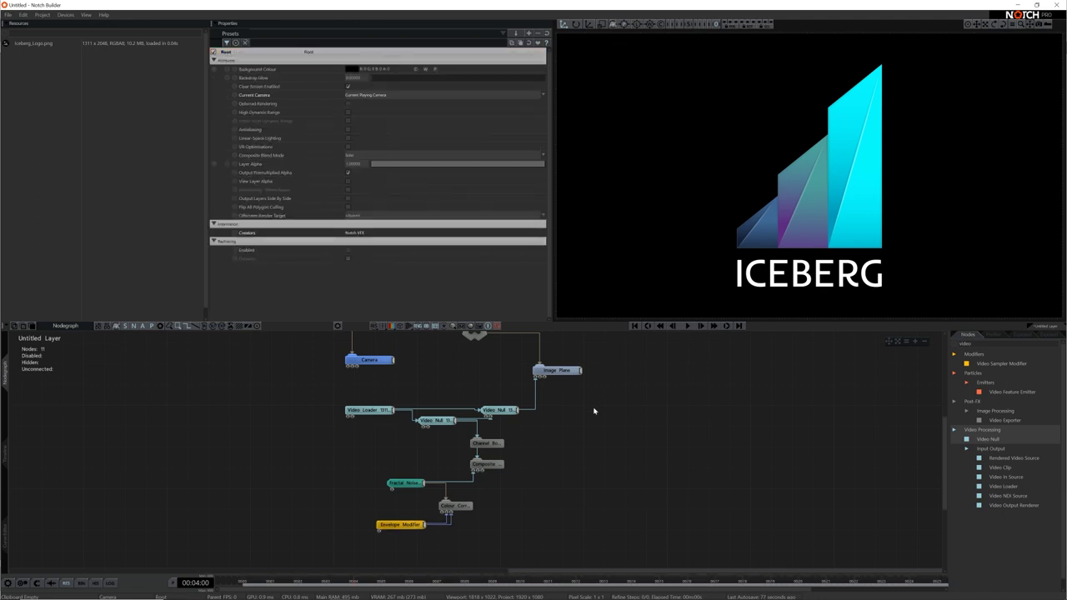
middle_click_drag(592, 425, 590, 428)
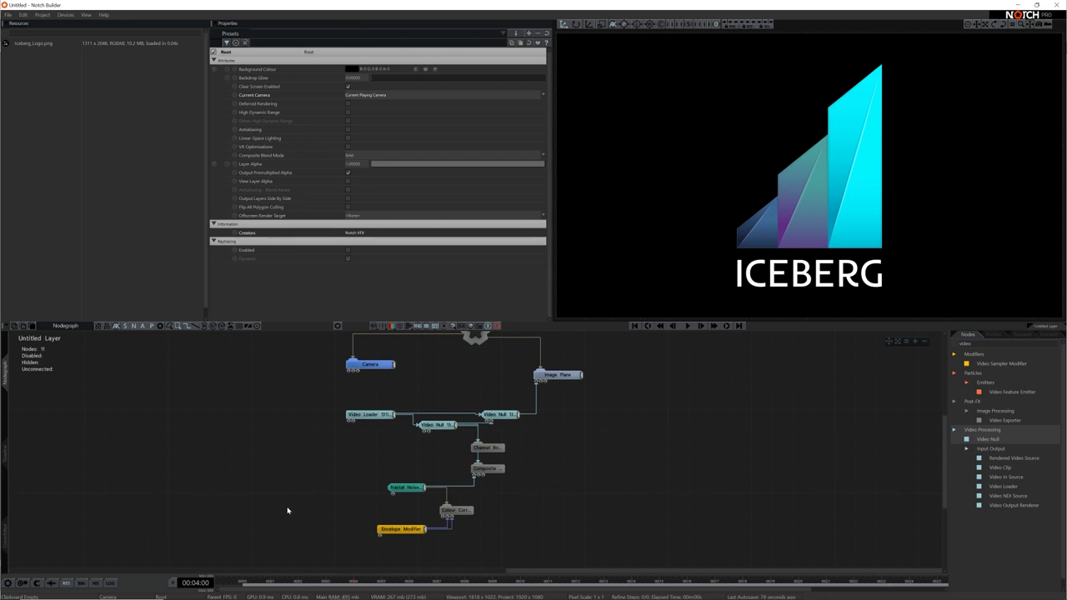
Step: Change the key interpolation of both Envelope Modifier keyframes in the curve editor and play the animation from the start
left_click(4, 540)
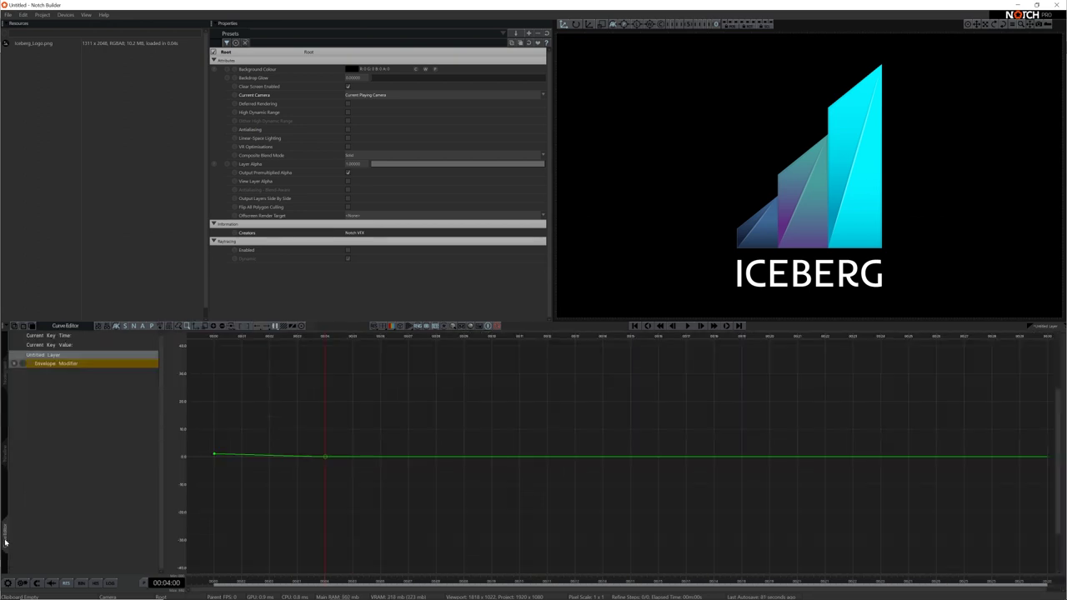
left_click_drag(219, 438, 325, 459)
right_click(324, 458)
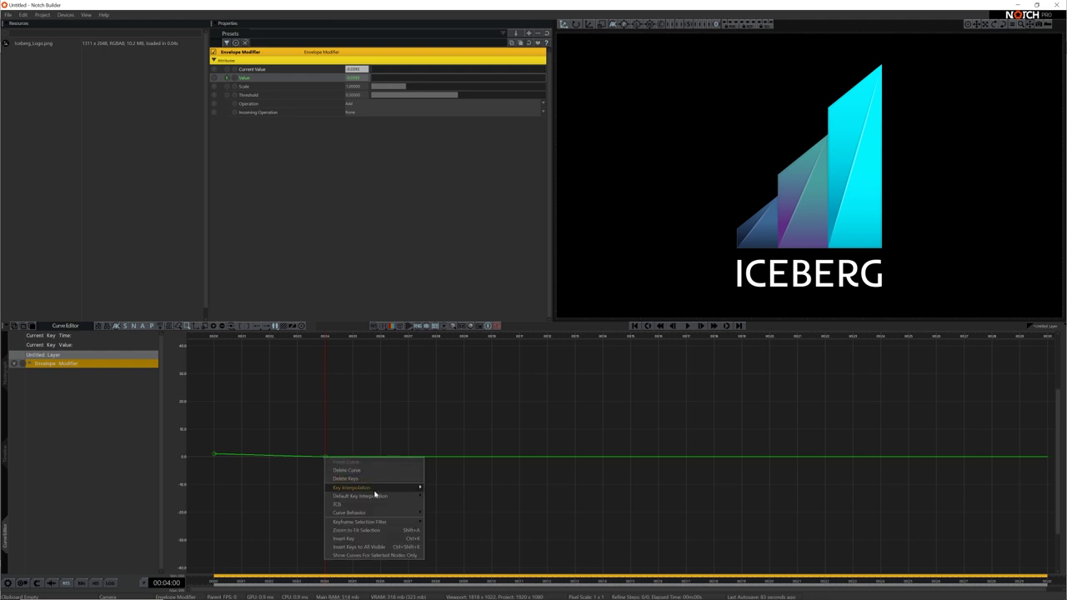
mouse_move(376, 491)
left_click(449, 497)
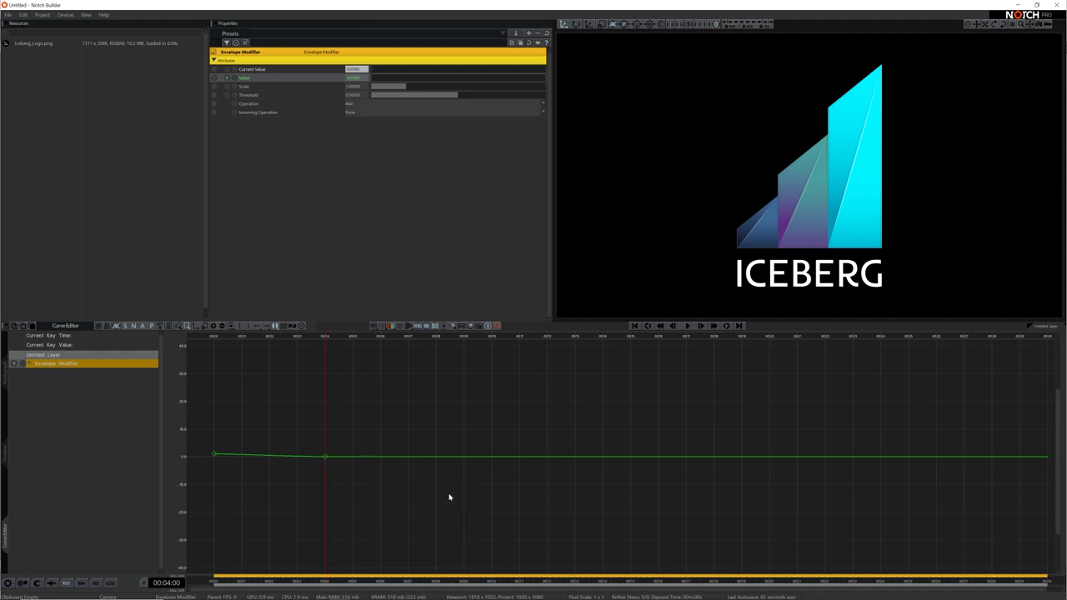
left_click_drag(284, 342, 215, 351)
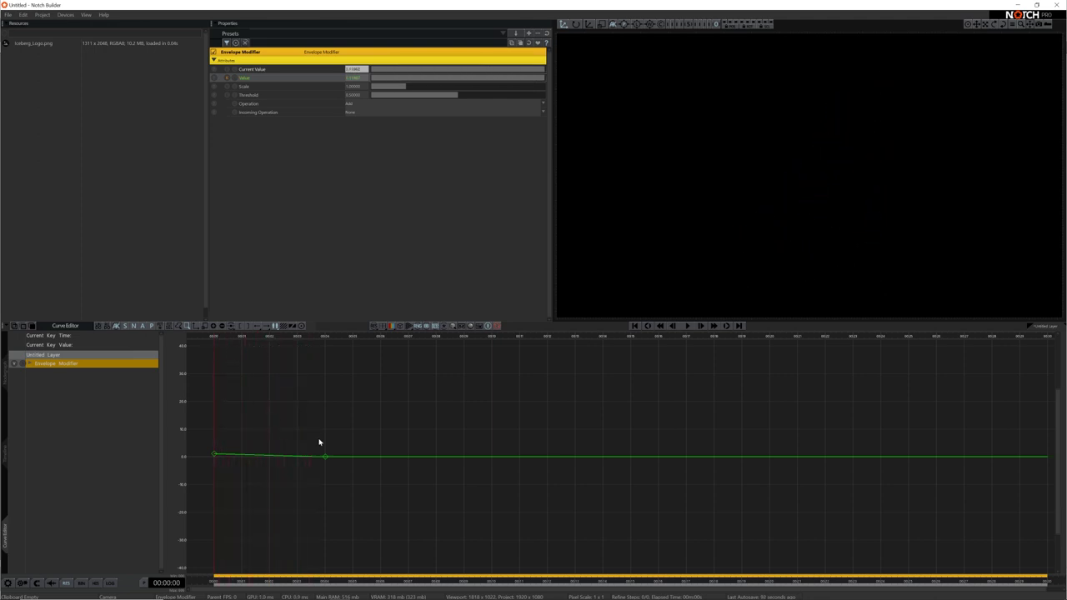
key("space")
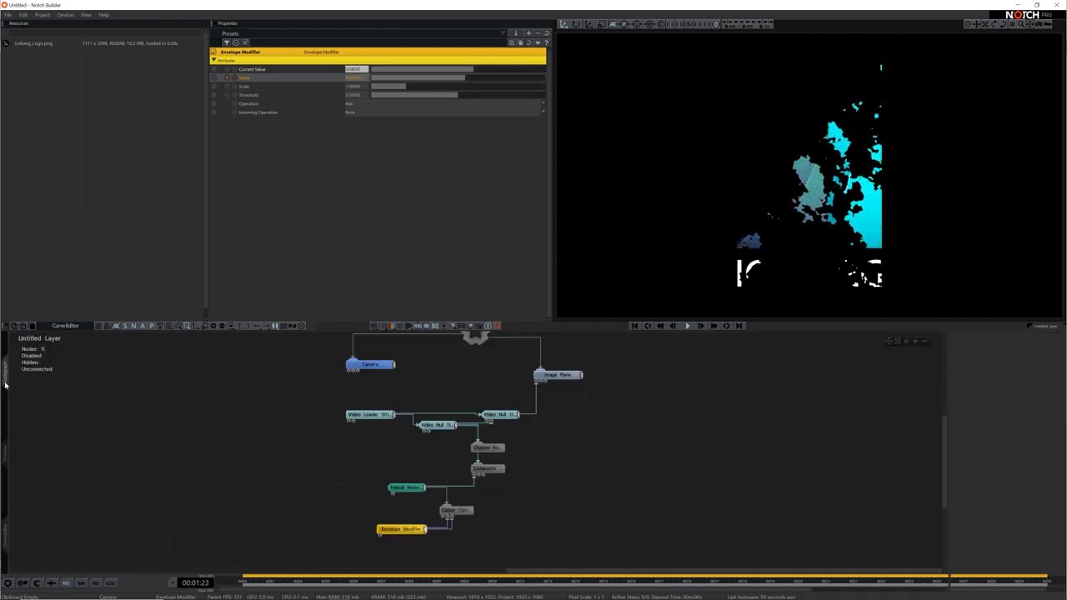
Step: Move the Image Plane and its whole video and mask node group closer beneath the Root to free space for new nodes
scroll(578, 431, "down", 3)
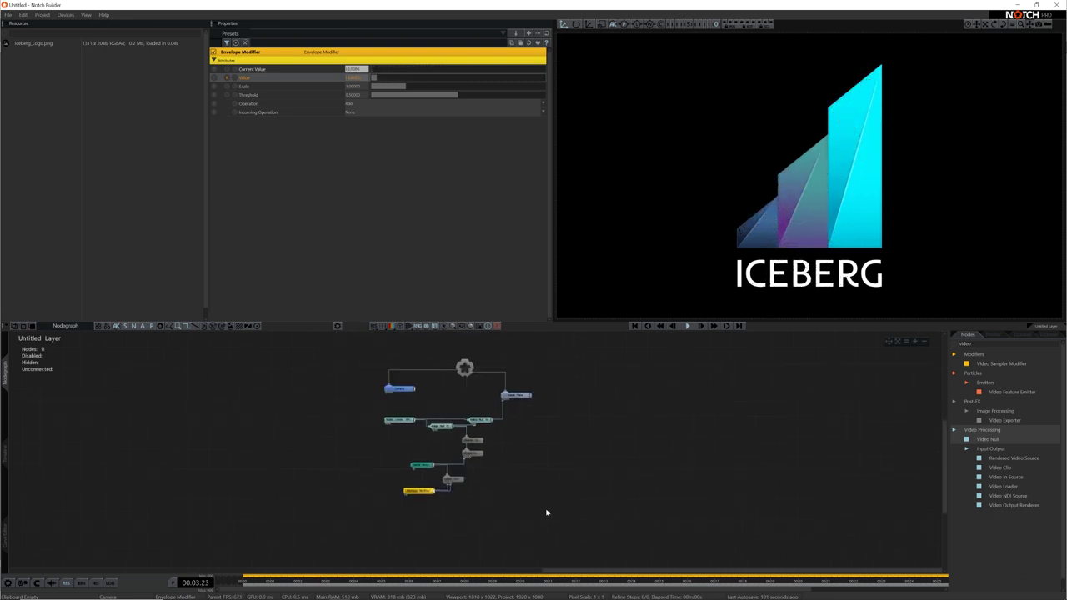
left_click_drag(546, 513, 389, 396)
left_click_drag(520, 404, 500, 424)
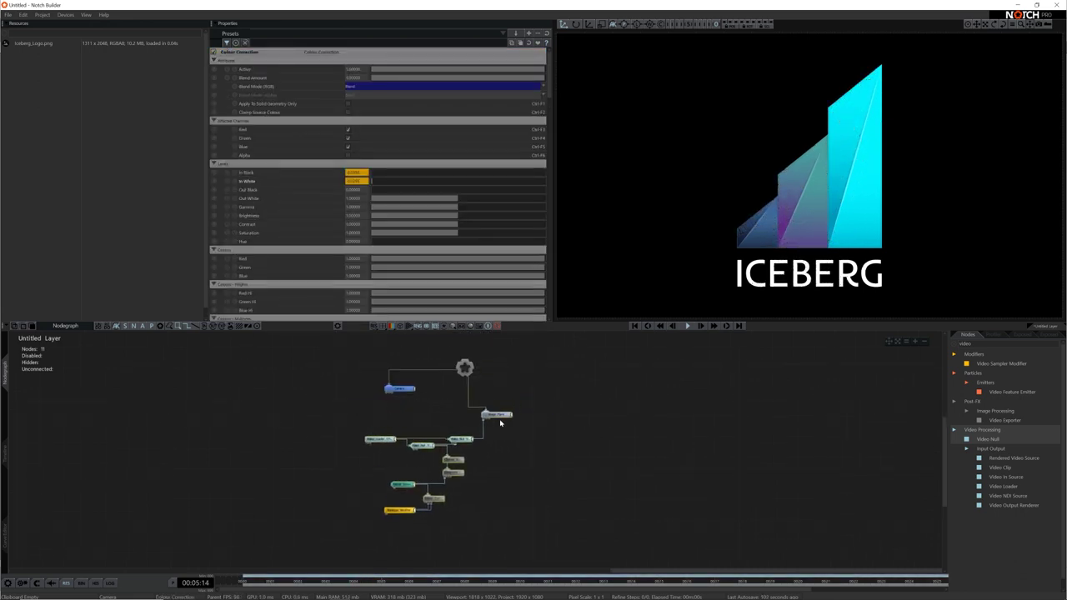
left_click(586, 408)
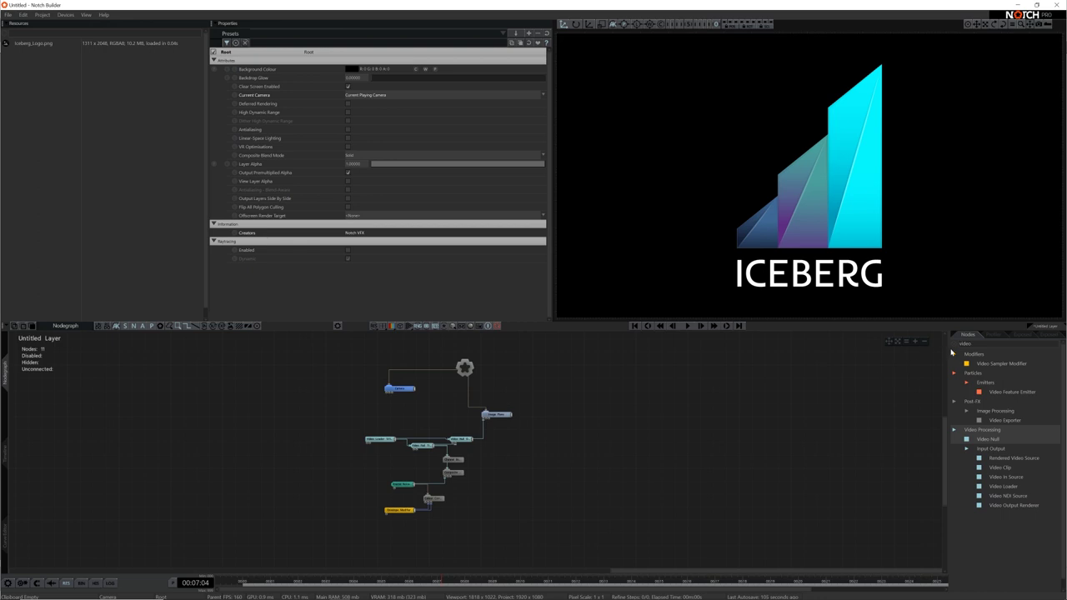
Step: Add a Particle Root beside the logo nodes and connect it to the main Root
type("Parti")
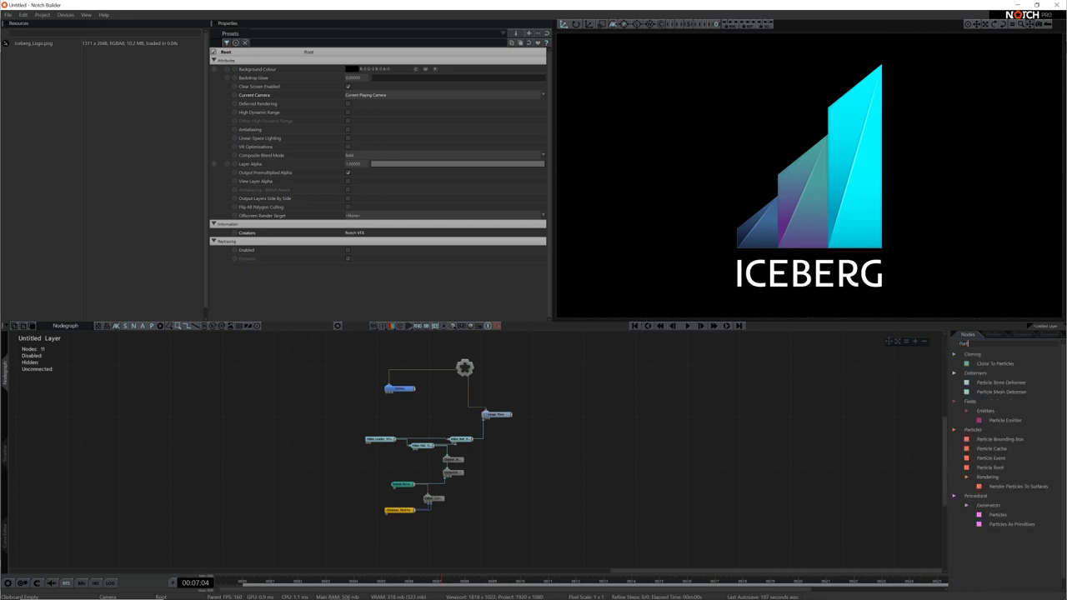
left_click_drag(614, 424, 572, 391)
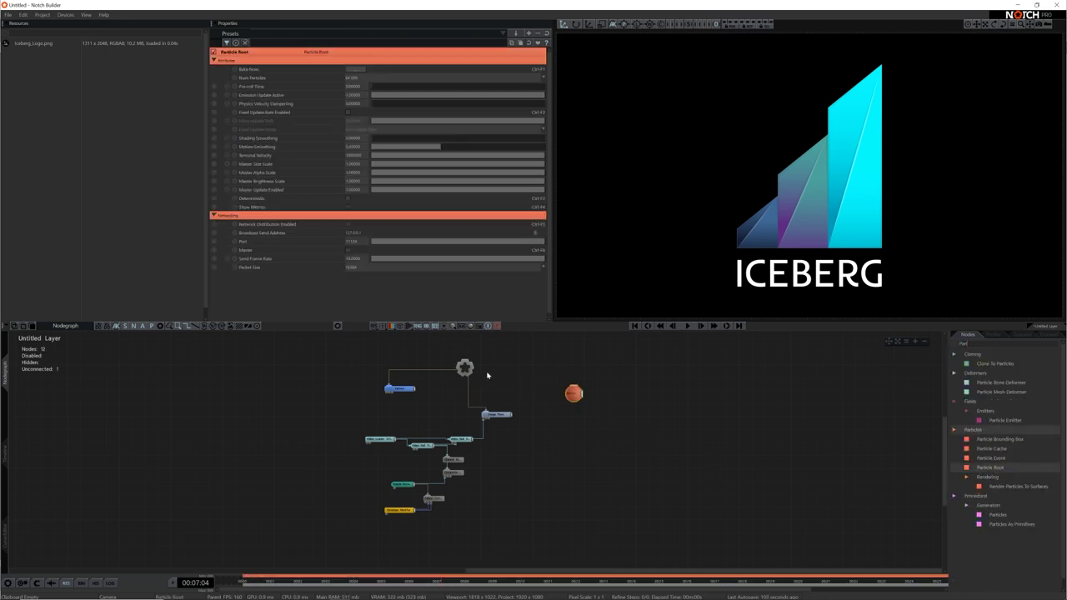
left_click_drag(465, 368, 540, 394)
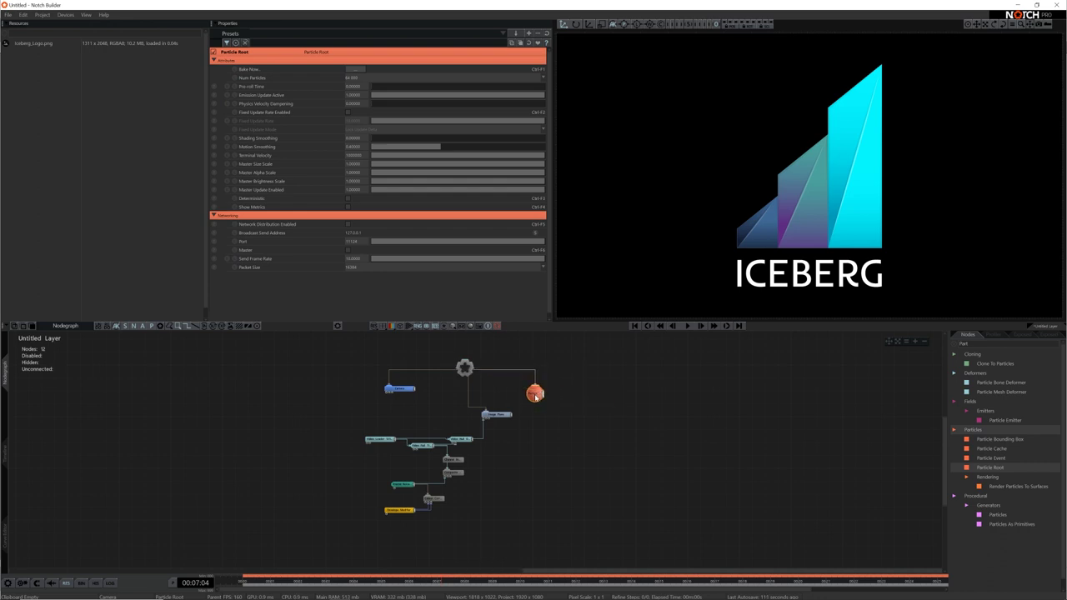
left_click(699, 413)
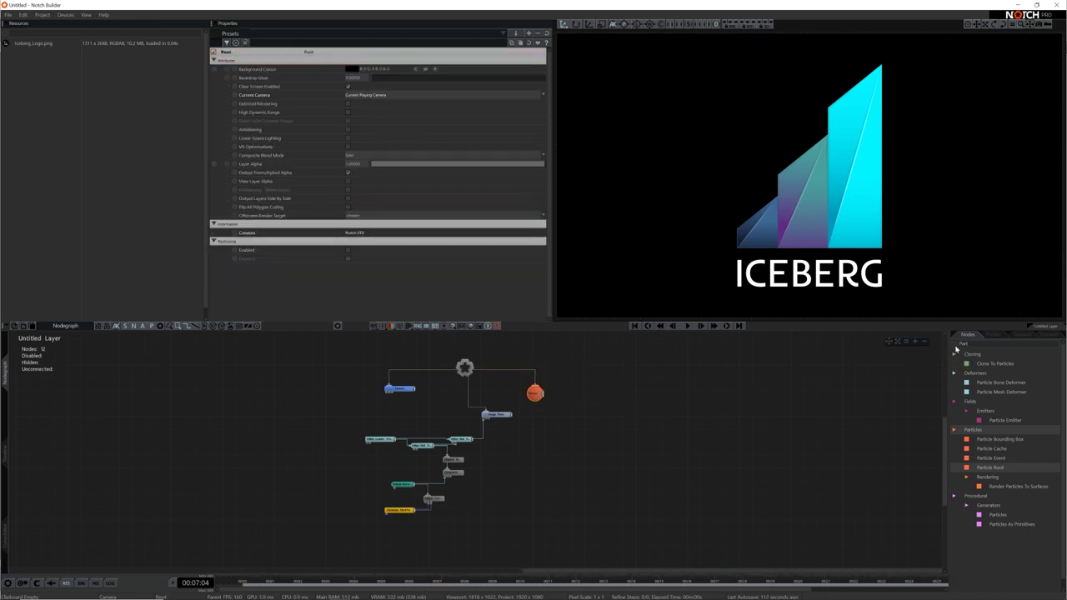
Step: Search the node library for "Image" and add a particle Image Emitter beside the Particle Root
key("BackSpace")
key("BackSpace")
key("BackSpace")
key("BackSpace")
type("Image")
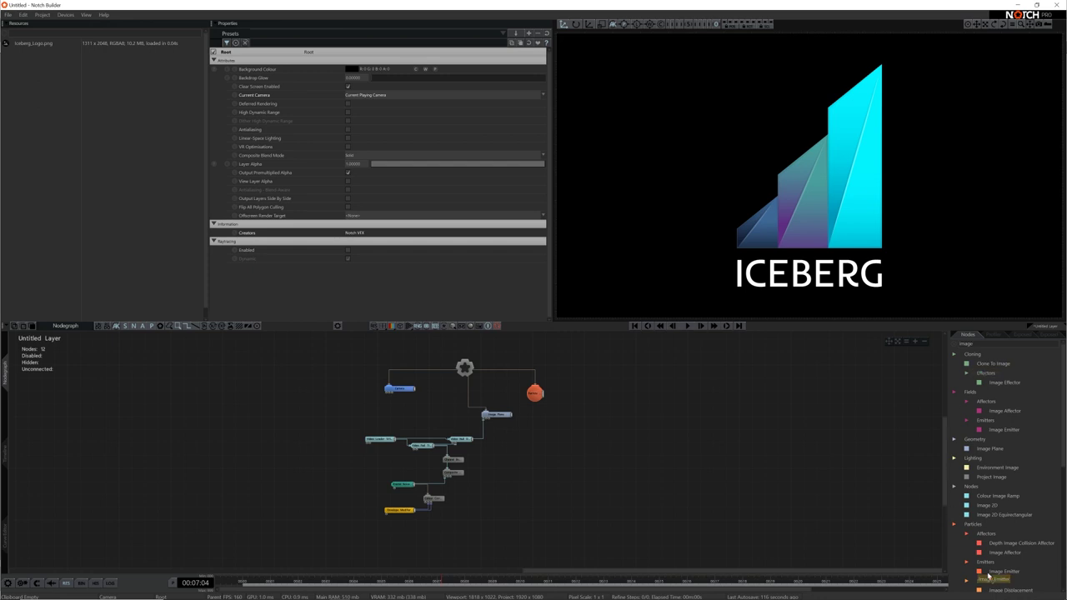
left_click_drag(989, 575, 901, 552)
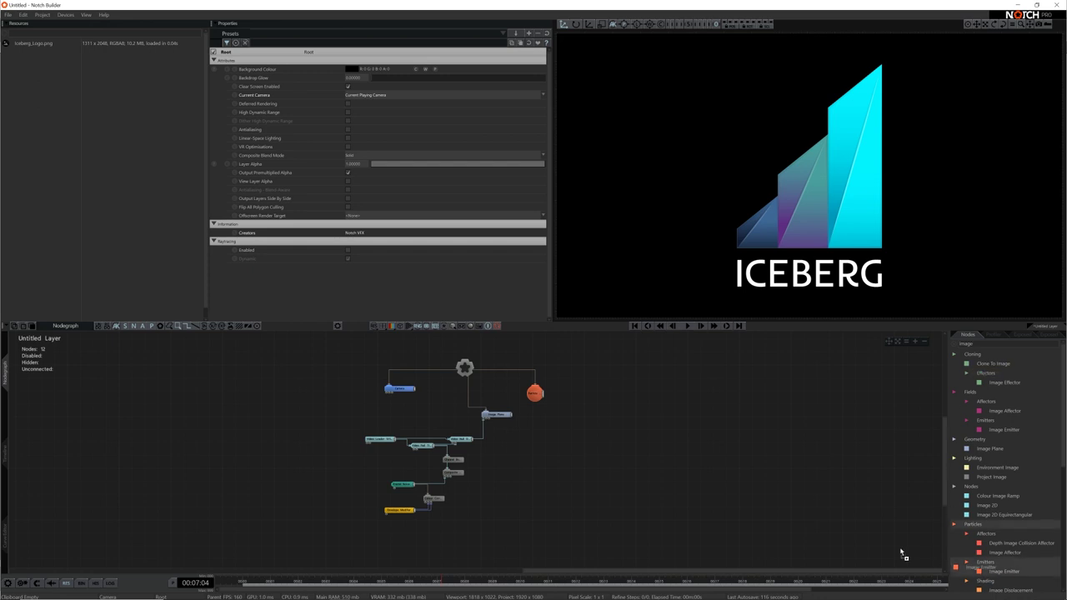
left_click_drag(559, 406, 560, 408)
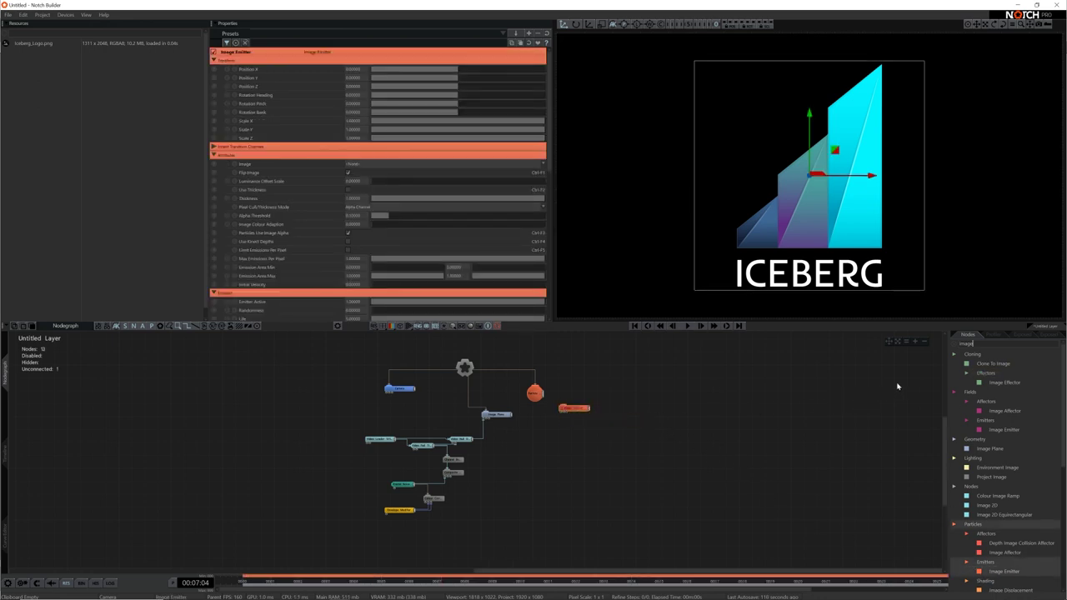
key("Escape")
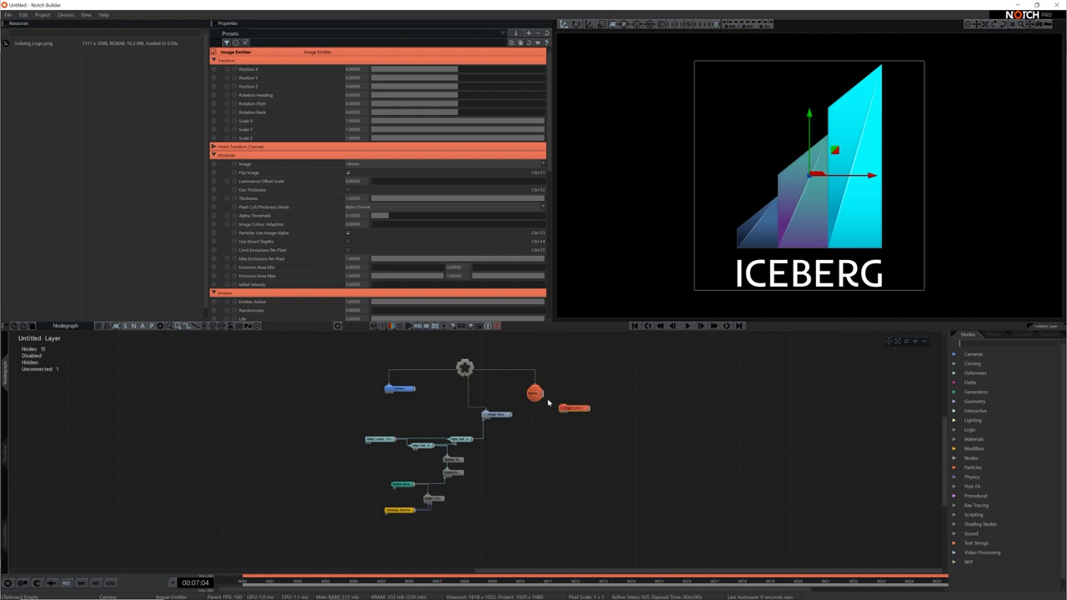
Step: Connect the Image Emitter to the Particle Root, feed it from the Image Plane, and move both particle nodes closer to the logo nodes
left_click(541, 395)
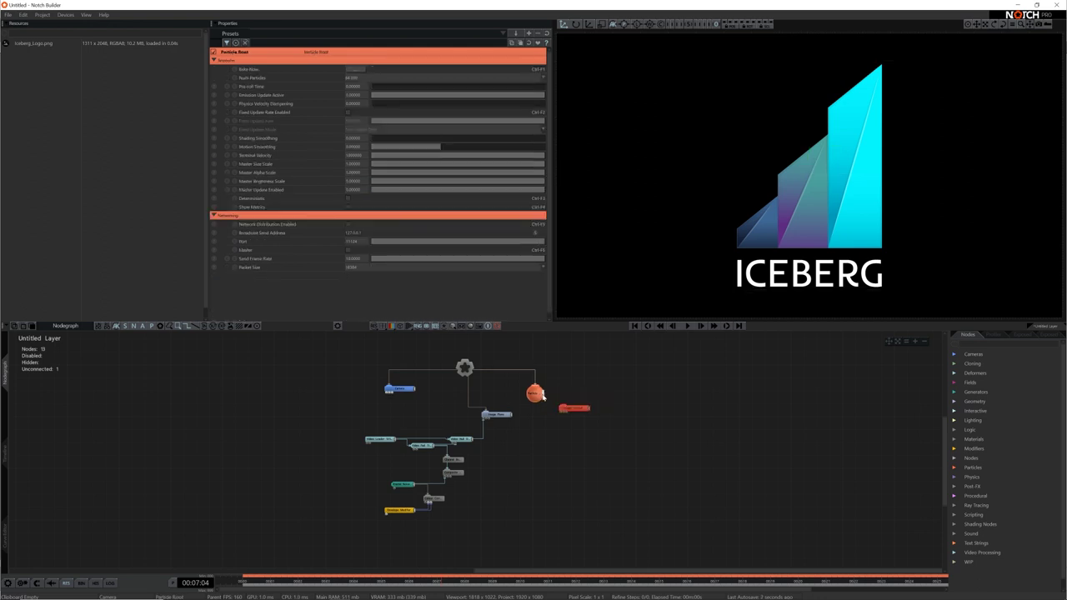
left_click_drag(540, 395, 541, 435)
left_click(621, 426)
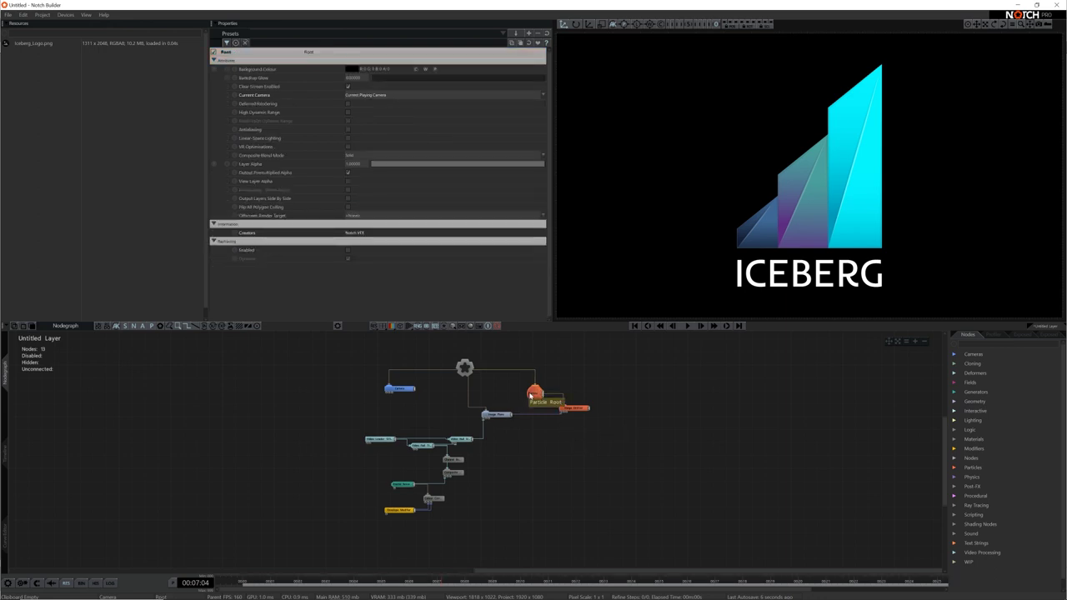
left_click(530, 395)
left_click(561, 403)
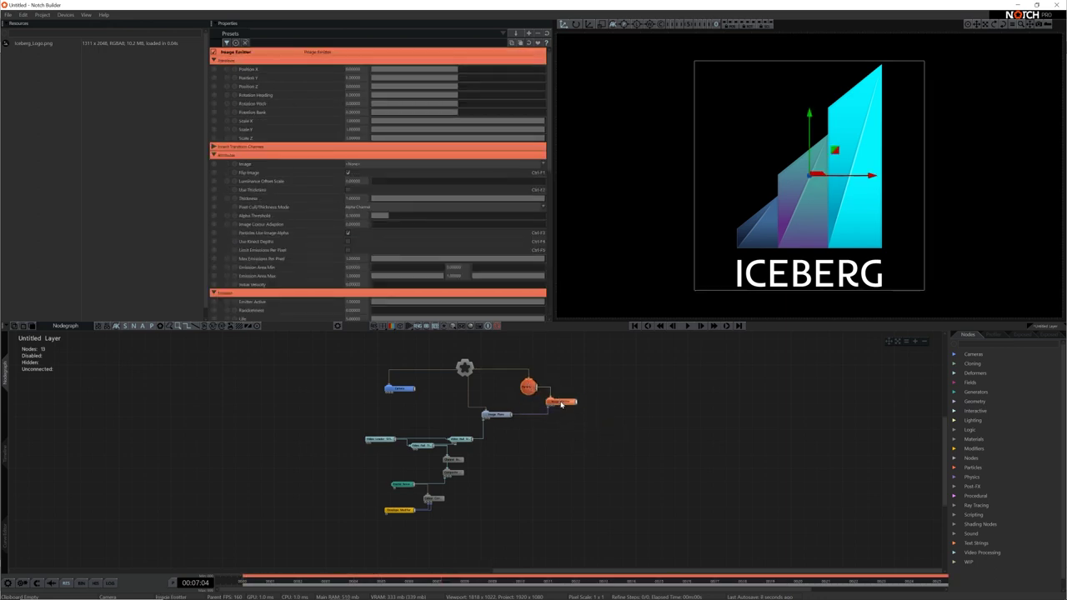
left_click(501, 414)
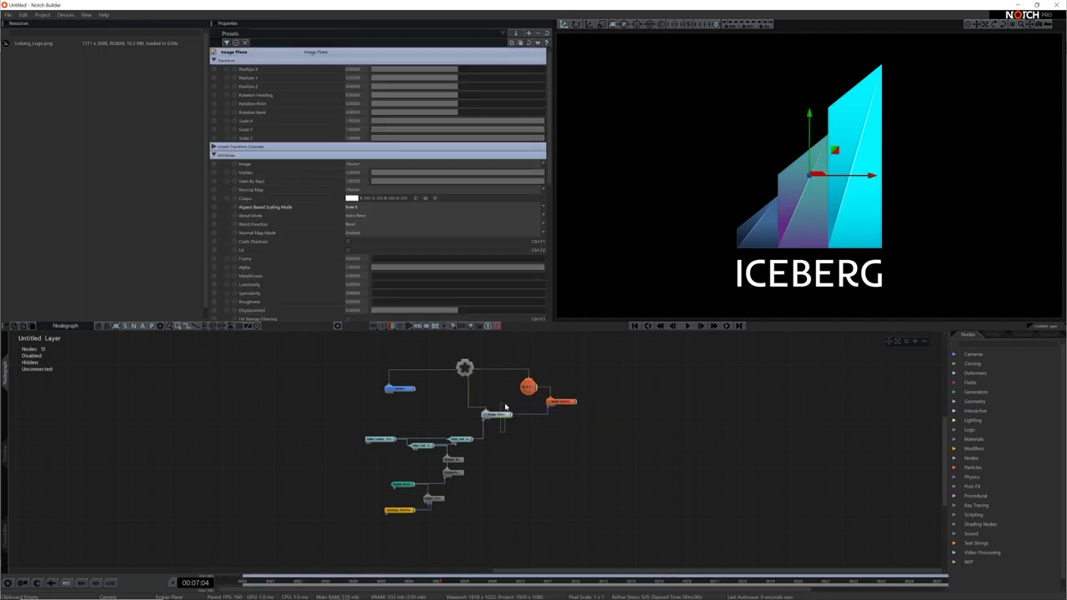
left_click(569, 437)
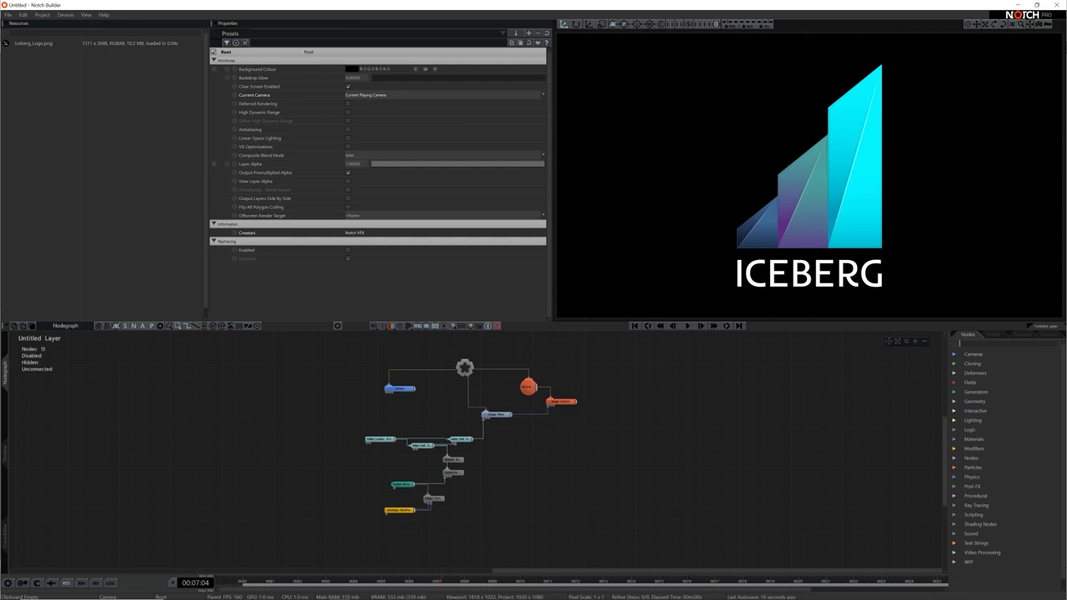
Step: Add a Point Renderer node beside the Image Emitter and connect it to the Particle Root
type("point")
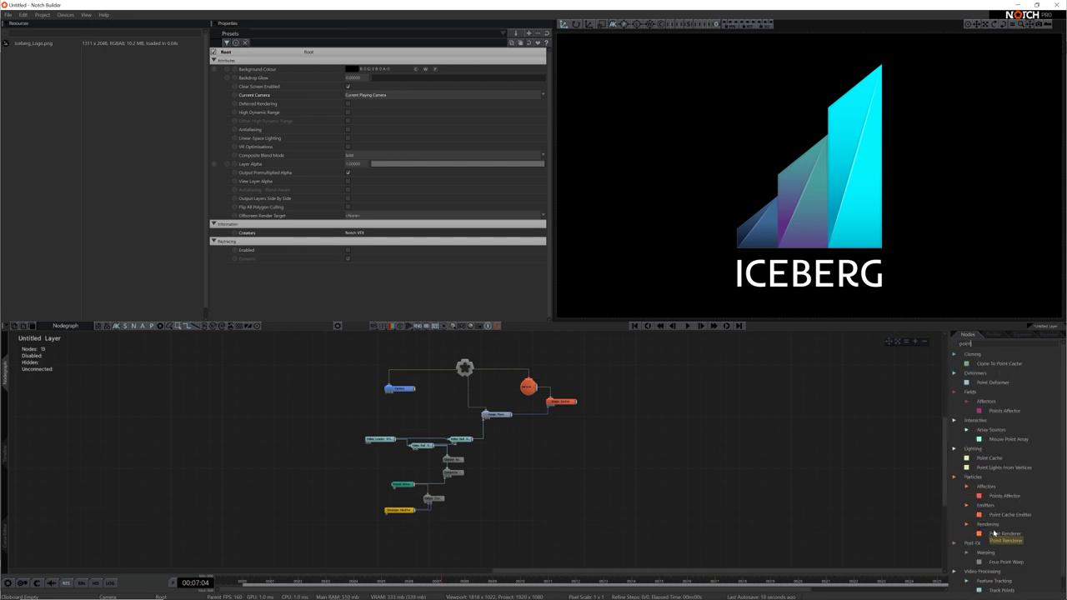
left_click_drag(1005, 533, 607, 444)
left_click_drag(593, 404, 594, 403)
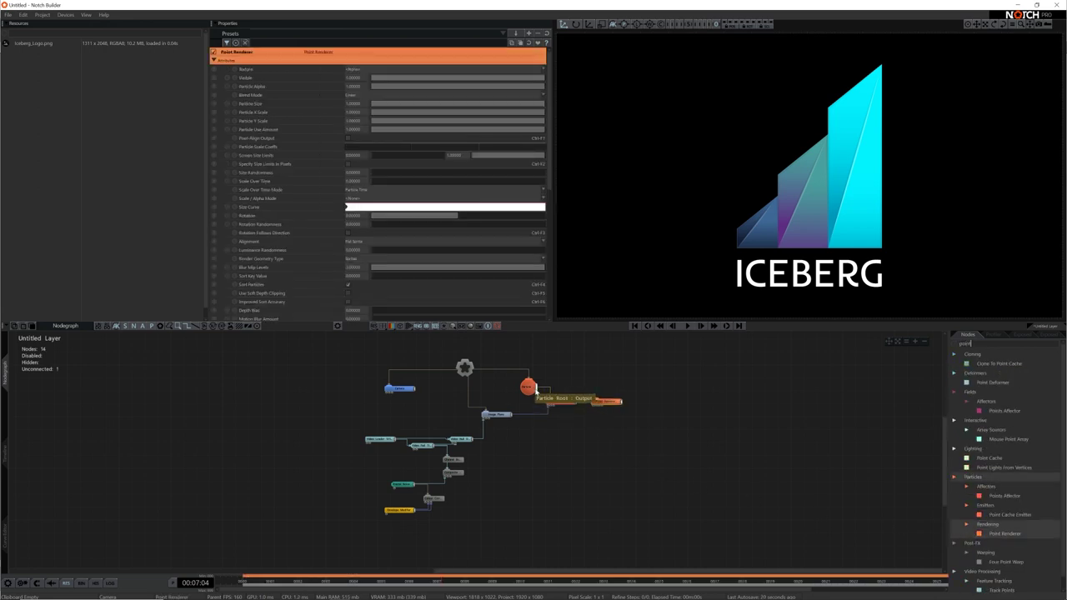
left_click(564, 400)
left_click(614, 440)
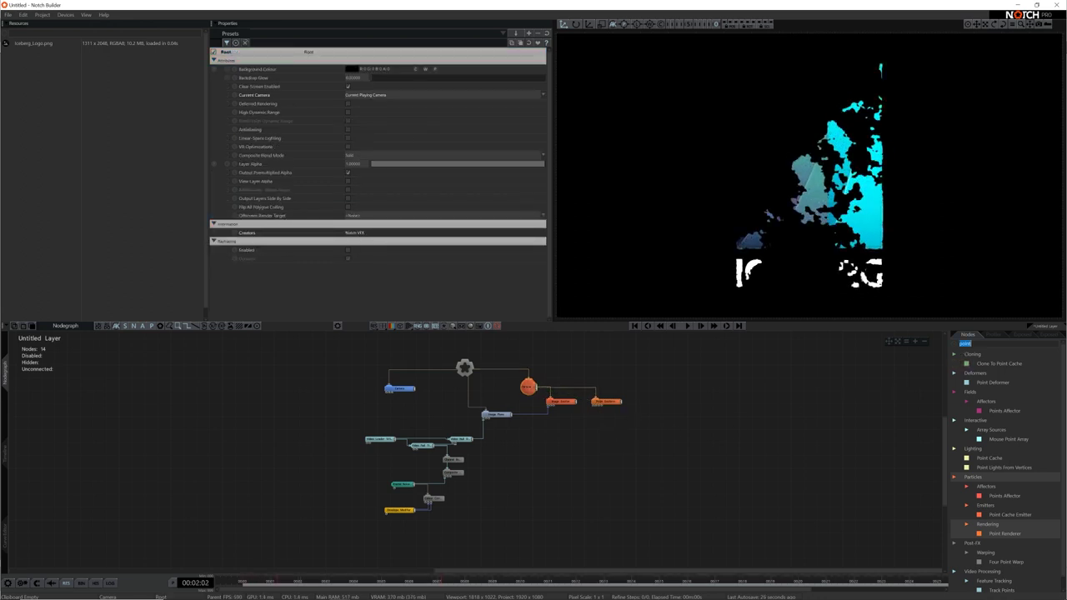
Step: Add a particle Turbulence Affector beside the Point Renderer and connect it to the Particle Root
type("turb")
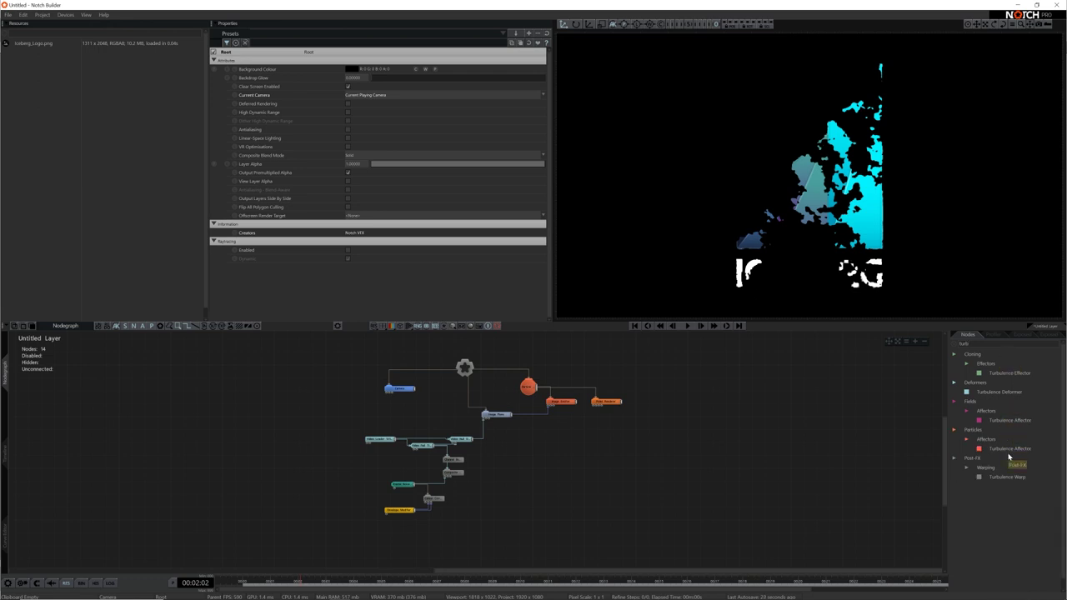
left_click_drag(1009, 450, 922, 472)
left_click_drag(646, 408, 644, 407)
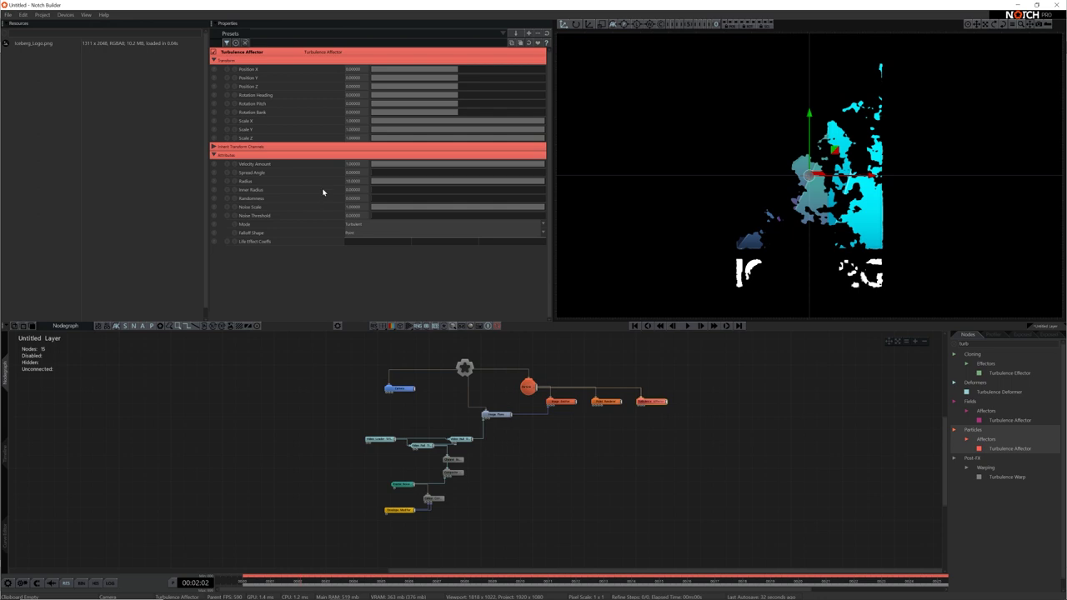
Step: Set the Turbulence Affector's Mode to Directional Velocity and rotate its heading and pitch so it points toward the logo's upper right
left_click(352, 226)
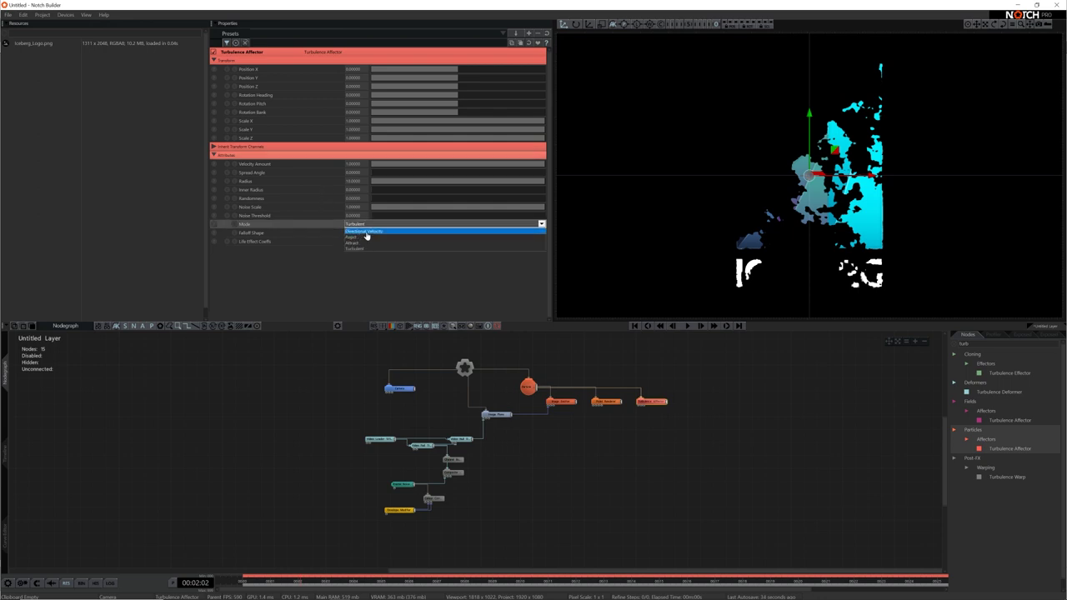
left_click(364, 243)
left_click_drag(457, 106, 436, 124)
left_click(606, 402)
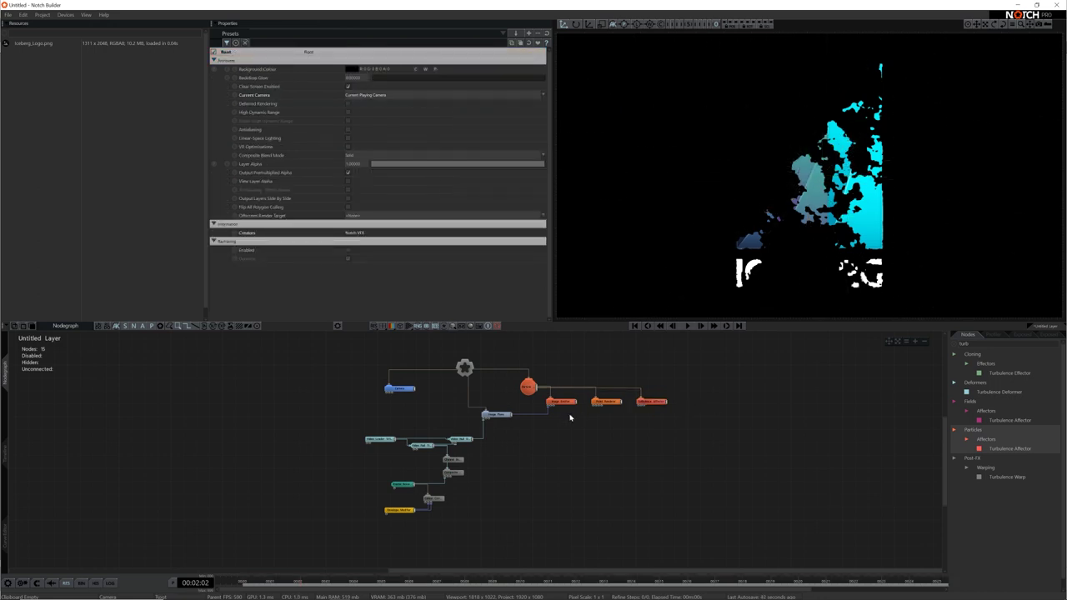
Step: Change the Turbulence Affector's Velocity Amount and keep its node lined up beside the Point Renderer
left_click(562, 402)
left_click_drag(651, 401, 645, 381)
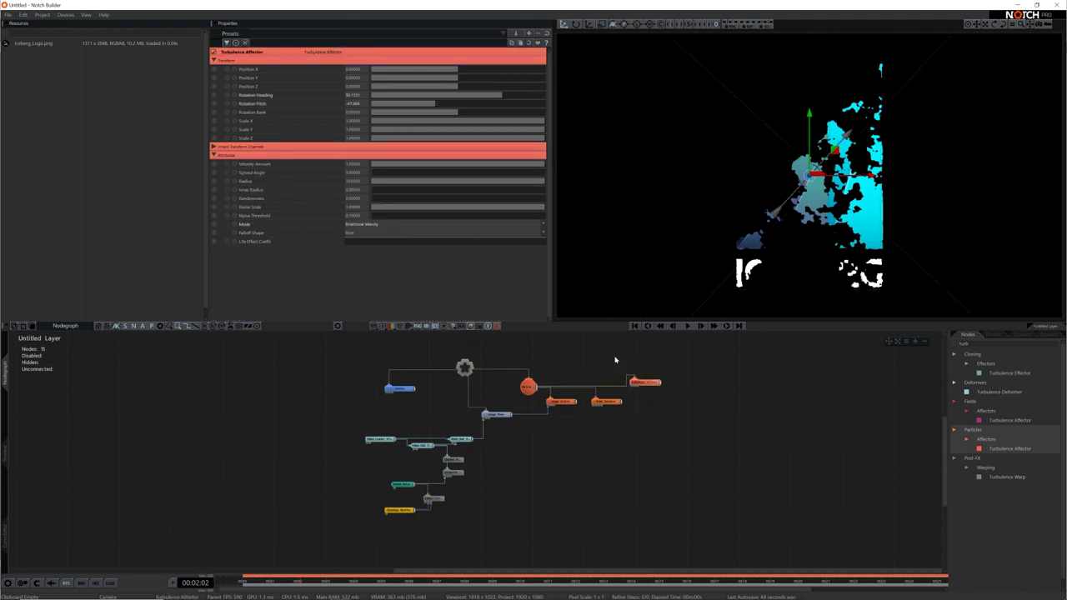
double_click(353, 163)
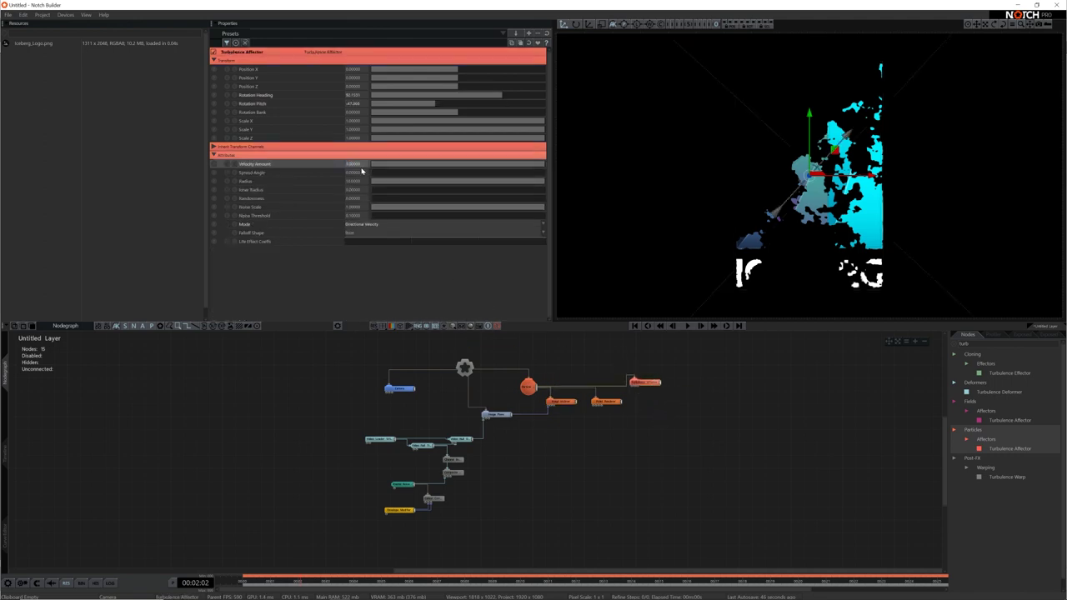
left_click_drag(645, 384, 651, 403)
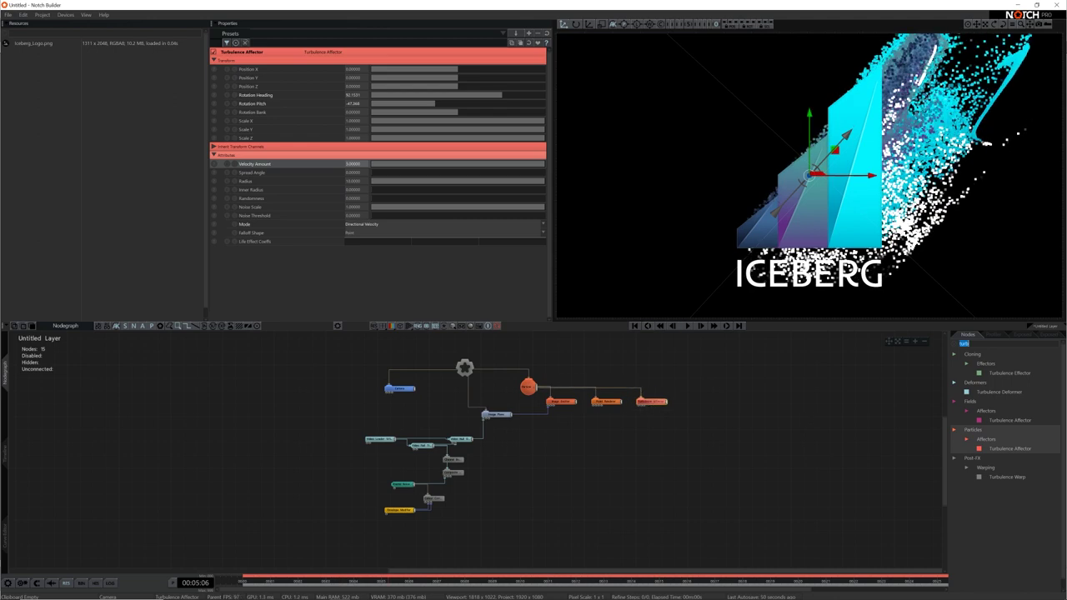
Step: Add a Curl Noise Fluid Affector below the Turbulence Affector under the Particle Root and lower its Curl Noise Amount to about 5
type("curl")
left_click_drag(1029, 417, 645, 417)
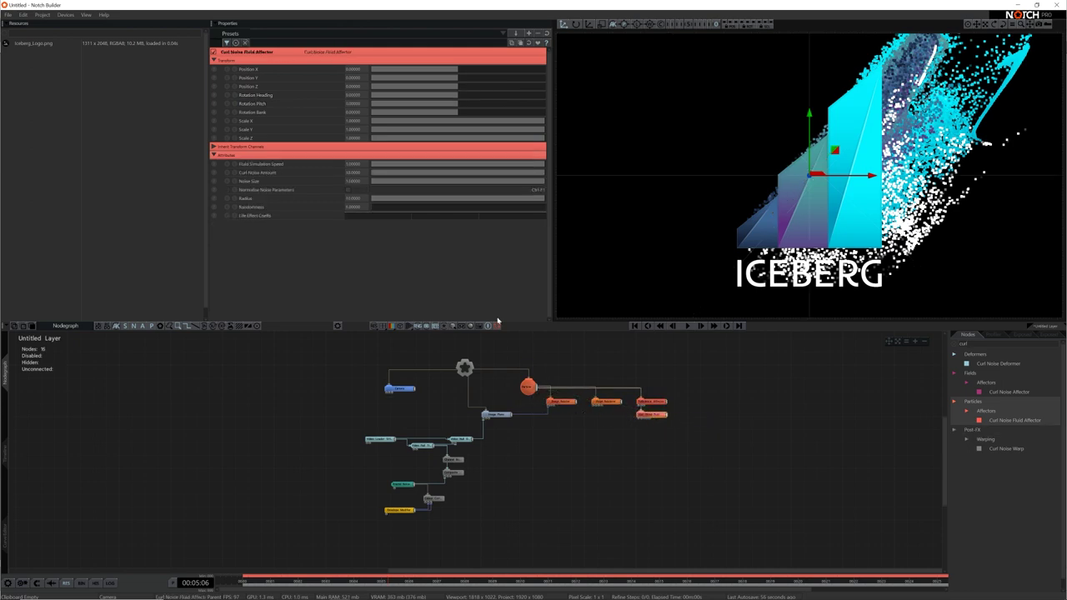
left_click(442, 172)
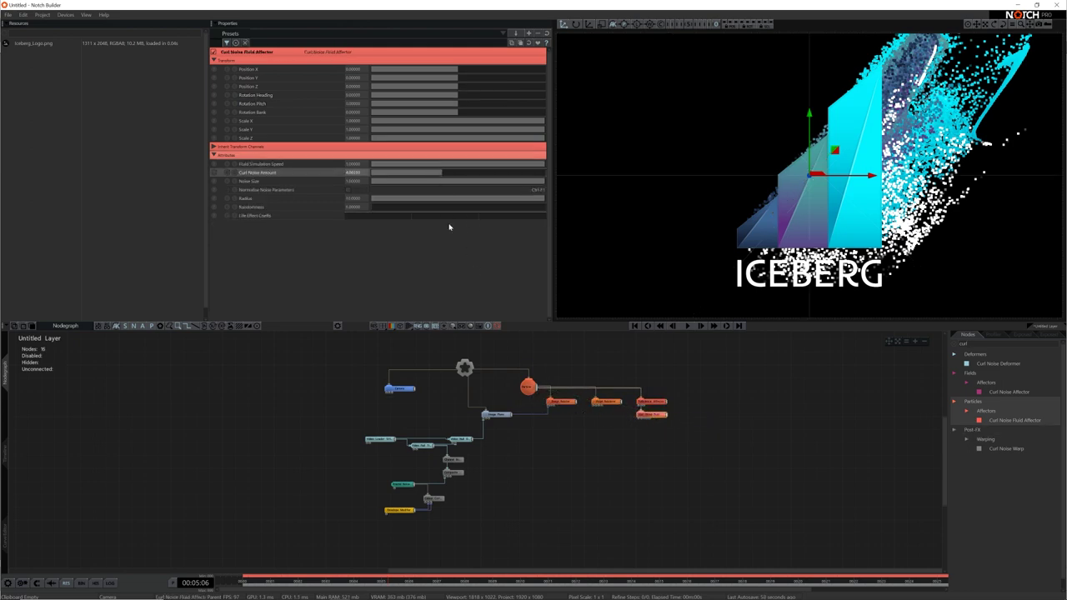
left_click(413, 172)
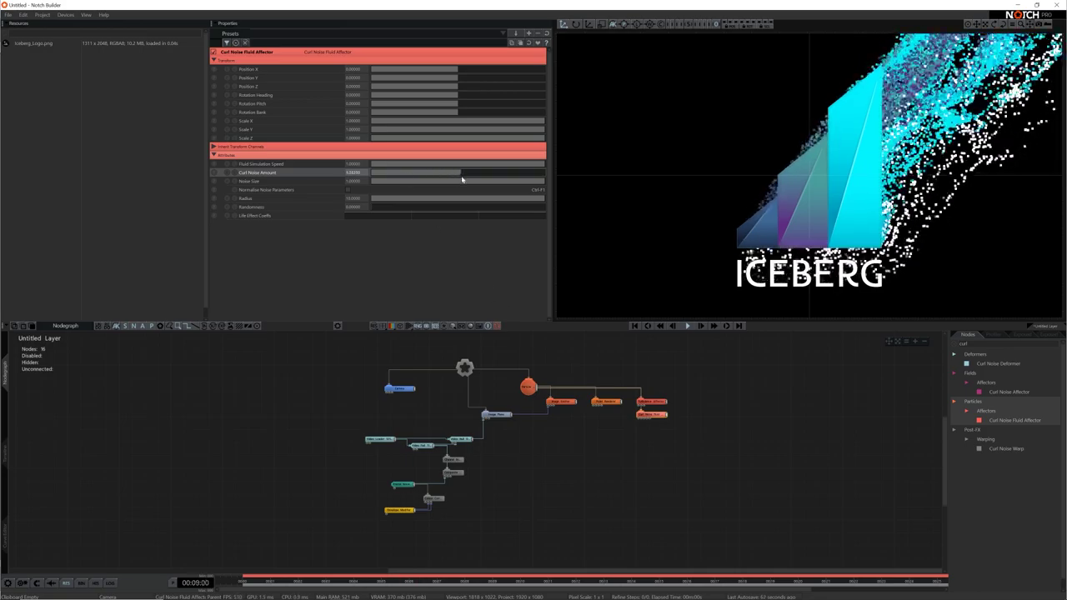
Step: Shorten the Image Emitter's particle Life to about 0.72
left_click(563, 429)
left_click(464, 368)
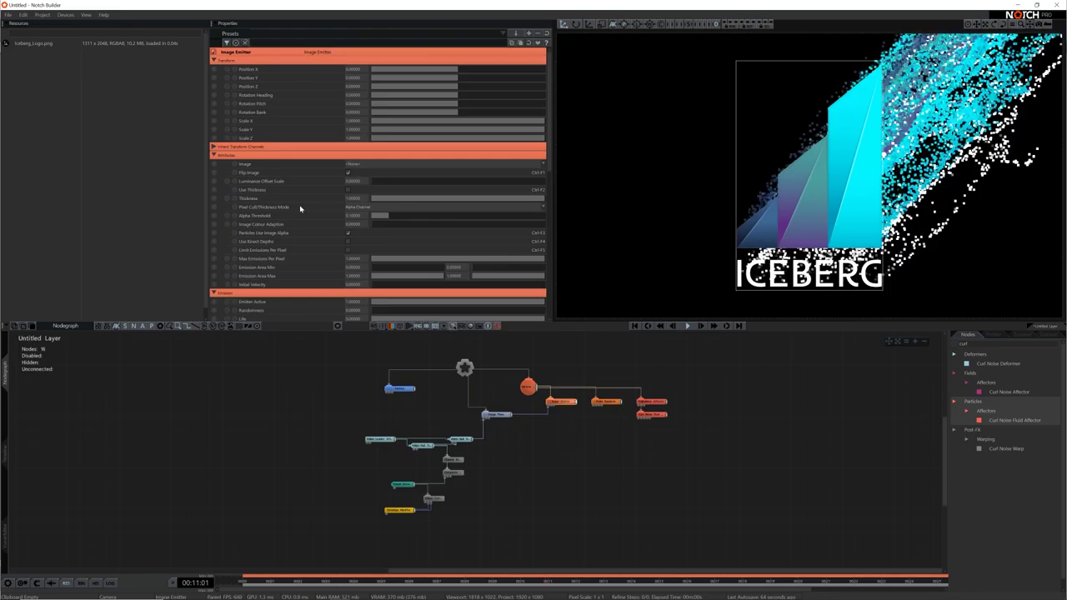
scroll(291, 205, "down", 5)
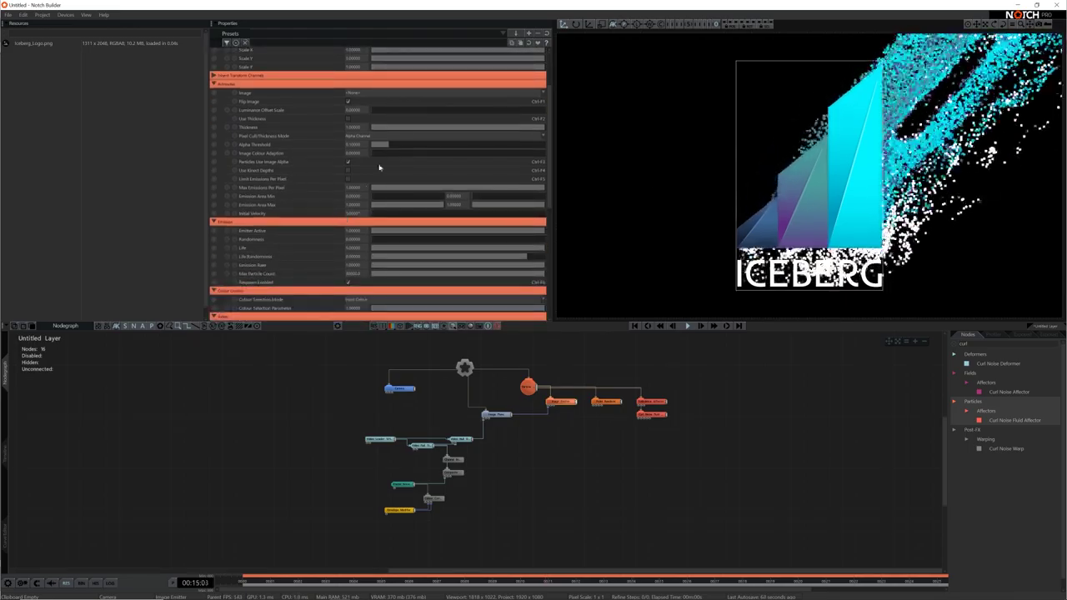
left_click_drag(389, 246, 397, 248)
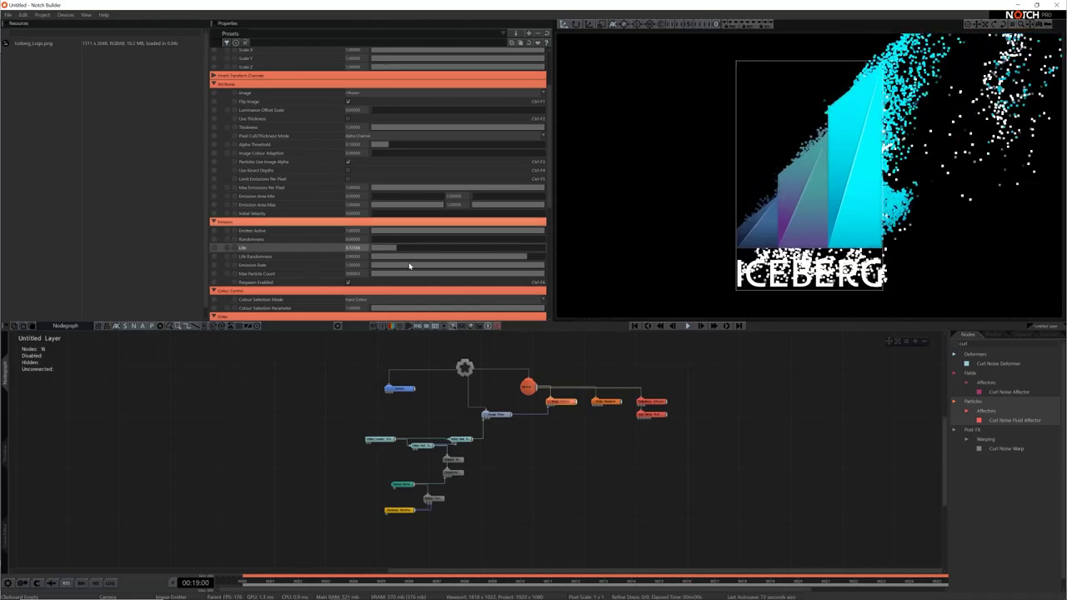
Step: Set the Particle Root's Num Particles to 500 000
left_click(527, 389)
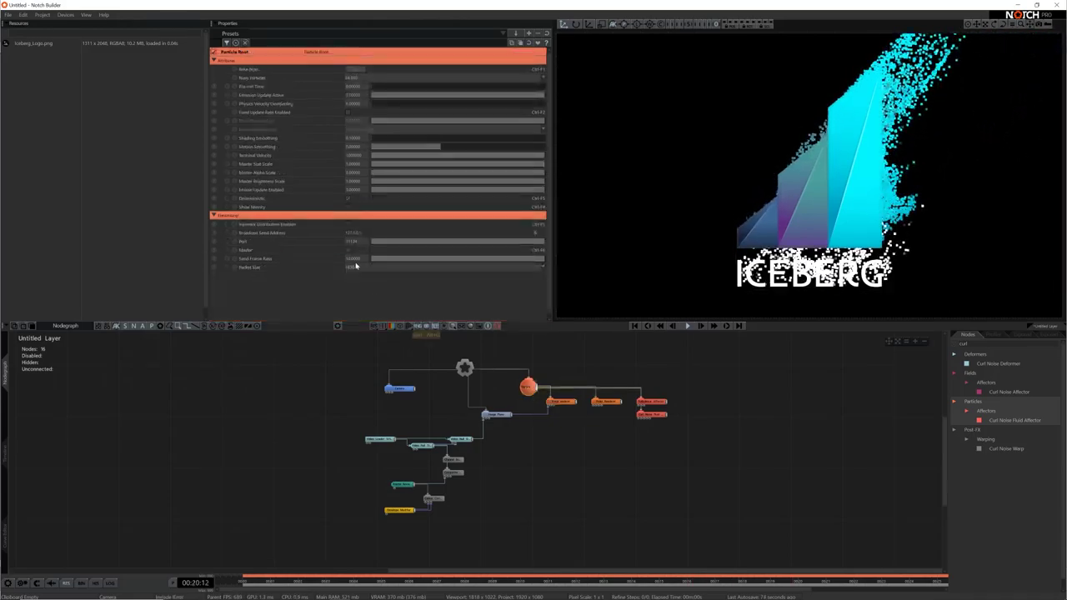
left_click(374, 80)
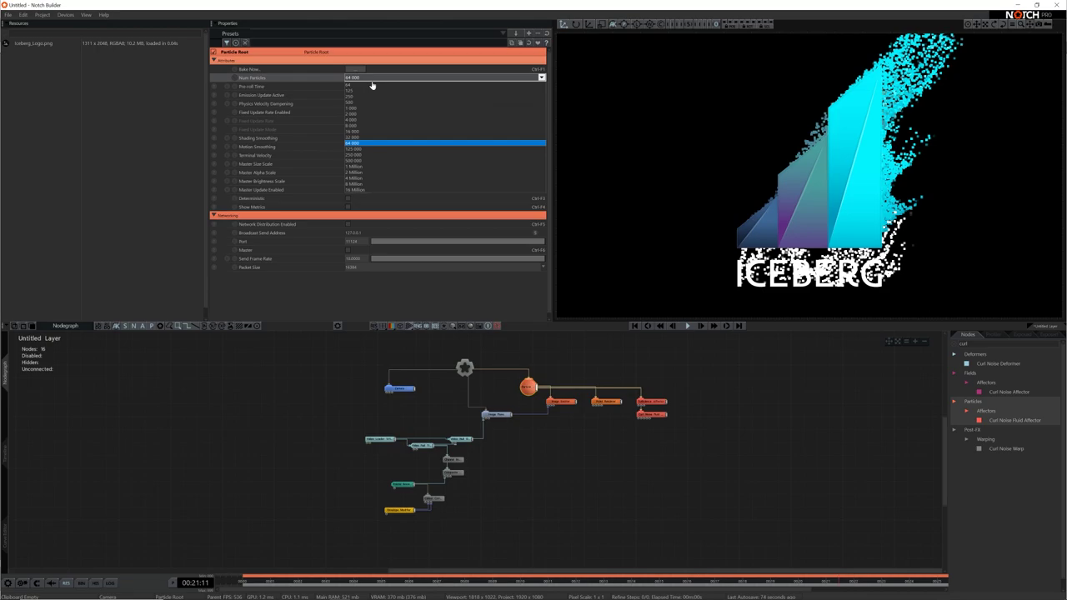
left_click(370, 163)
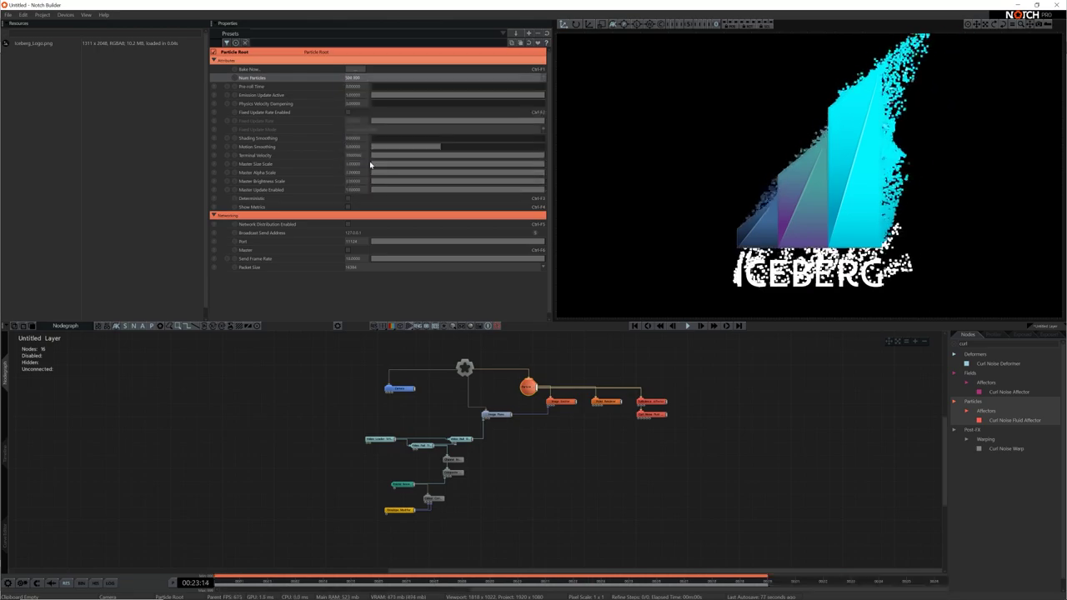
Step: Set the Image Emitter's Max Particle Count to 500000
left_click(560, 400)
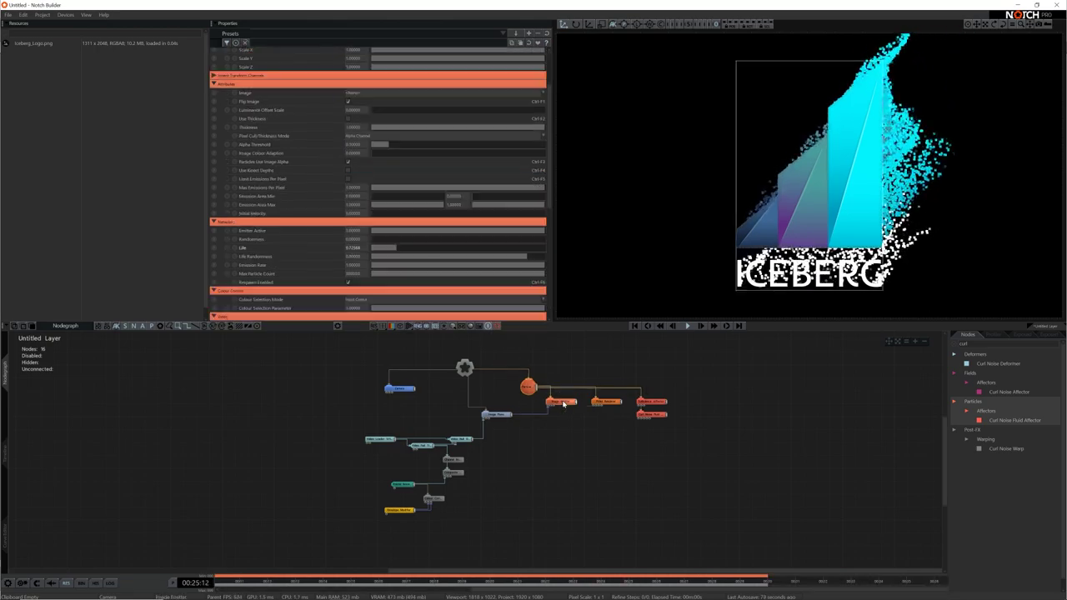
double_click(354, 273)
type("50")
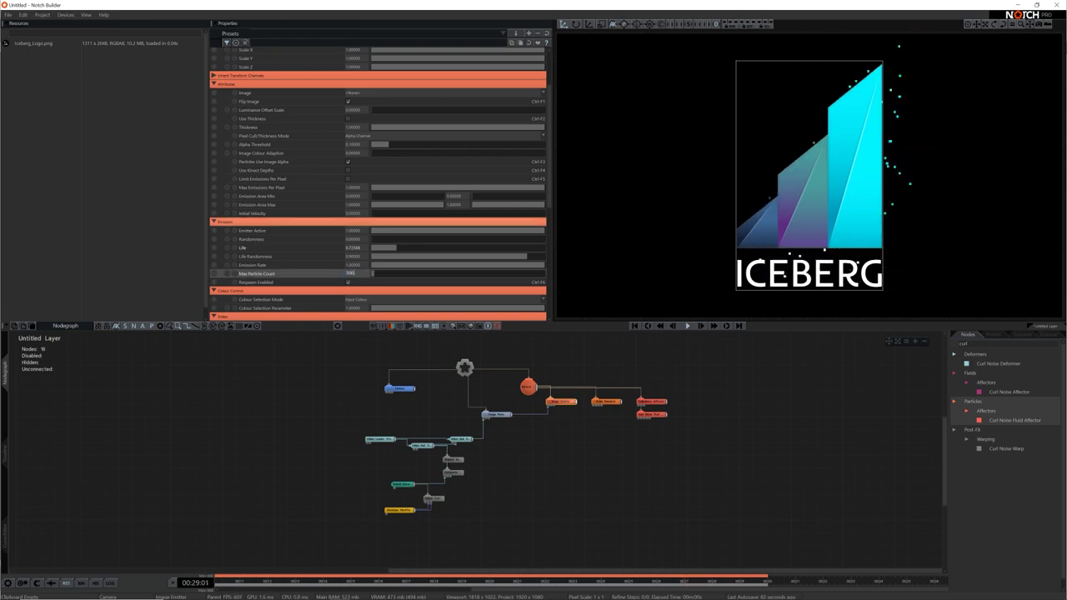
type("0000")
key("Return")
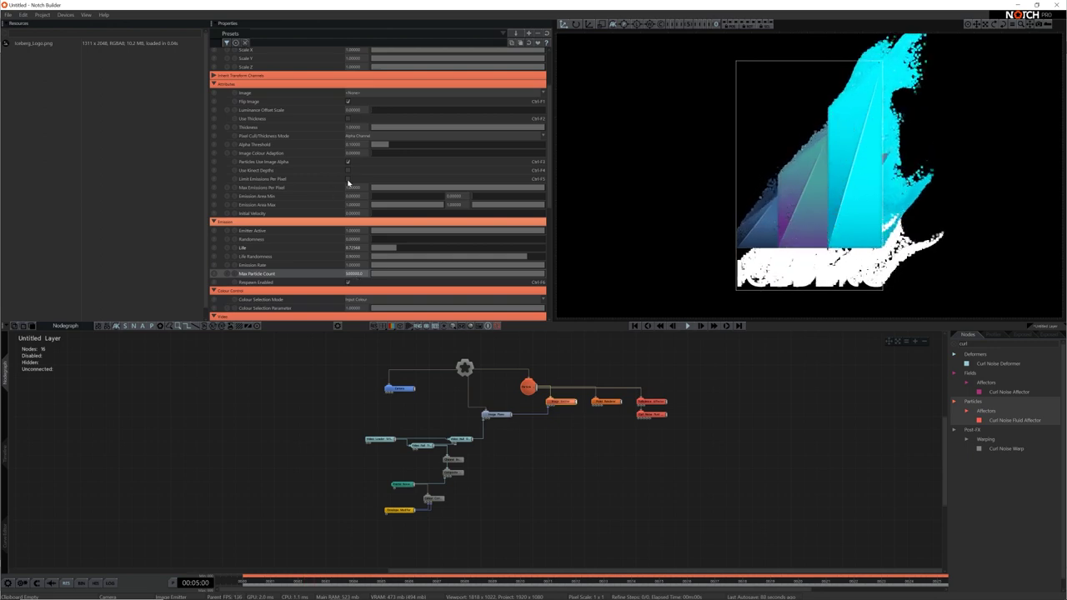
Step: Enable Limit Emissions Per Pixel on the Image Emitter and check the particles together with the Image Plane
left_click(349, 180)
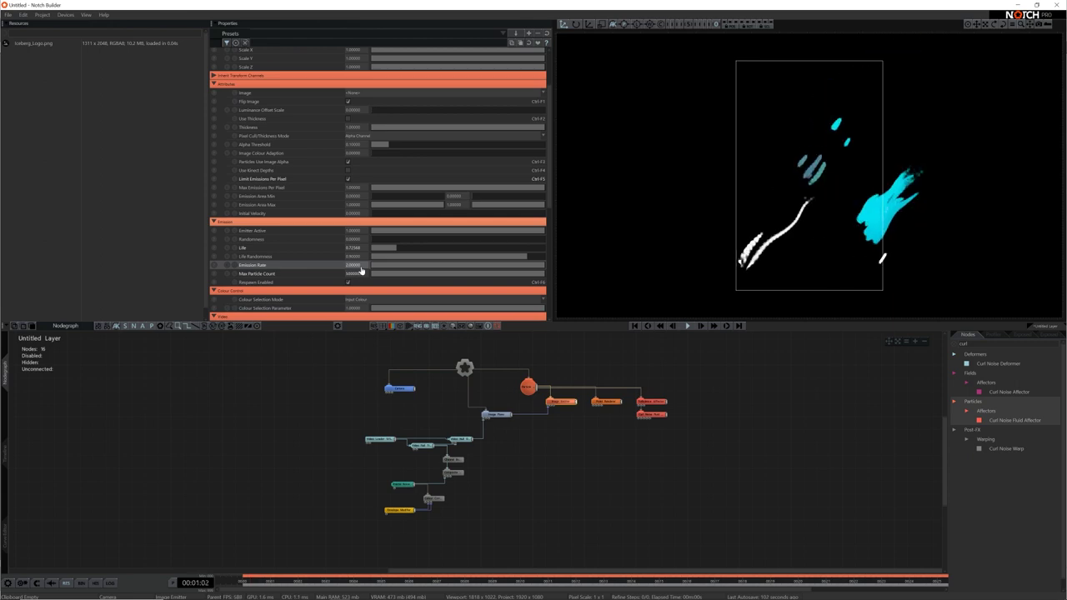
mouse_move(496, 415)
left_mouse_down()
mouse_move(497, 385)
mouse_move(496, 414)
left_mouse_up()
left_click(499, 402)
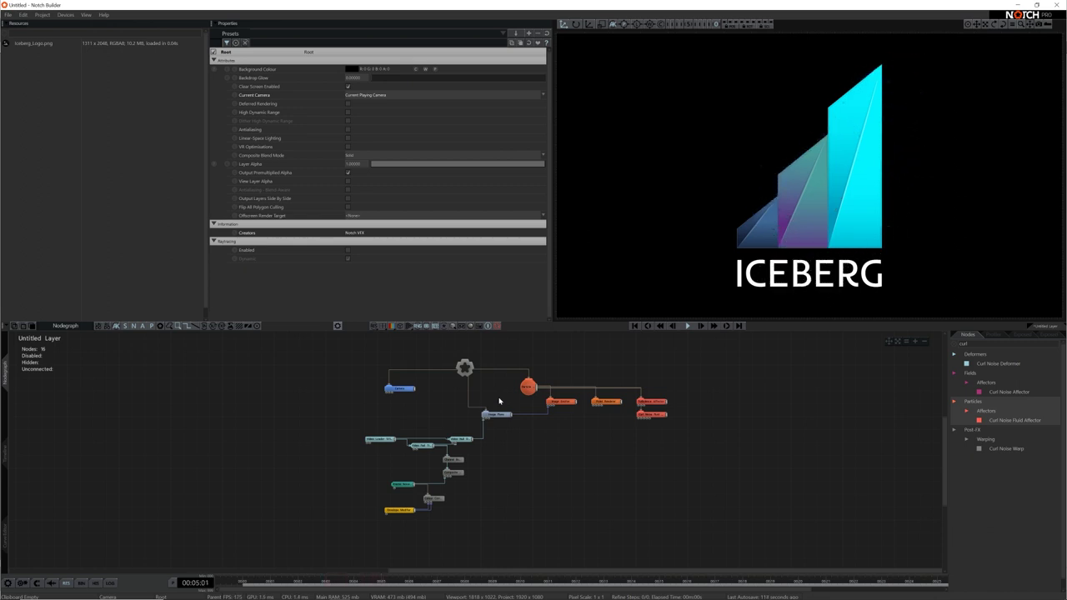
Step: Lower the Fade In Time in the Image Emitter's material settings
left_click(565, 403)
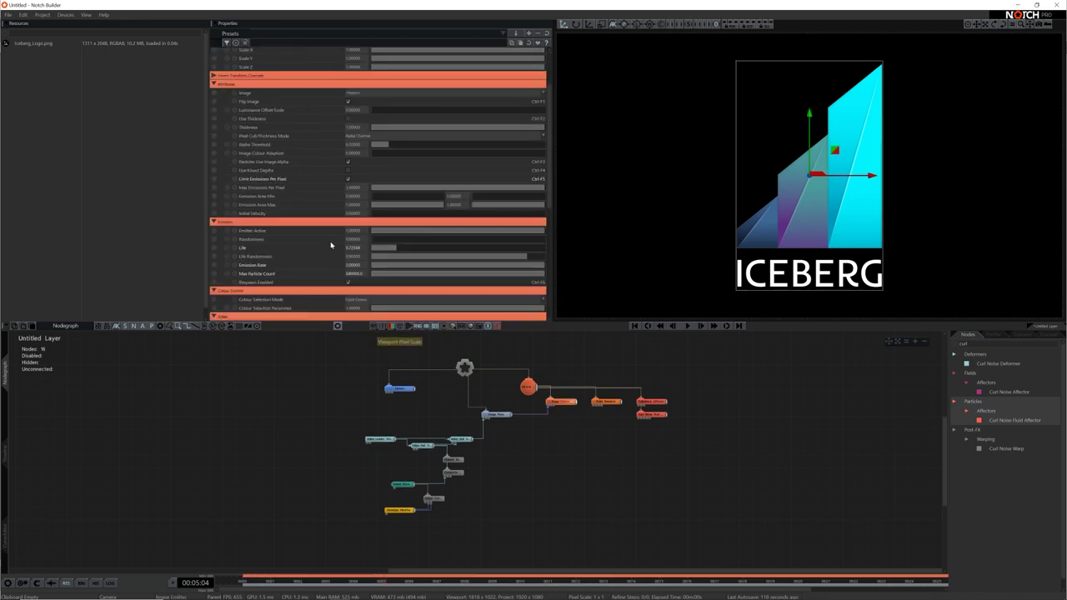
scroll(350, 250, "down", 5)
left_click_drag(373, 285, 370, 286)
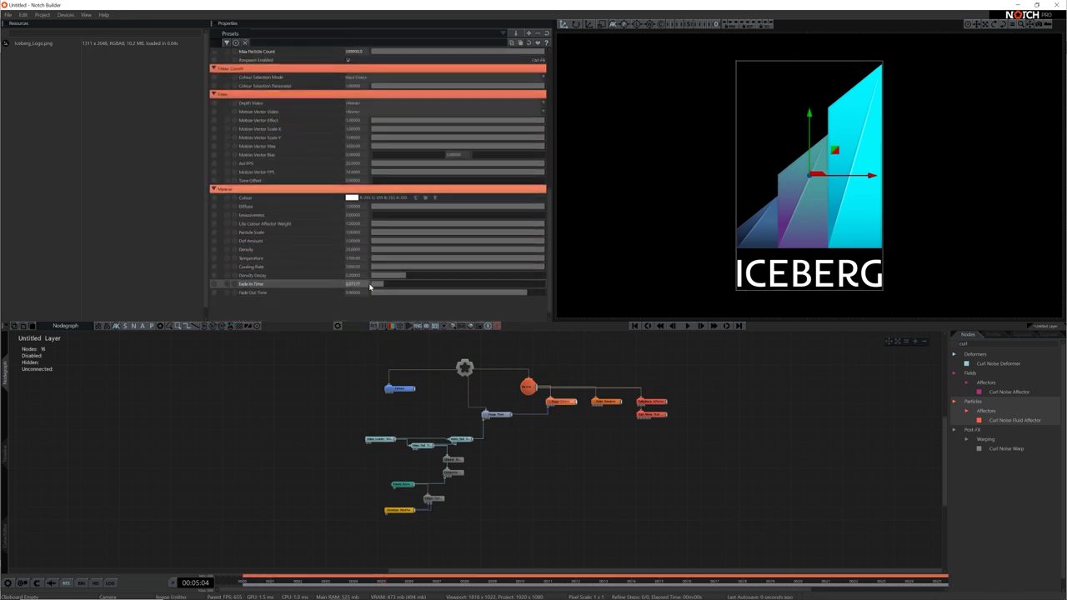
Step: Lower the Fade Out Time in the Image Emitter's material settings to about 0.47 and play the animation
left_click_drag(506, 296, 476, 298)
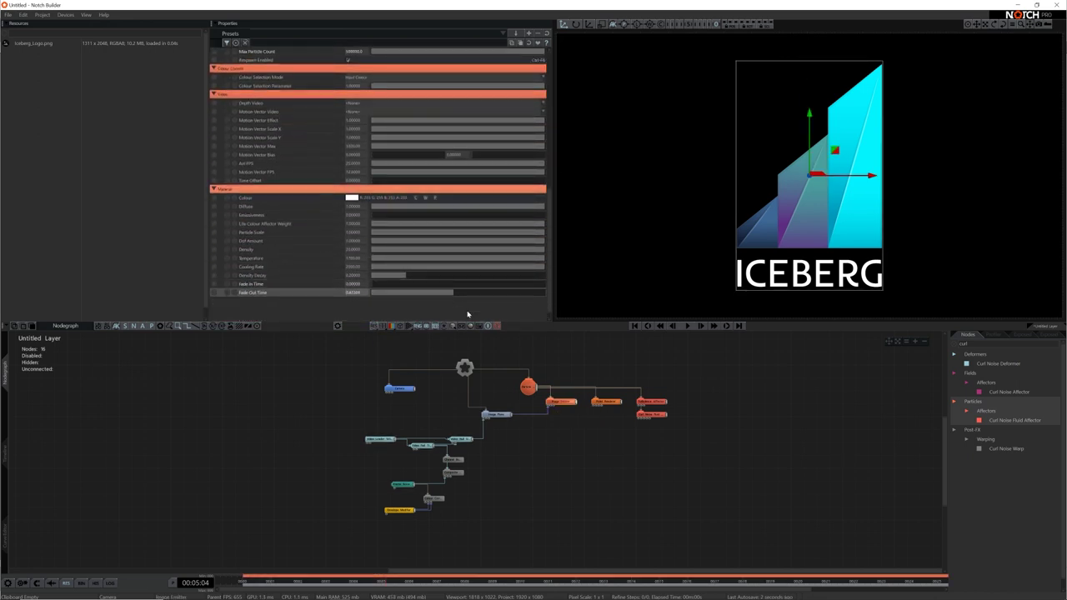
key("space")
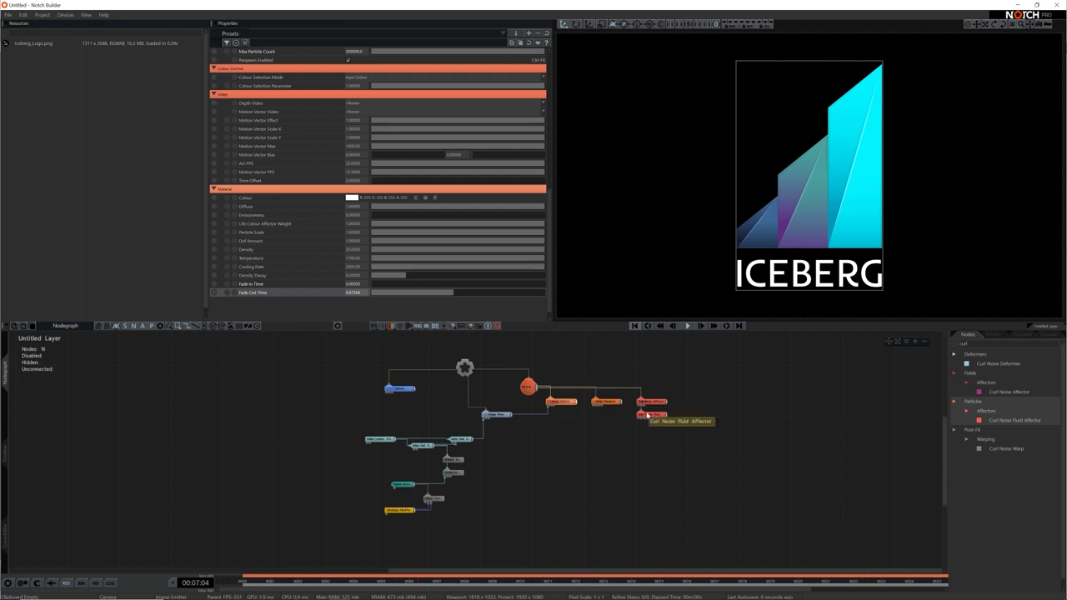
Step: Set the Point Renderer's Particle Size to 0.5 and its Size Randomness to about 0.59
left_click(606, 400)
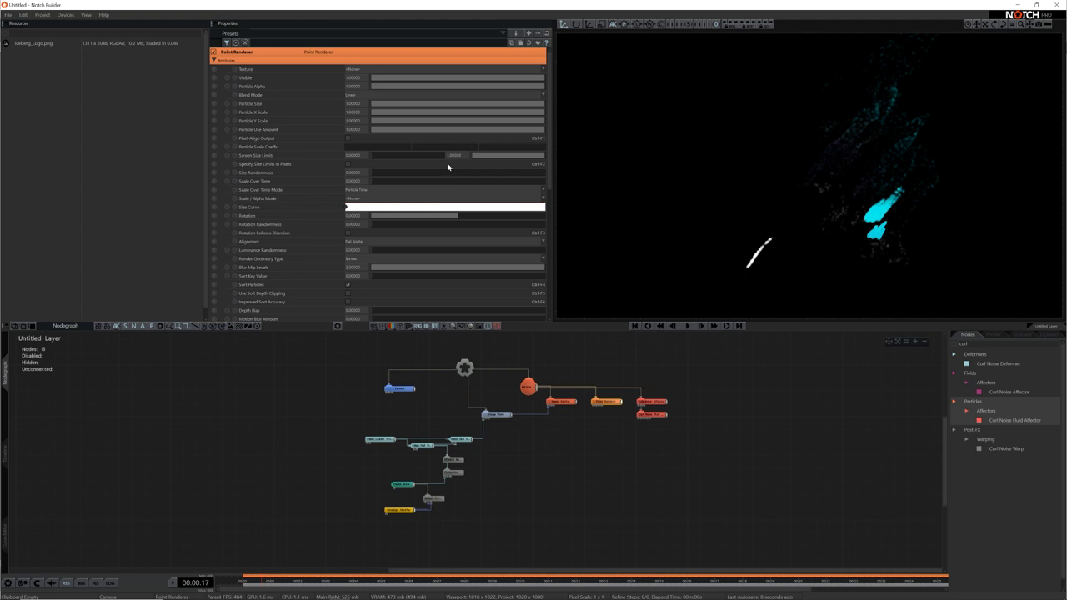
double_click(362, 106)
type("5")
key("Return")
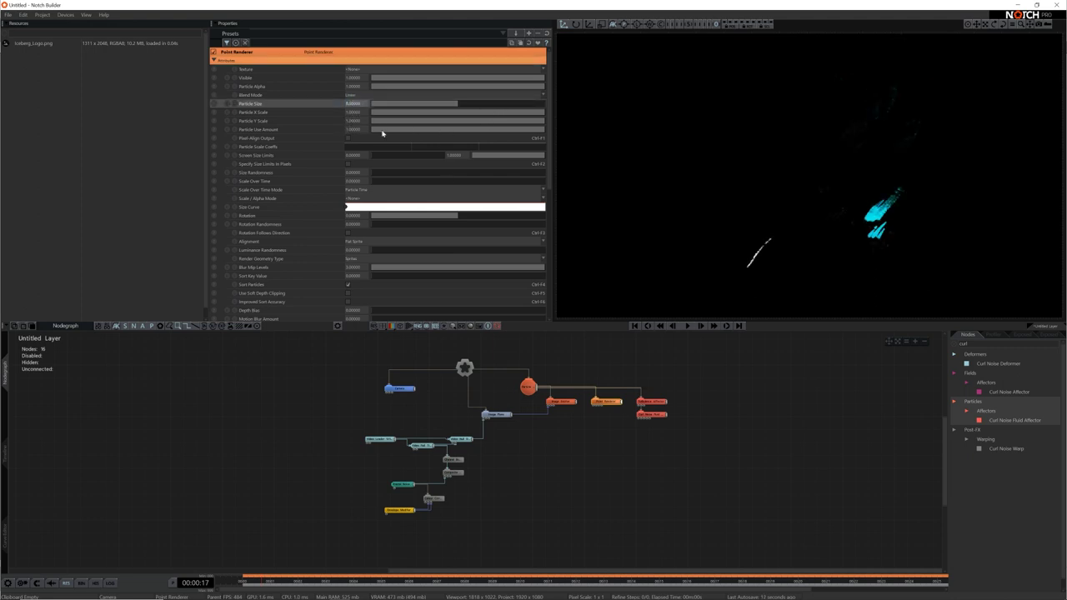
left_click(473, 173)
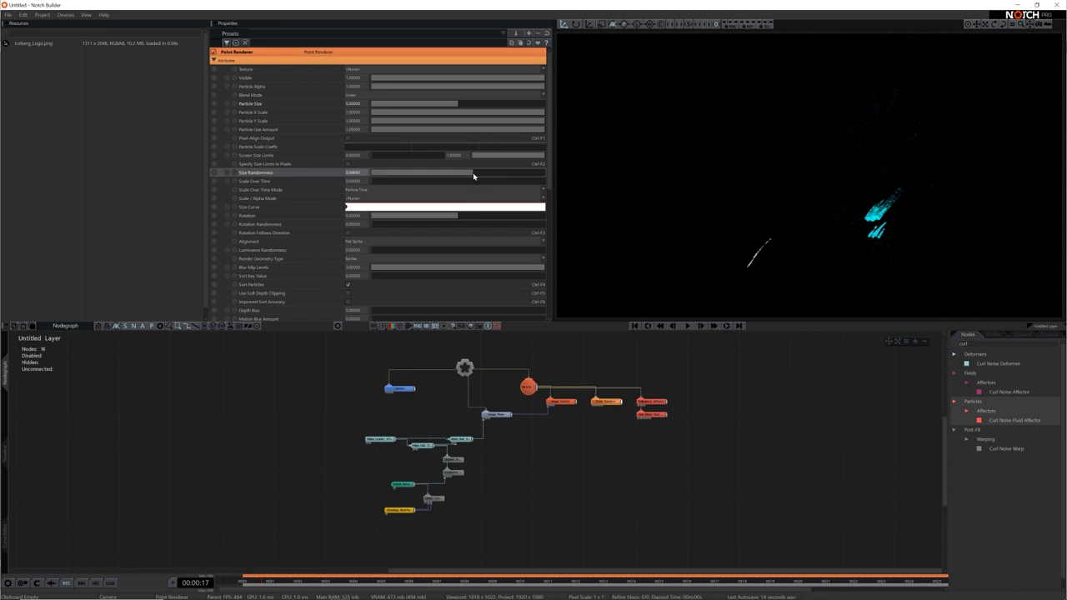
left_click(731, 380)
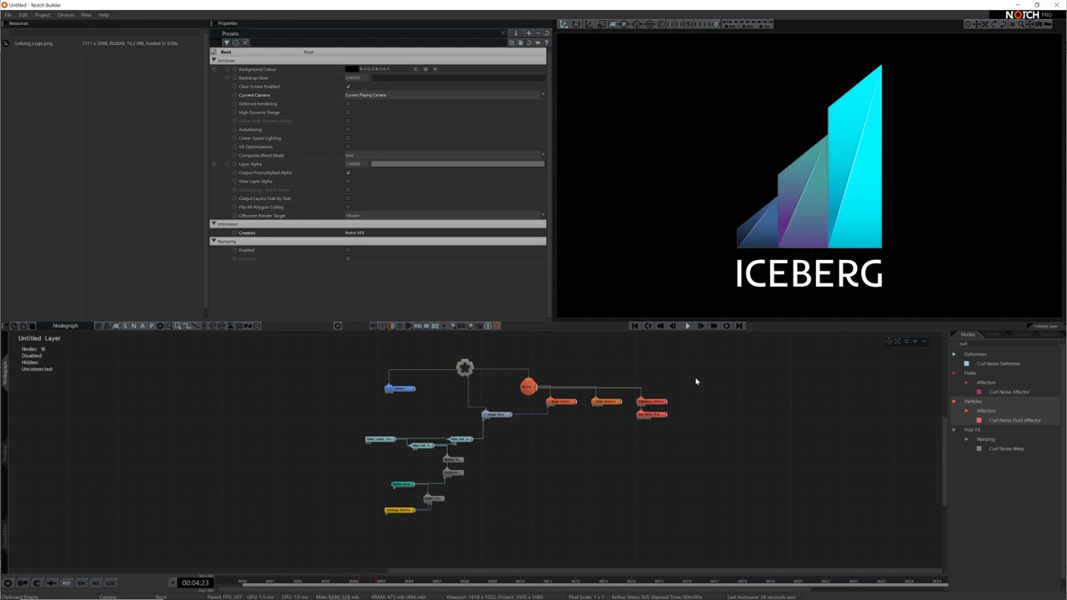
Step: Move all nodes beneath the Root node further down to make room in the nodegraph
middle_click_drag(680, 388, 740, 387)
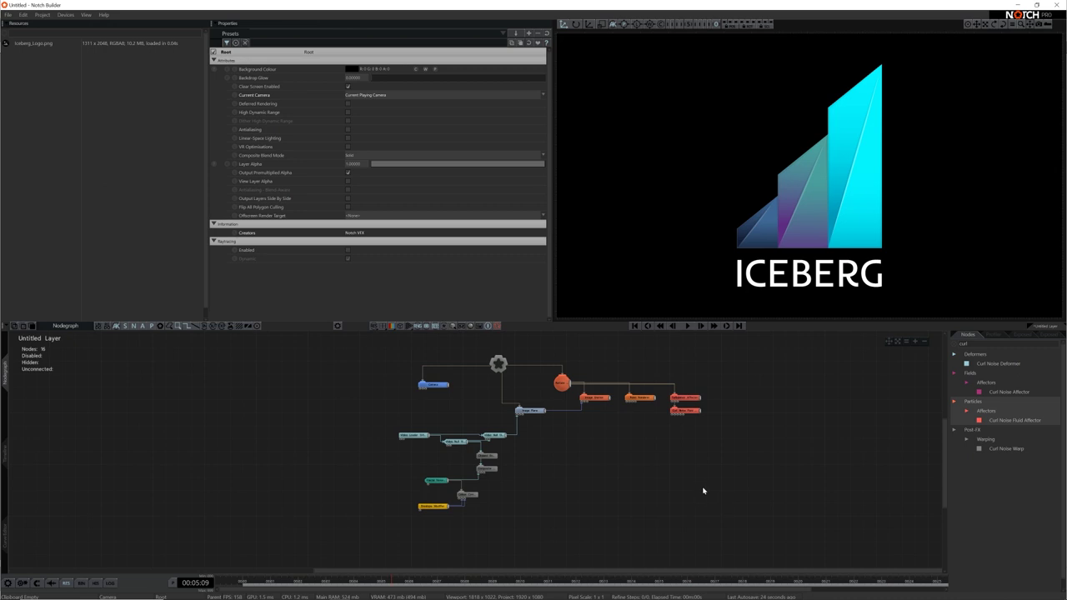
left_click_drag(707, 522, 405, 384)
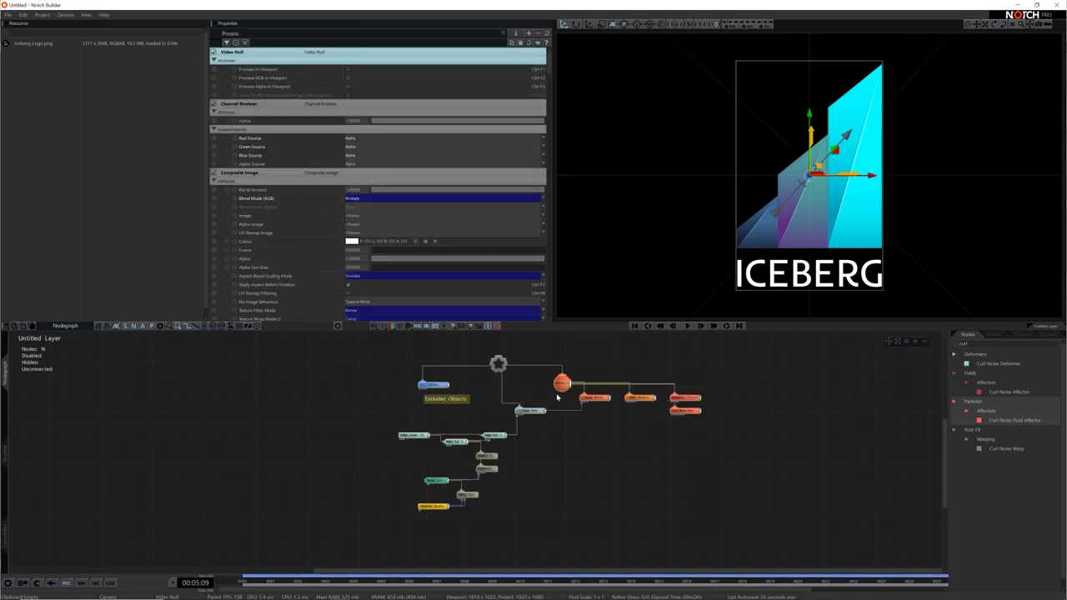
left_click_drag(563, 395, 571, 415)
left_click(691, 378)
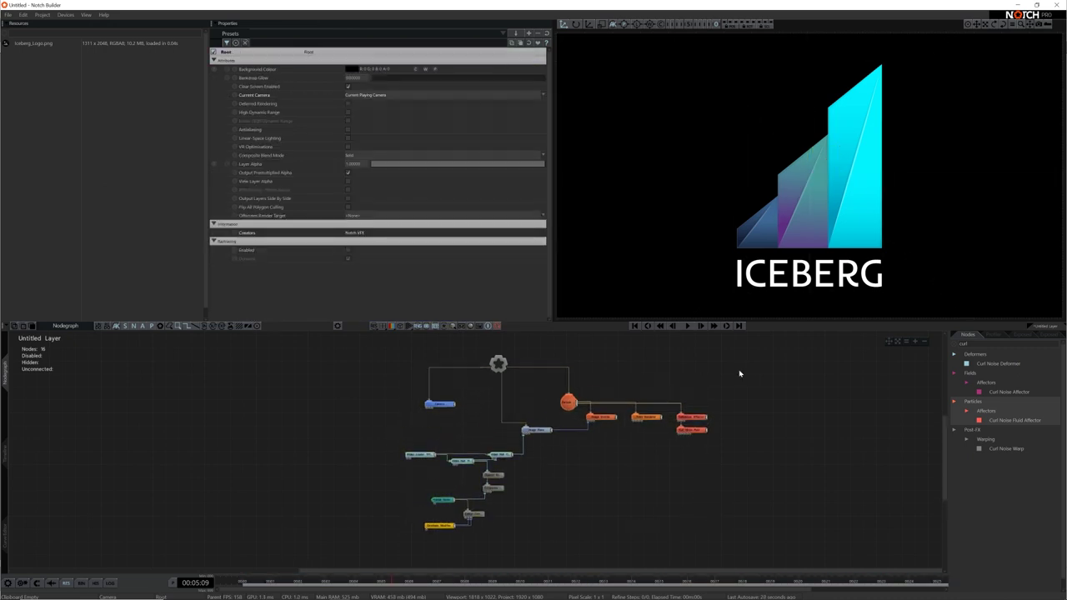
Step: Insert a Render Layer node between the Root and the Particle Root and set its Layer Blend Mode to Additive
key("ctrl+a")
type("render")
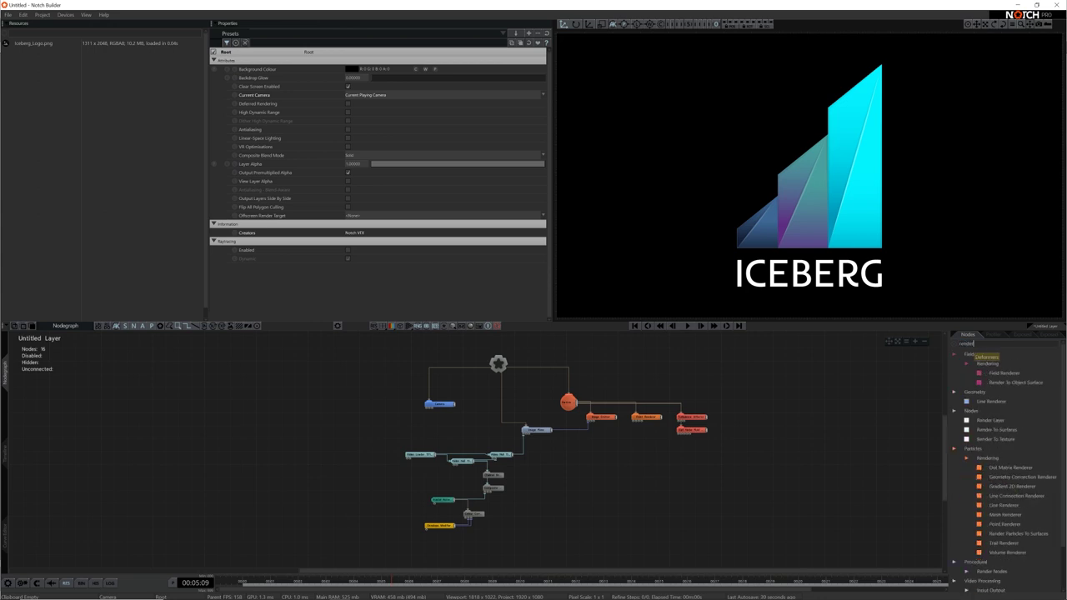
left_click_drag(990, 420, 917, 429)
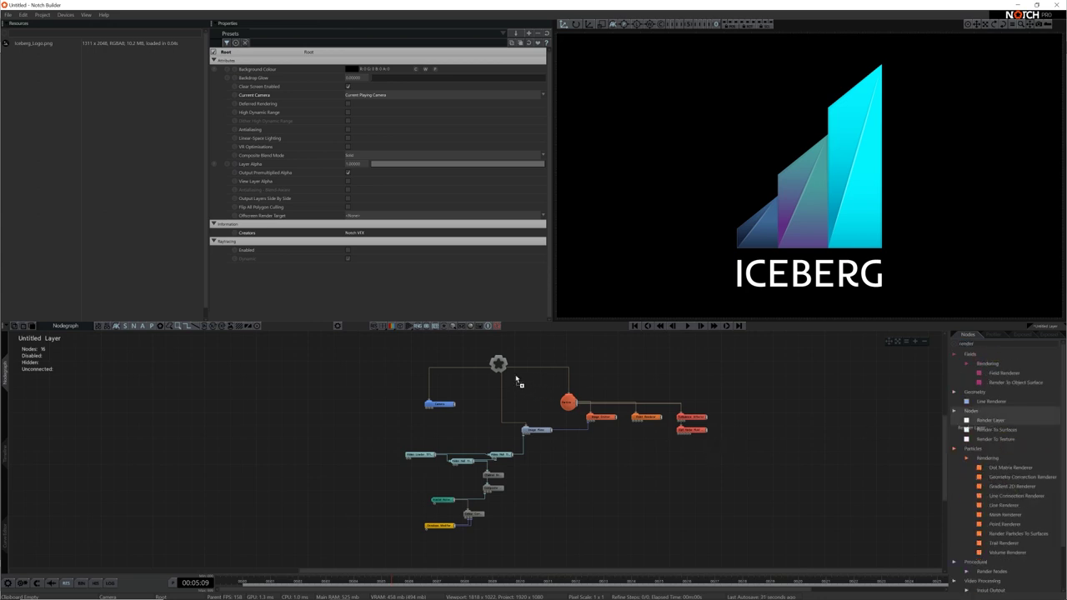
left_click_drag(517, 381, 542, 390)
left_click(393, 67)
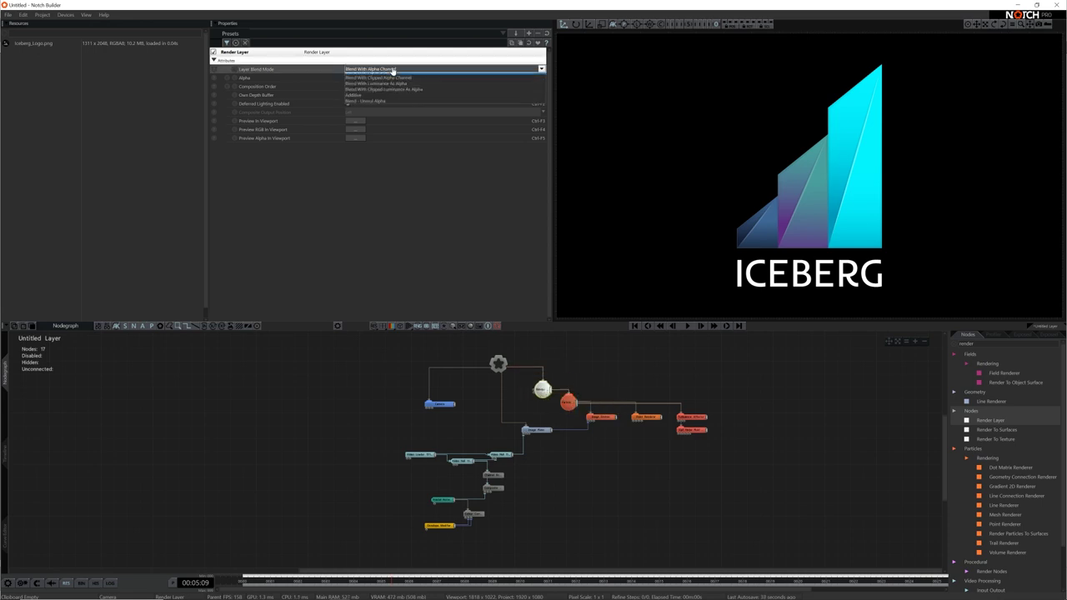
left_click(390, 112)
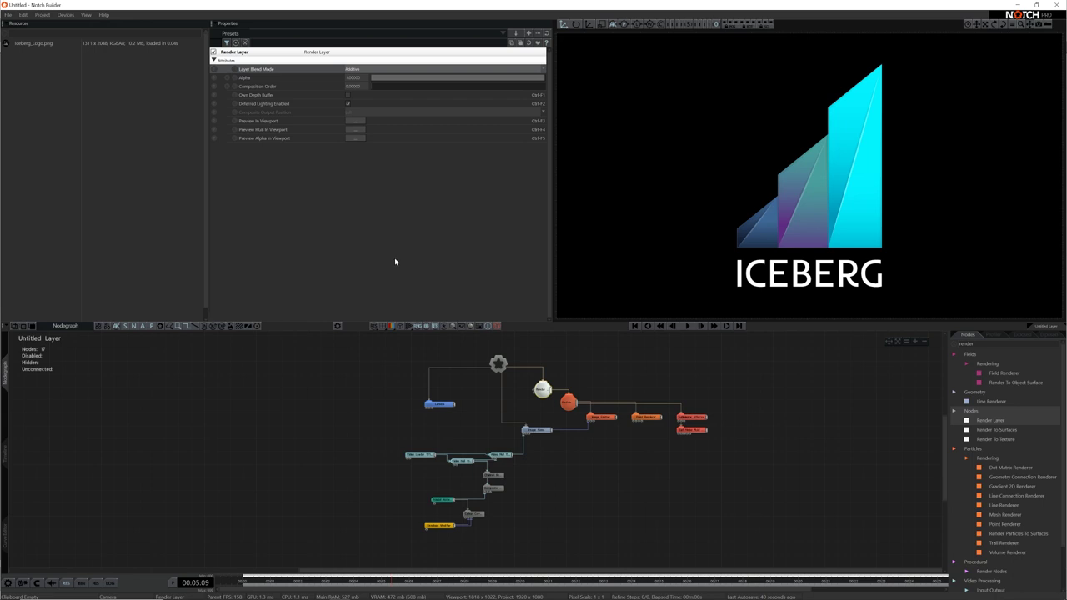
Step: Add a Glow 2 node connected to the Render Layer beside the Particle Root
left_click(568, 403)
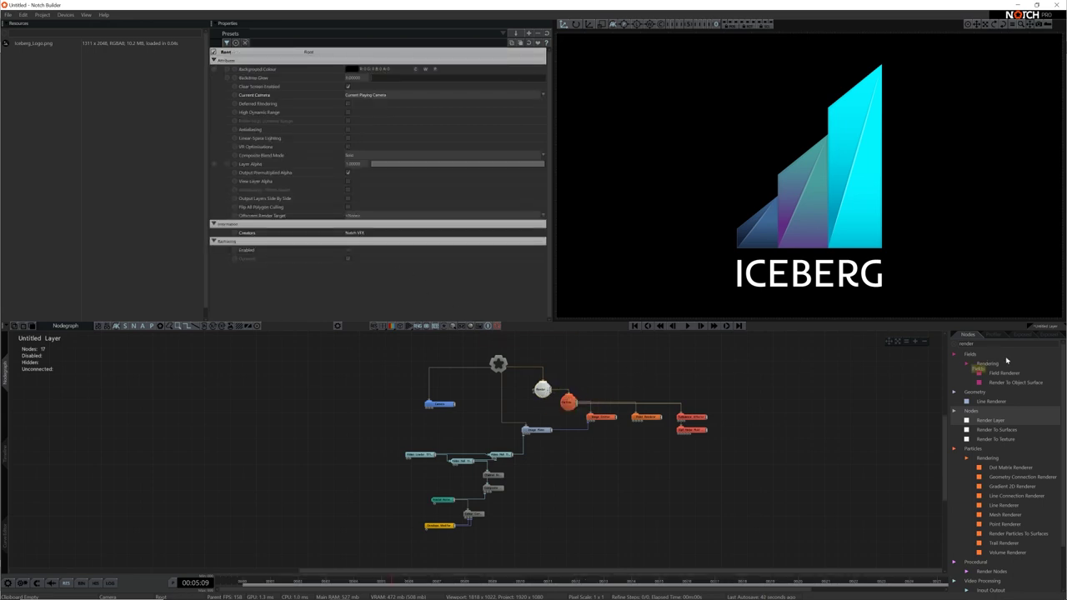
type("glow")
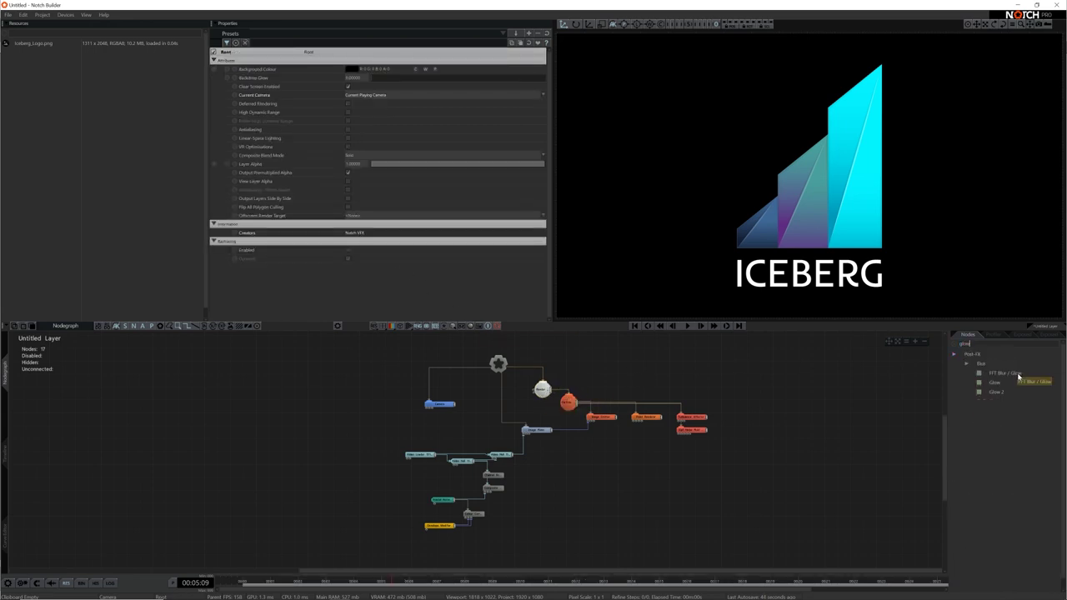
left_click_drag(590, 375, 578, 375)
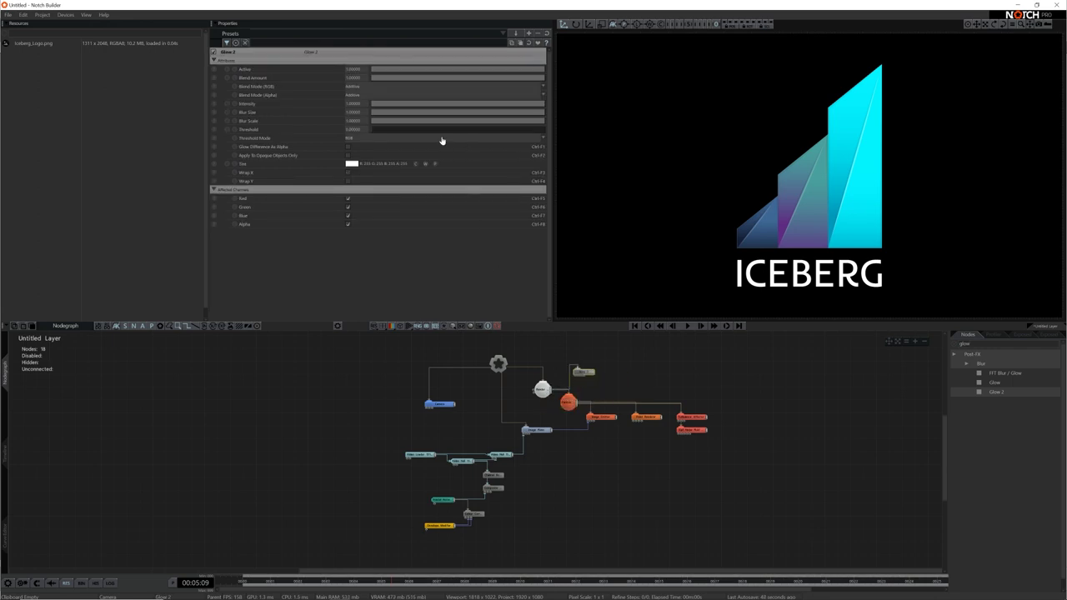
Step: Raise the Glow 2 Threshold to about 0.44, lower Blur Scale to about 0.65 and Intensity to about 0.55, and play the result
left_click_drag(443, 130, 455, 130)
left_click(485, 122)
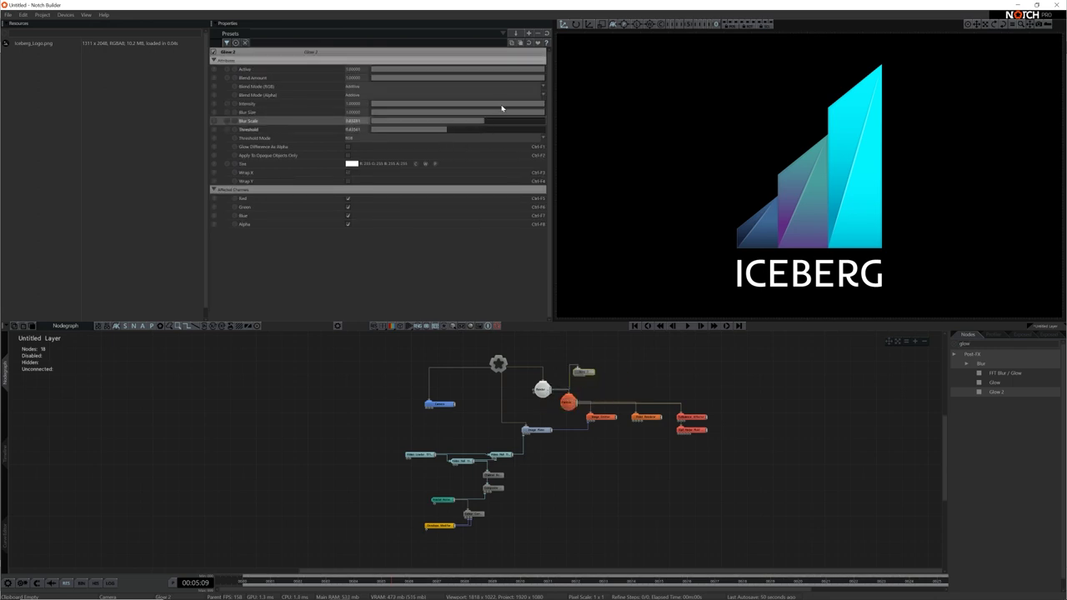
left_click(465, 103)
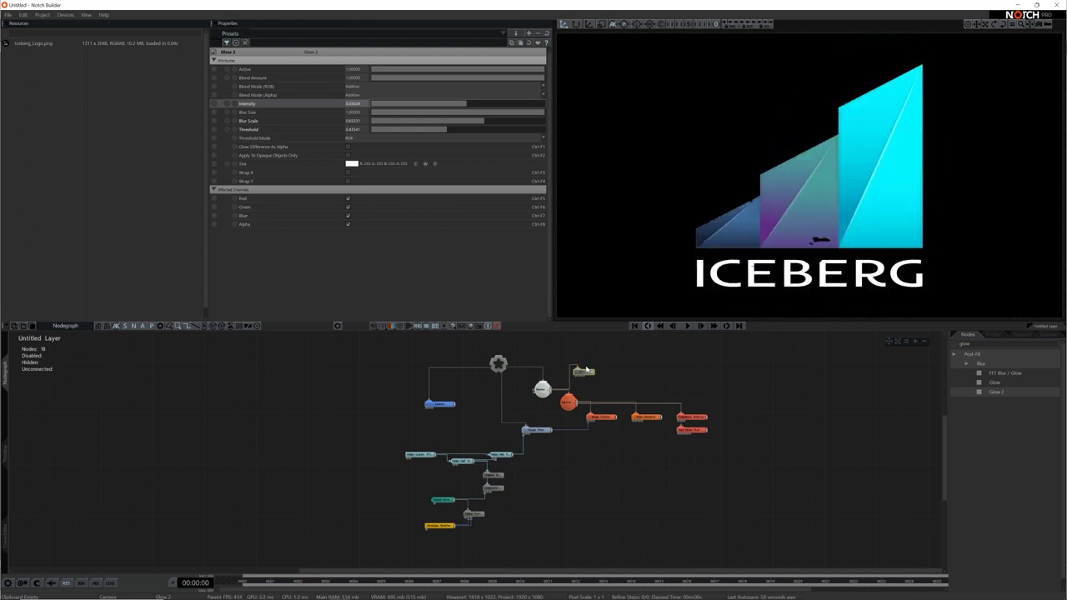
key("space")
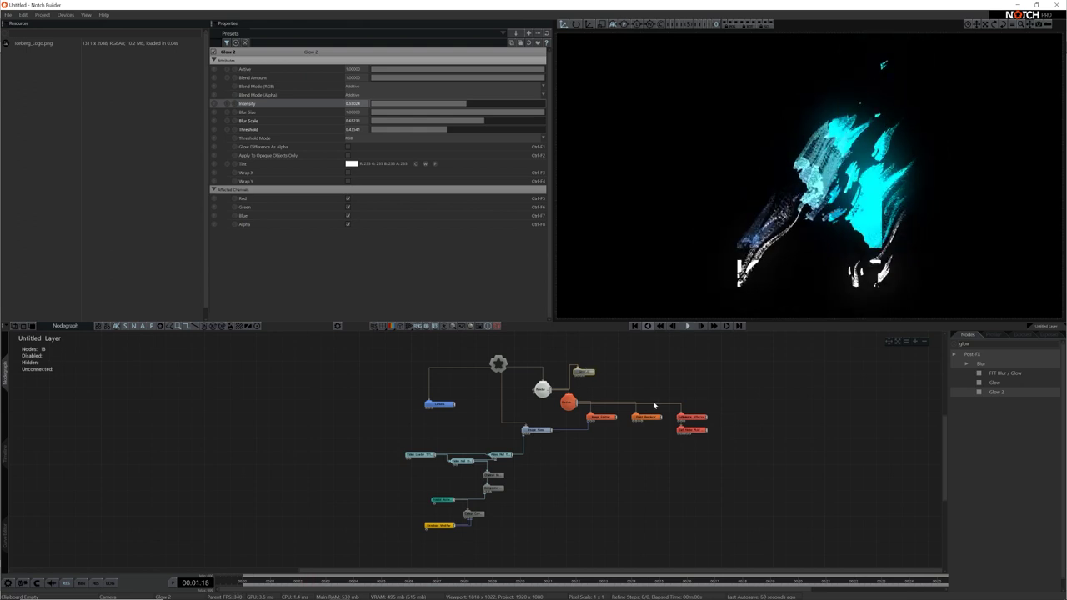
Step: Add a Gradient generator and an Image 2D node, and connect the Gradient to the Image 2D
double_click(965, 344)
type("gradie")
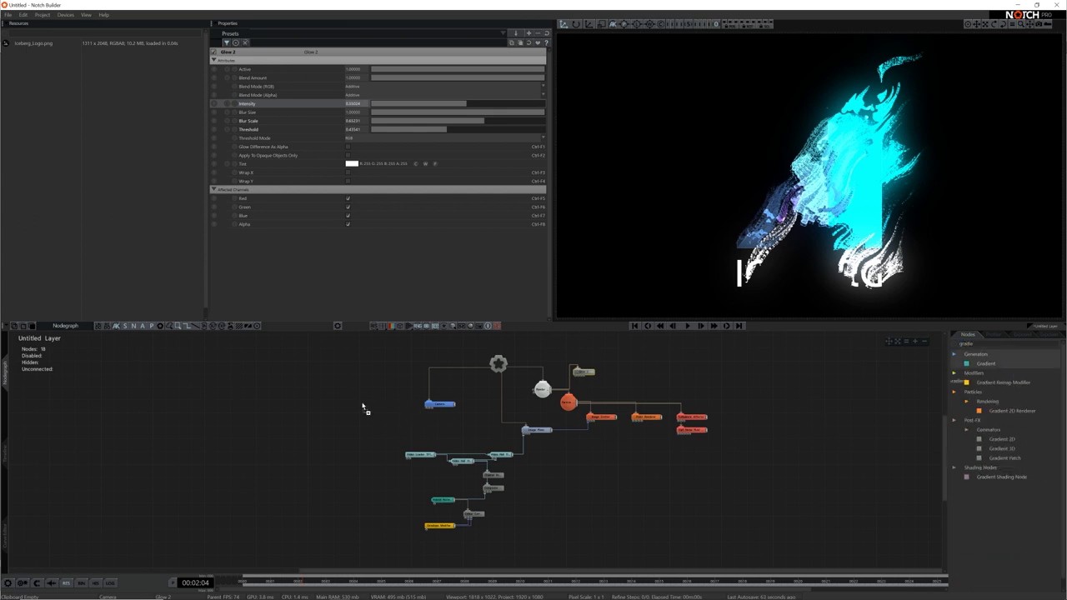
key("Return")
type("image")
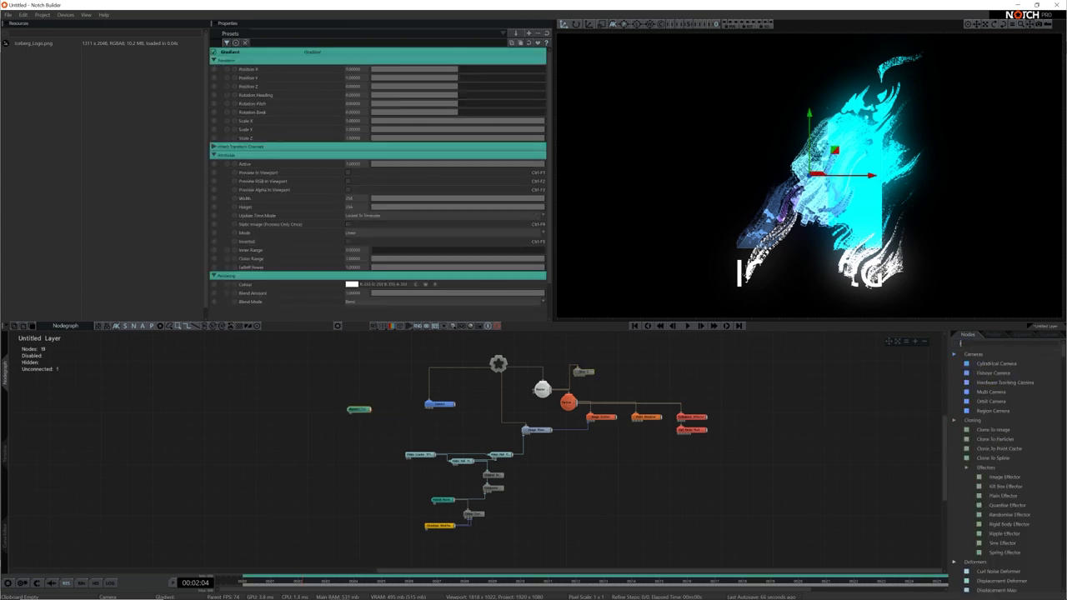
left_click_drag(988, 505, 359, 388)
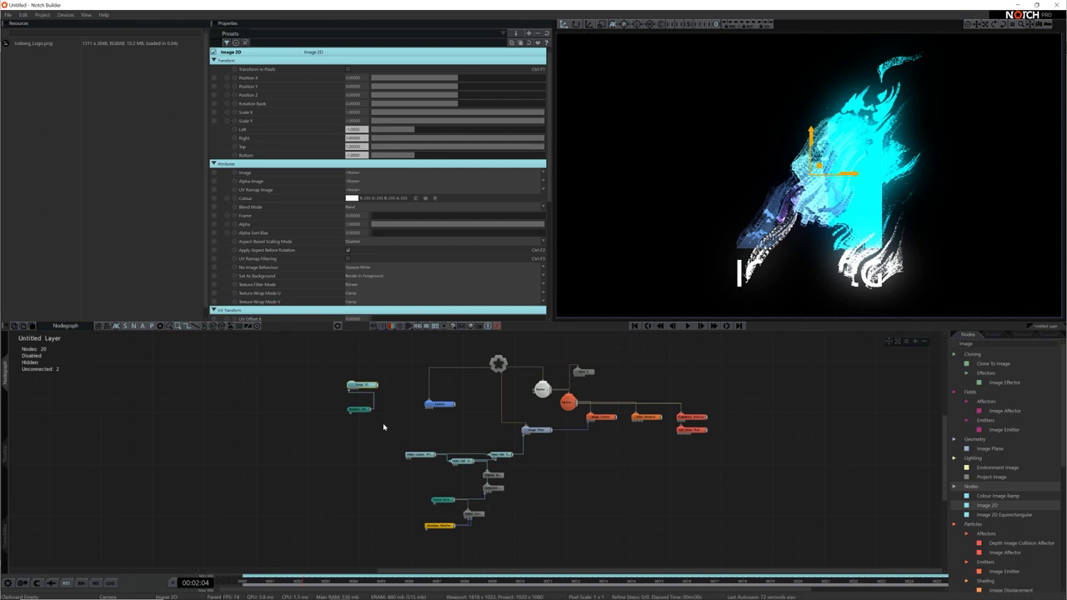
Step: Set the Gradient node's Width to 1920 and Height to 1080
left_click(359, 410)
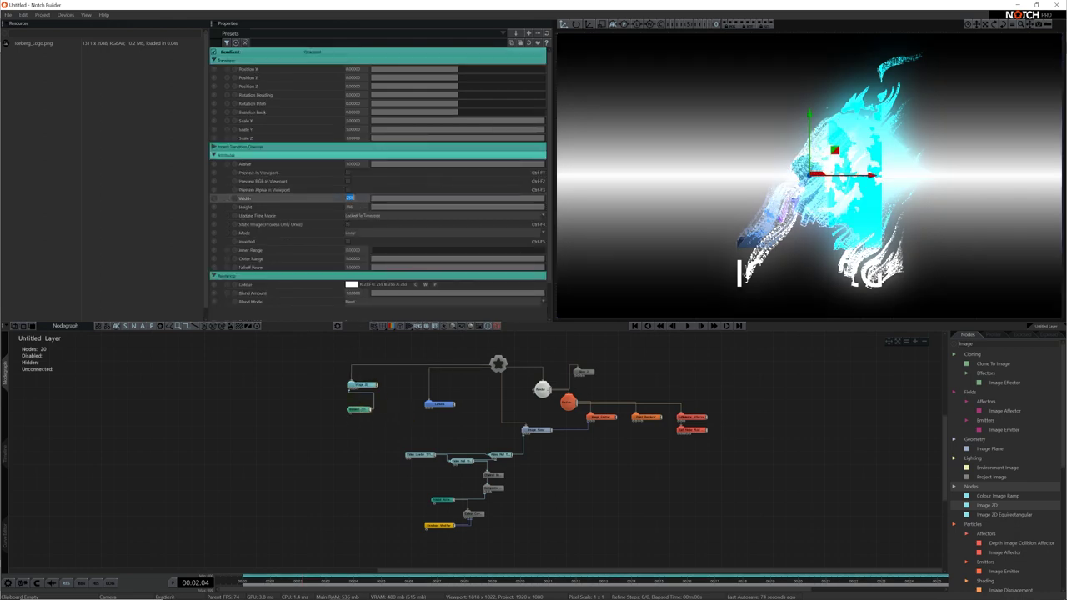
left_click(364, 201)
type("1920")
left_click(364, 208)
type("1080")
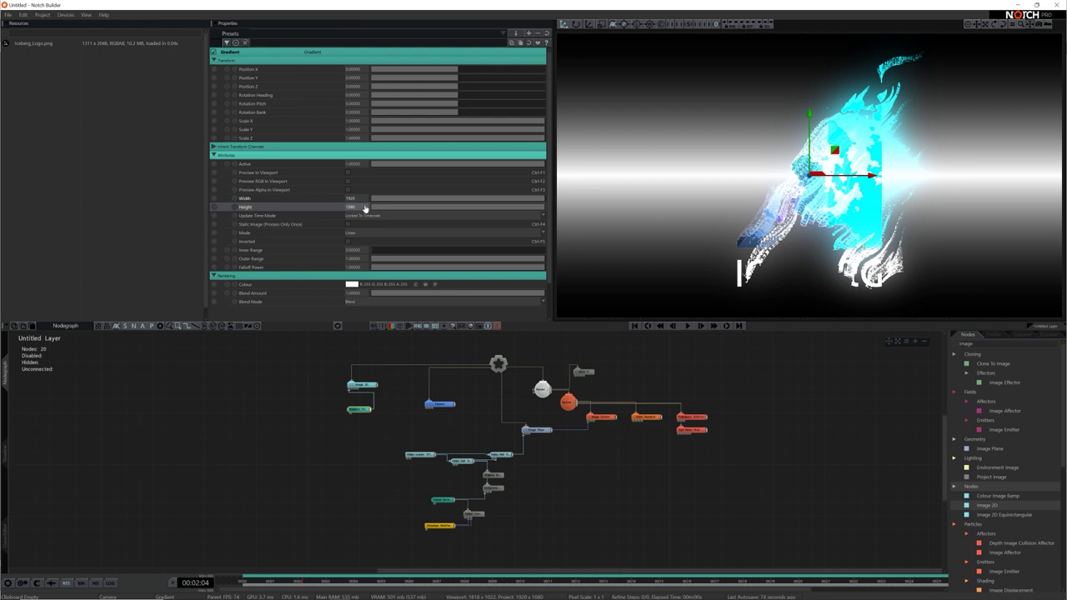
Step: Switch the Gradient's Mode to Radial and raise its Outer Range to about 3.05 and Falloff Power to about 1.7
left_click(351, 234)
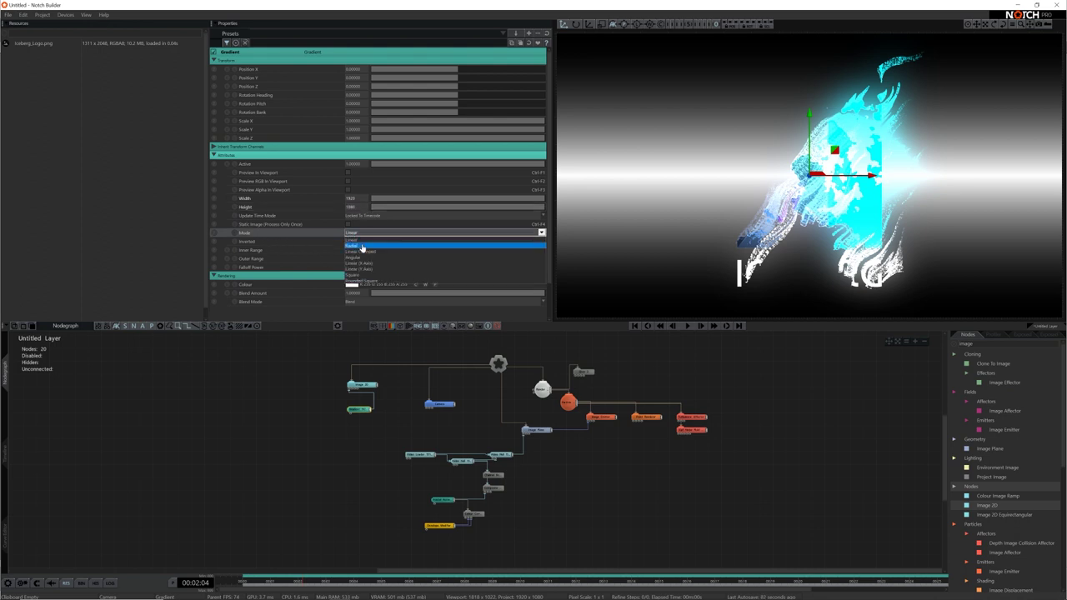
left_click(362, 246)
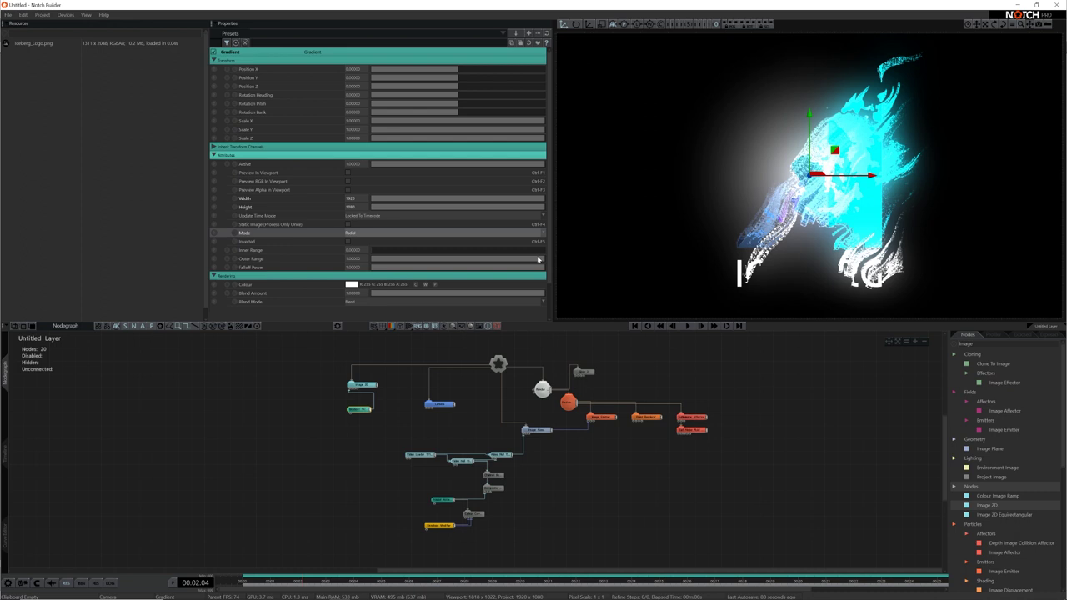
left_click_drag(538, 260, 933, 223)
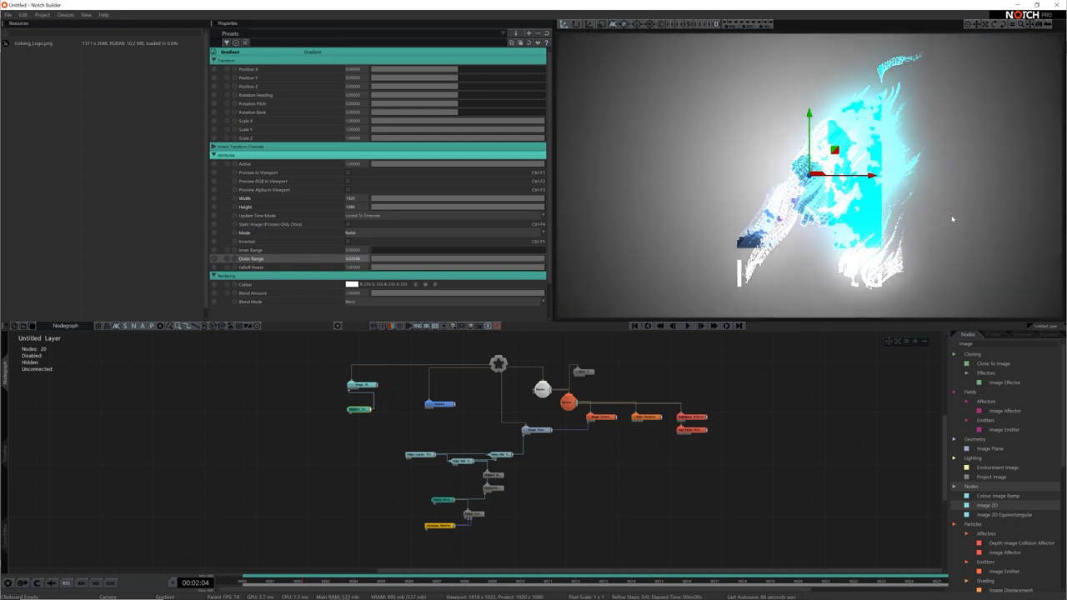
left_click_drag(540, 268, 671, 266)
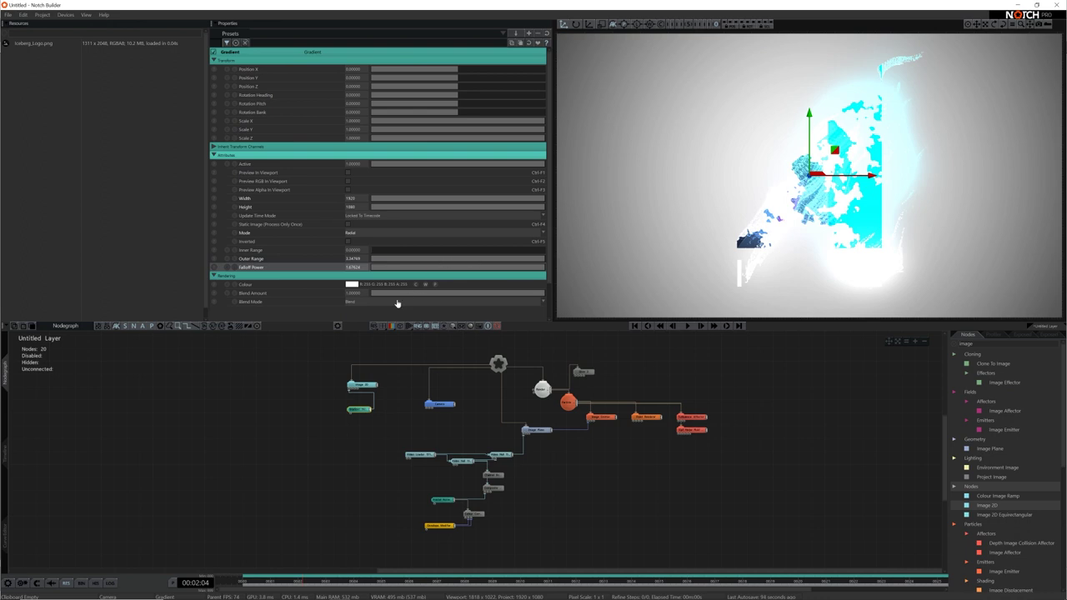
Step: Stack the Image 2D and Gradient nodes tightly together in the nodegraph
left_click_drag(361, 386, 362, 408)
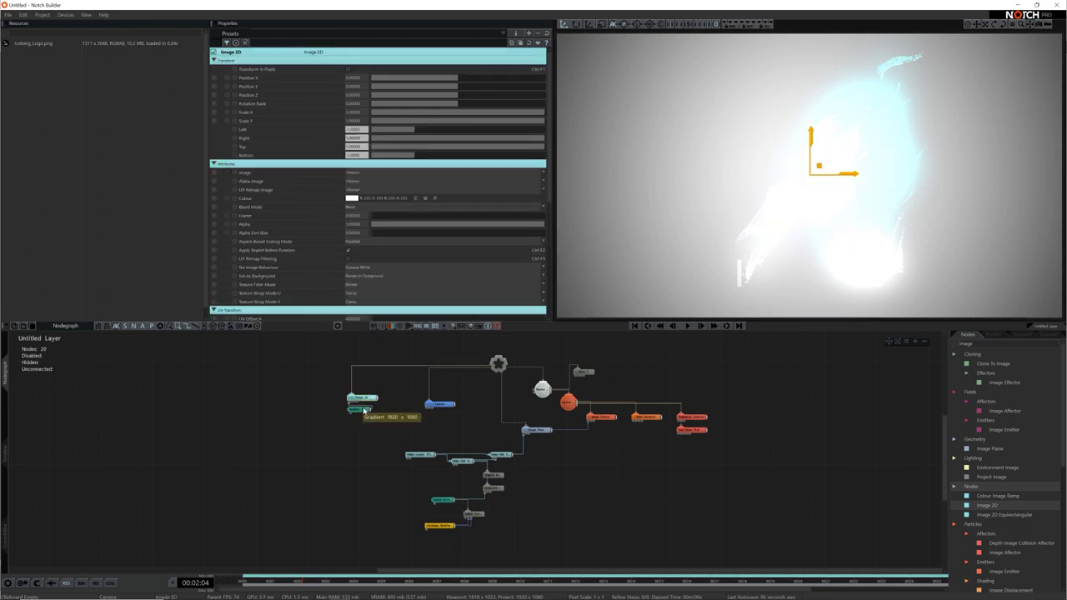
left_click(366, 398)
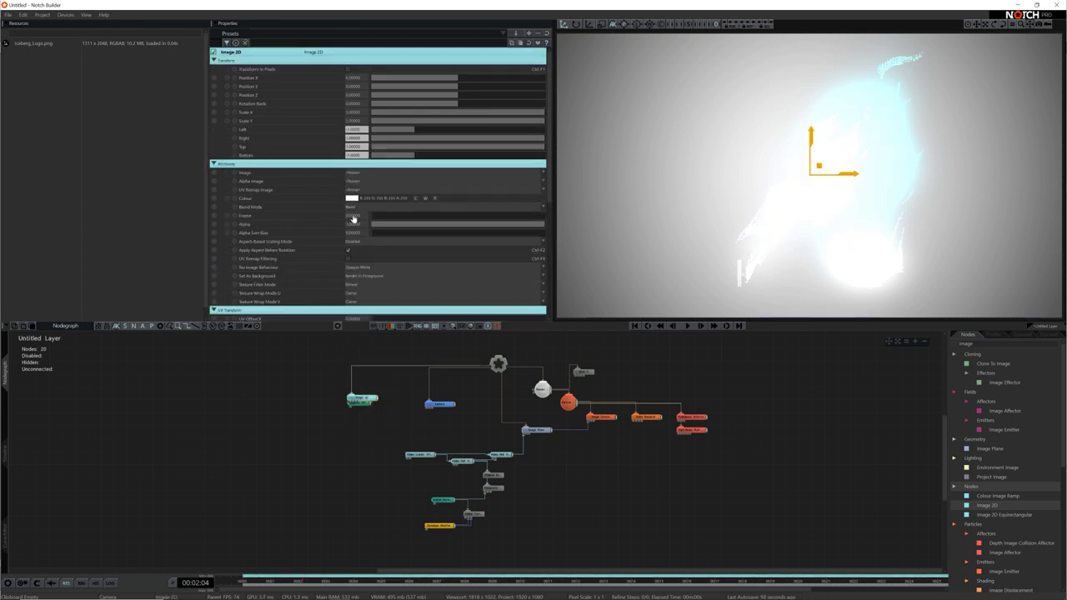
Step: Change the Gradient's Colour to a dark navy blue and play the animation against it
left_click(362, 409)
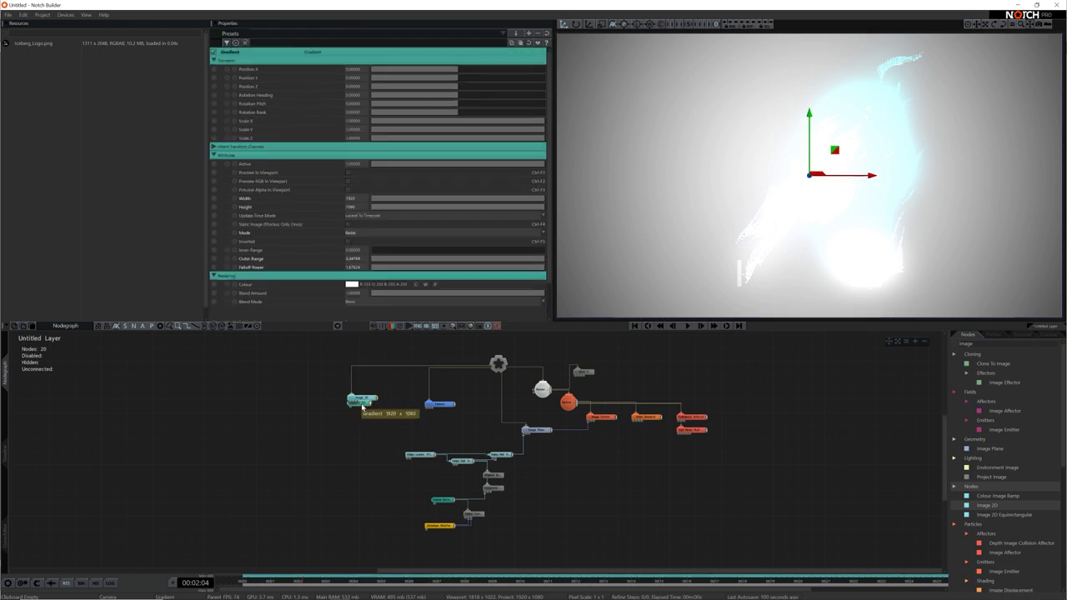
left_click(351, 264)
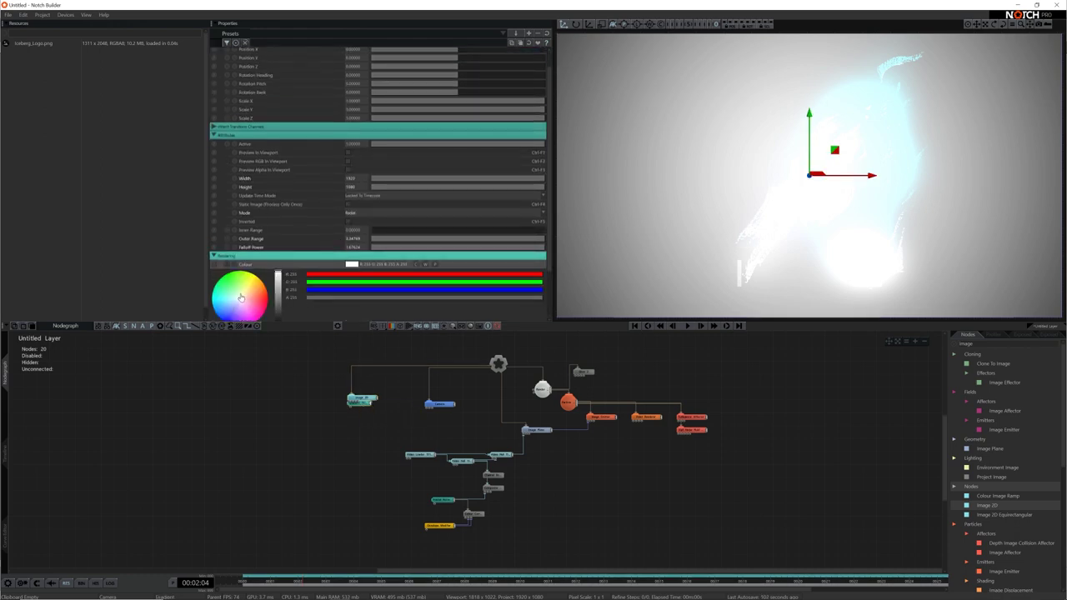
left_click_drag(240, 297, 231, 317)
left_click_drag(279, 282, 277, 319)
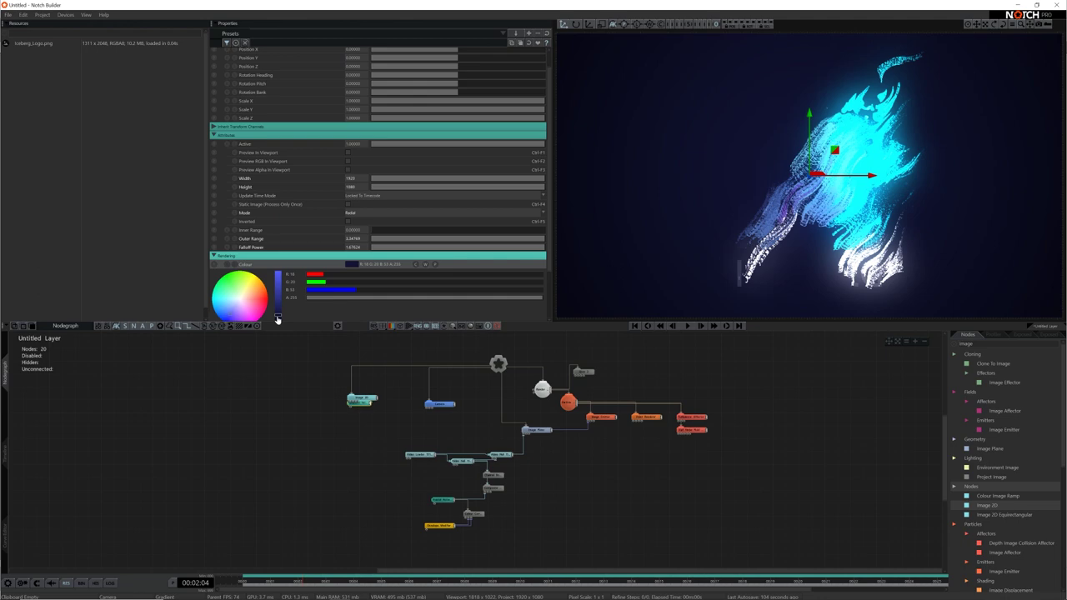
key("space")
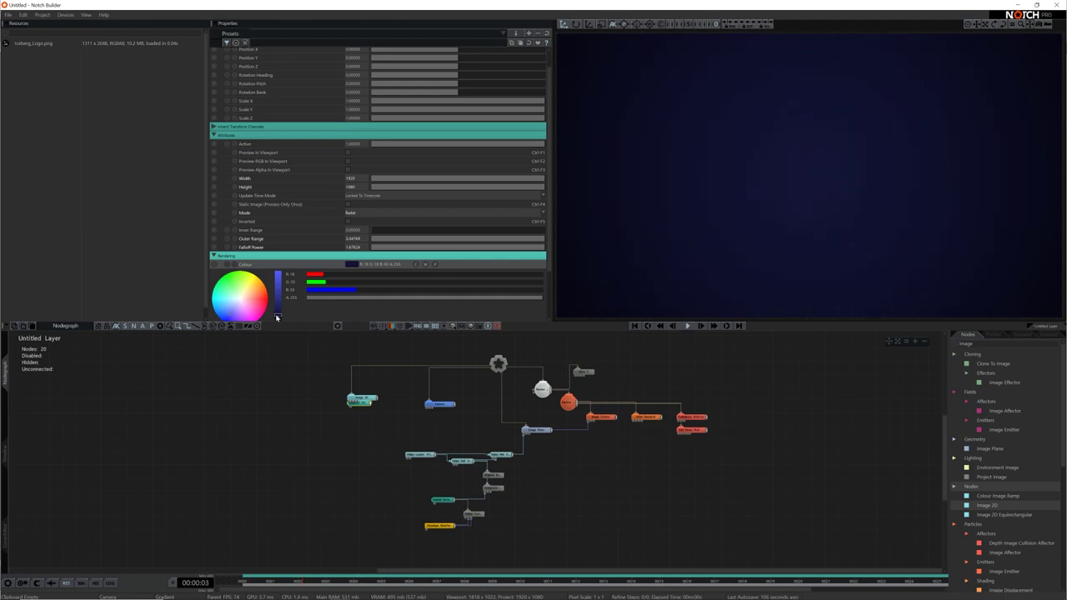
Step: Set the Image 2D node's Set As Background option to Render In Background
left_click(355, 398)
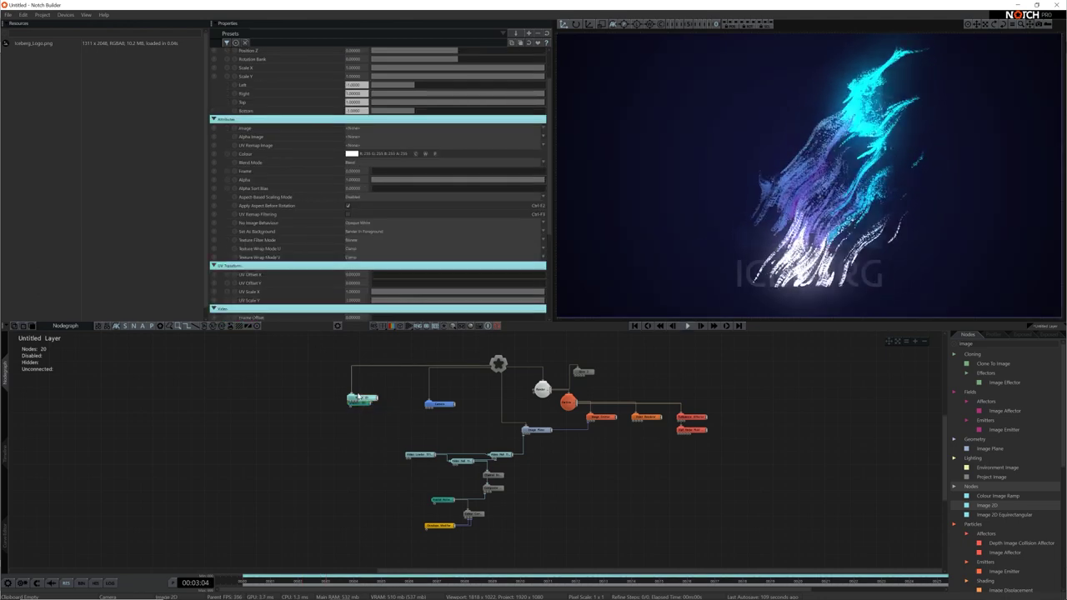
left_click(367, 231)
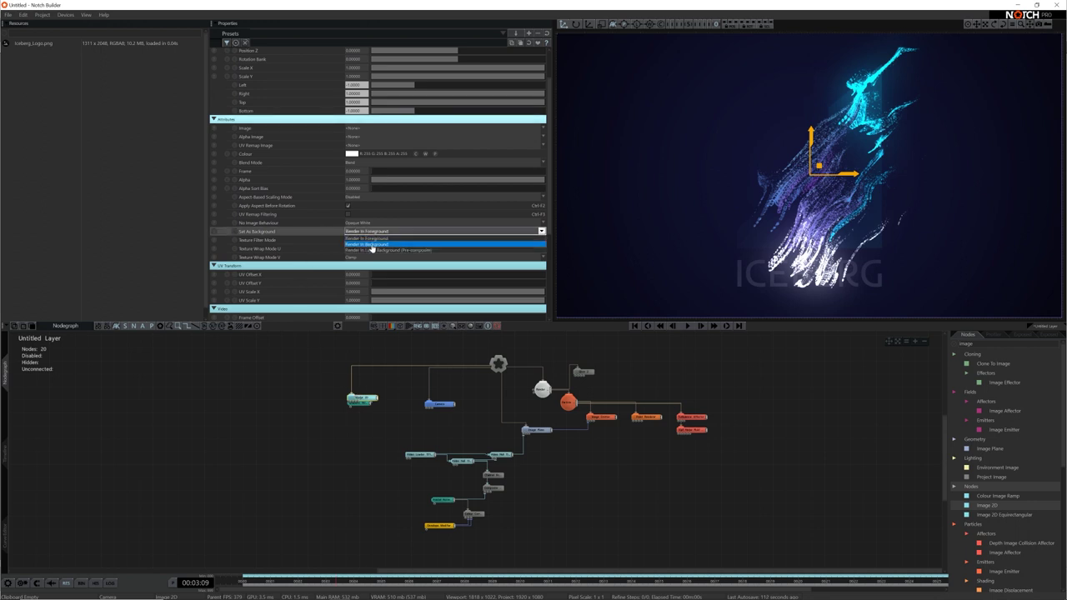
left_click(372, 244)
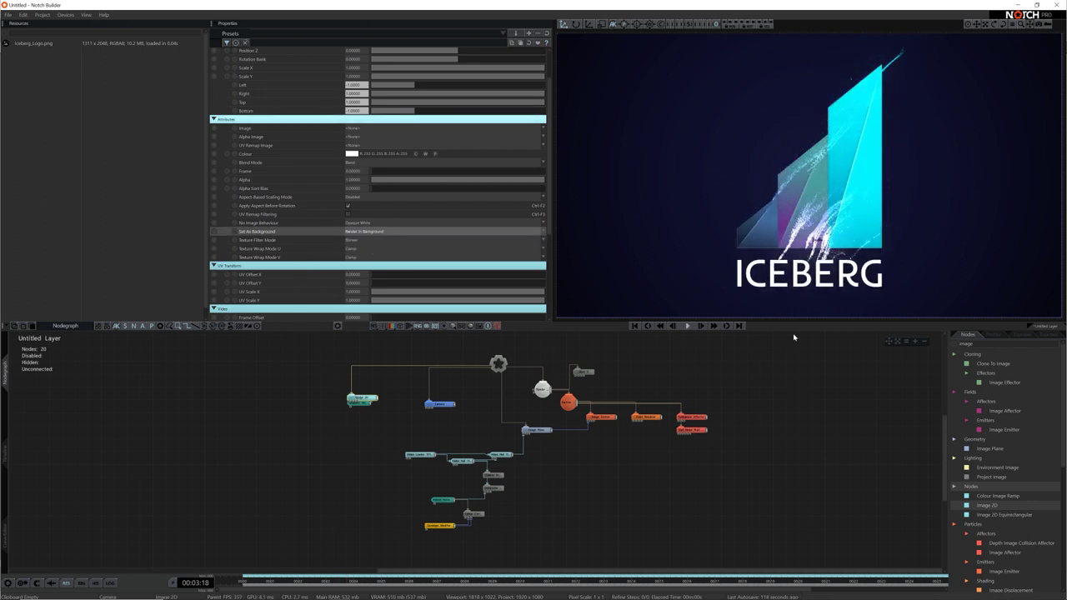